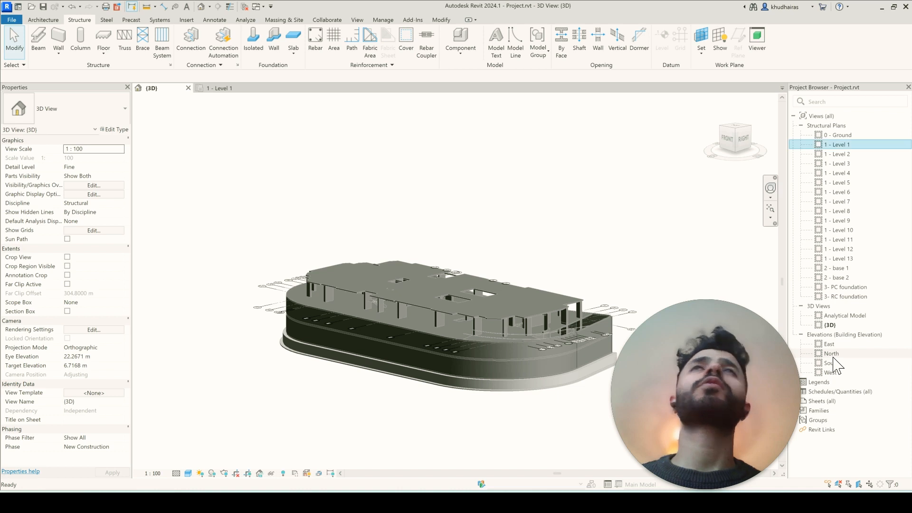
# Open the North elevation view and save the project when reminded
pyautogui.doubleClick(831, 353)
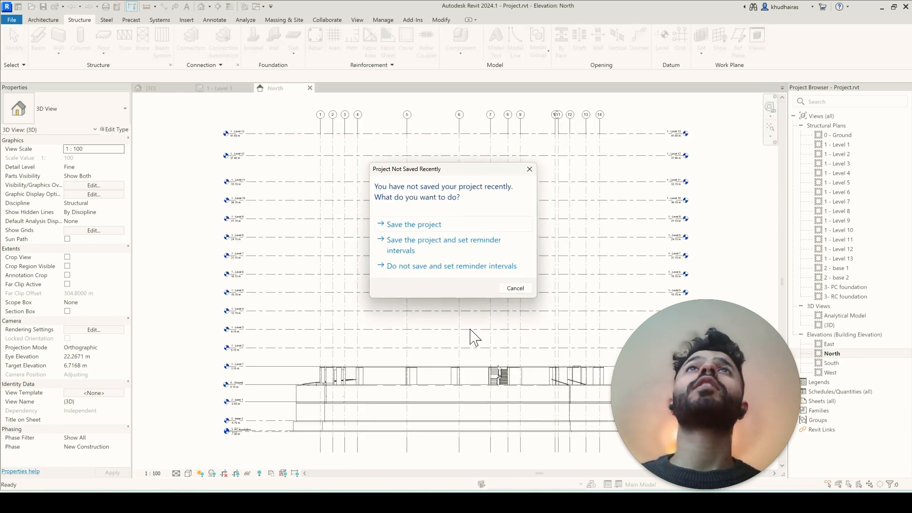
pyautogui.click(440, 226)
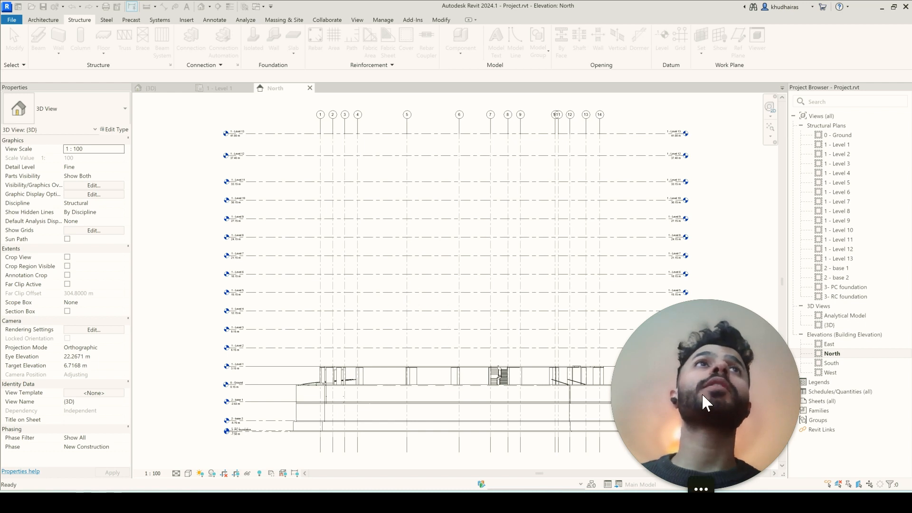
pyautogui.moveTo(702, 392); pyautogui.dragTo(754, 386)
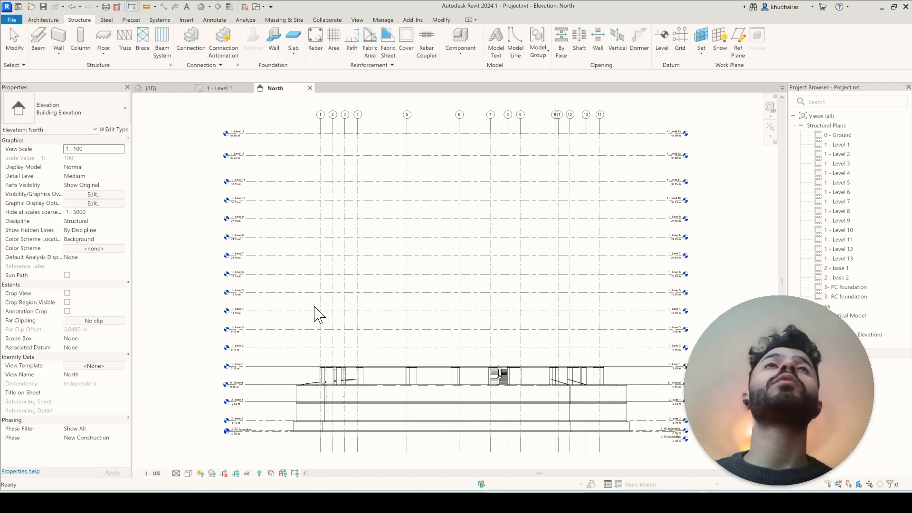
pyautogui.scroll(1, 572, 428)
pyautogui.scroll(1, 572, 428)
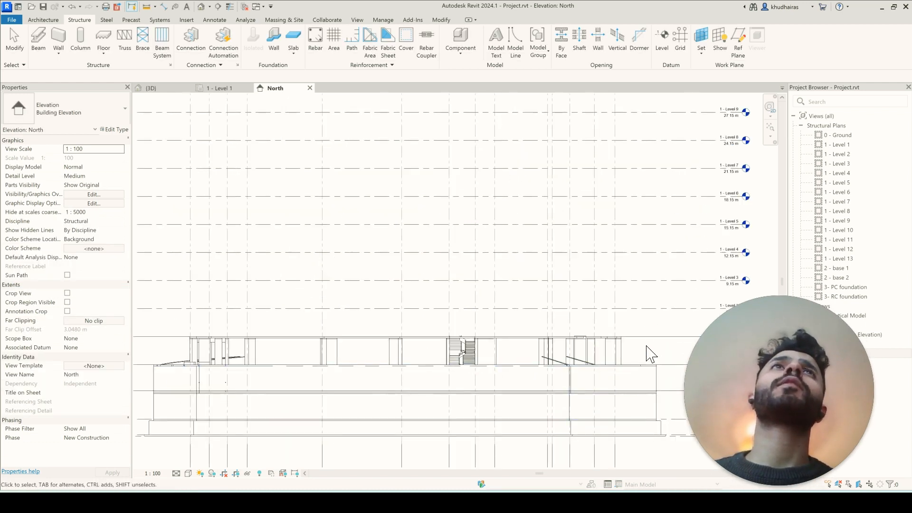
pyautogui.moveTo(650, 318); pyautogui.dragTo(167, 357)
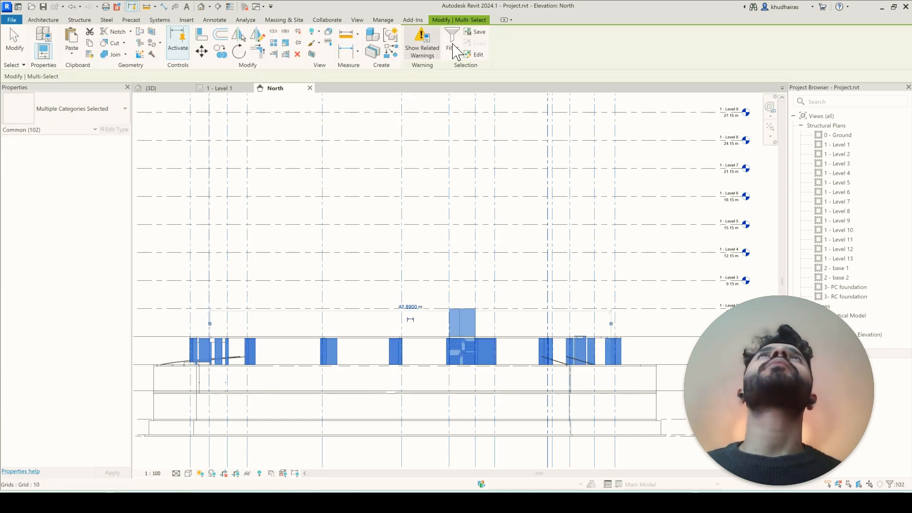
pyautogui.click(452, 40)
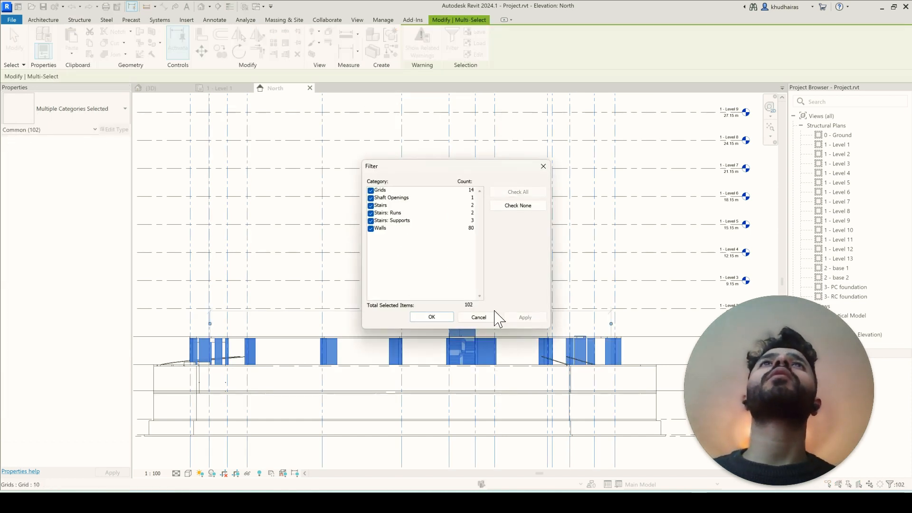
pyautogui.click(371, 220)
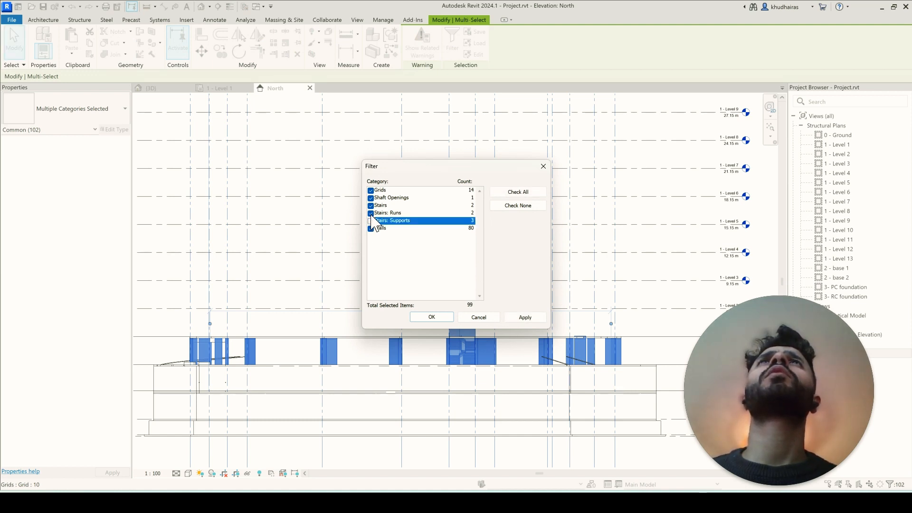
pyautogui.click(371, 213)
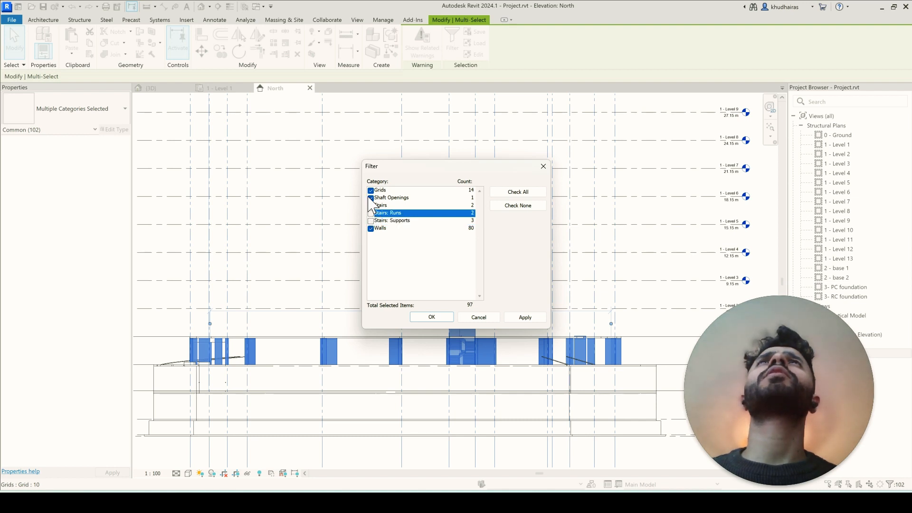
pyautogui.click(371, 197)
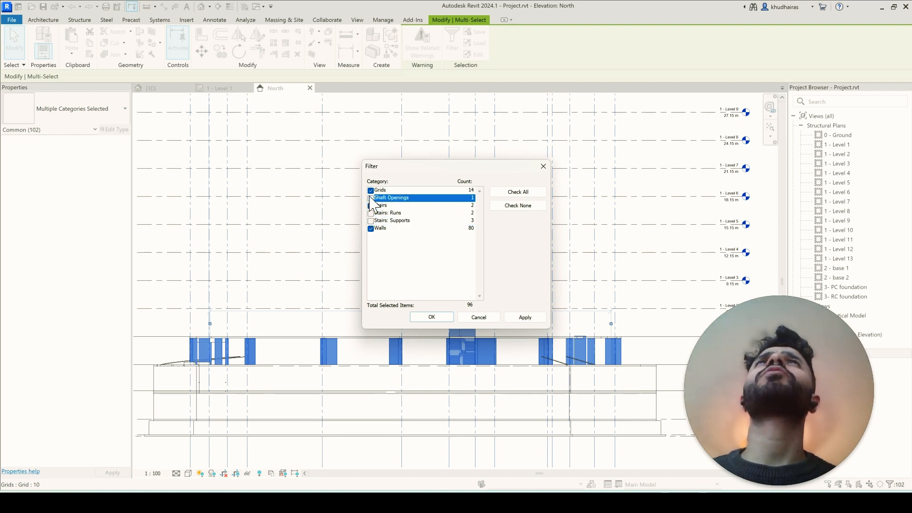
pyautogui.click(371, 190)
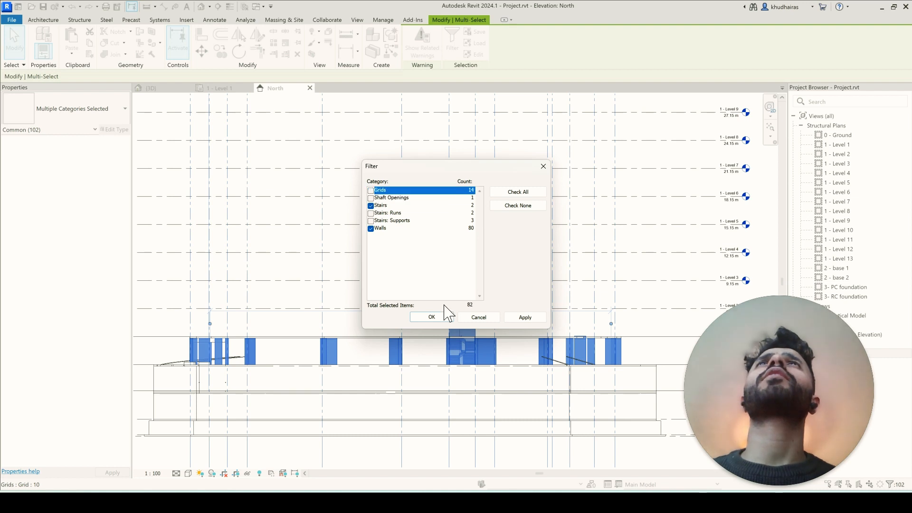
pyautogui.click(422, 317)
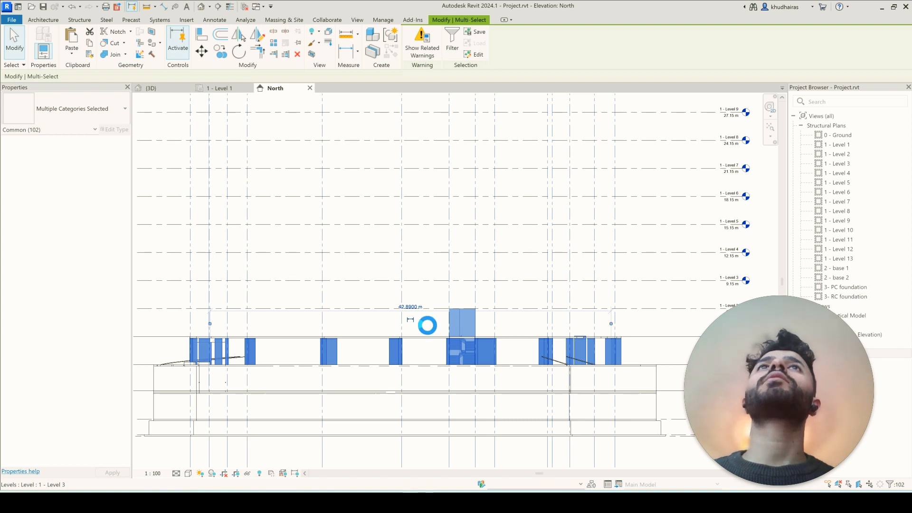
pyautogui.press('Escape')
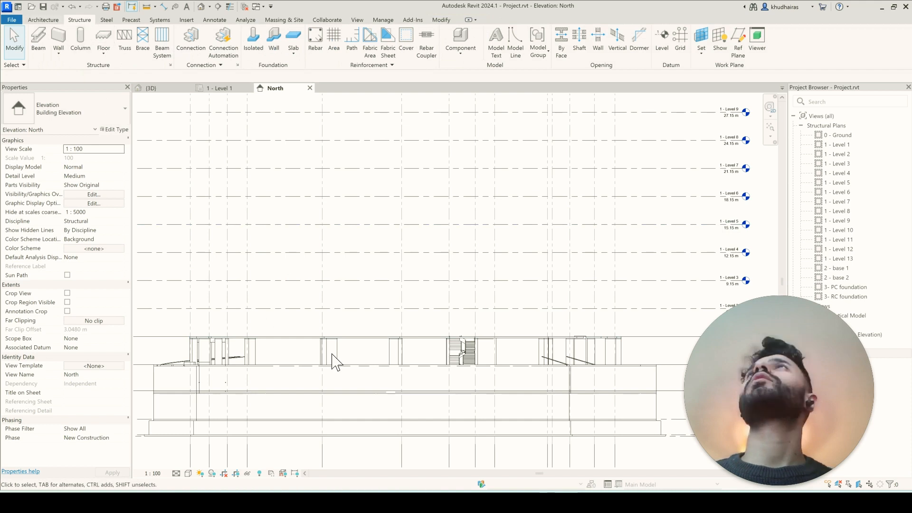
# Select the elements between 0 - Ground and 1 - Level 1 and filter the selection to Stairs and Walls only
pyautogui.moveTo(452, 351); pyautogui.dragTo(164, 347)
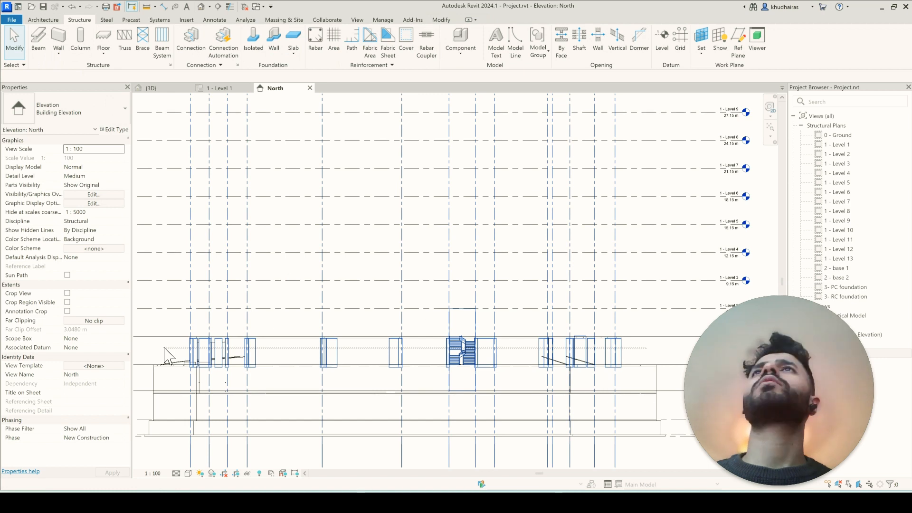
pyautogui.click(458, 53)
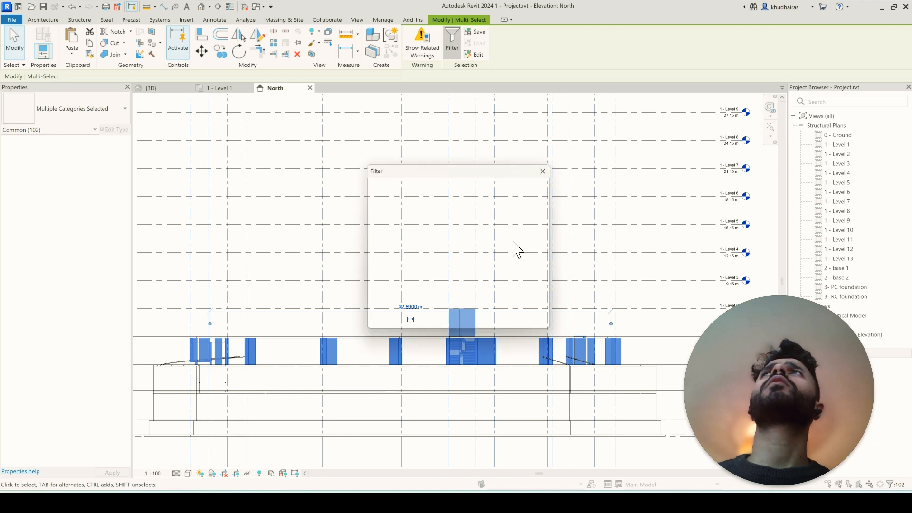
pyautogui.click(371, 220)
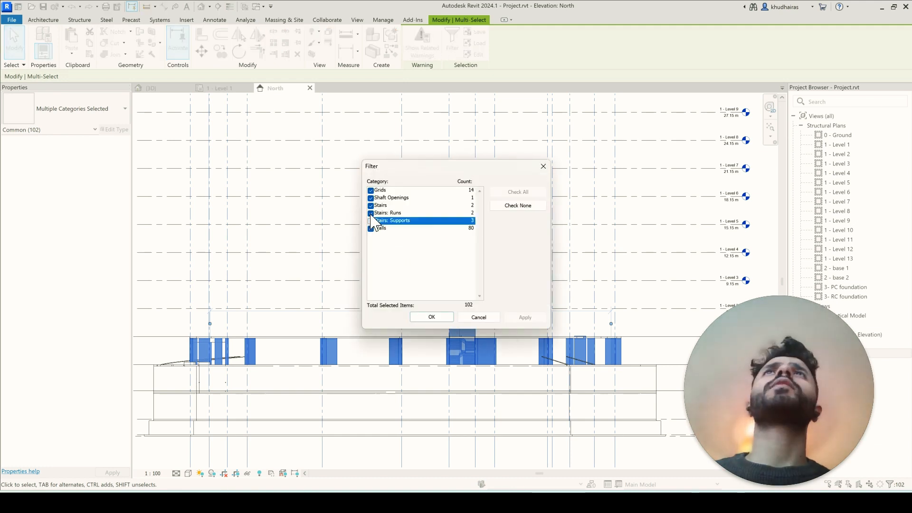
pyautogui.click(371, 212)
pyautogui.click(371, 190)
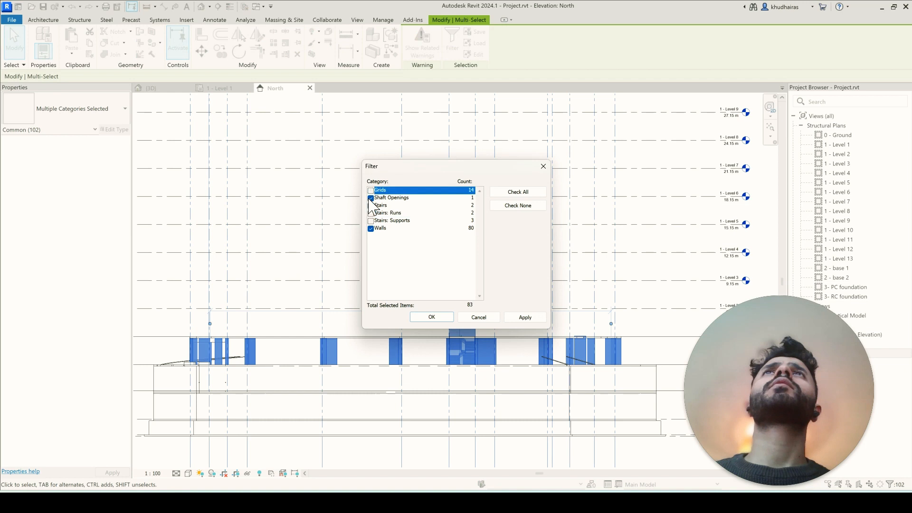
pyautogui.click(370, 198)
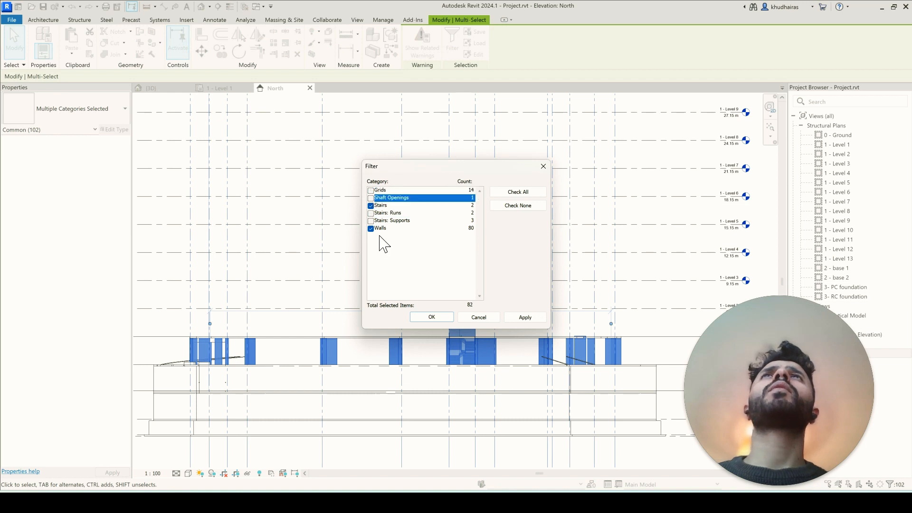
pyautogui.click(426, 317)
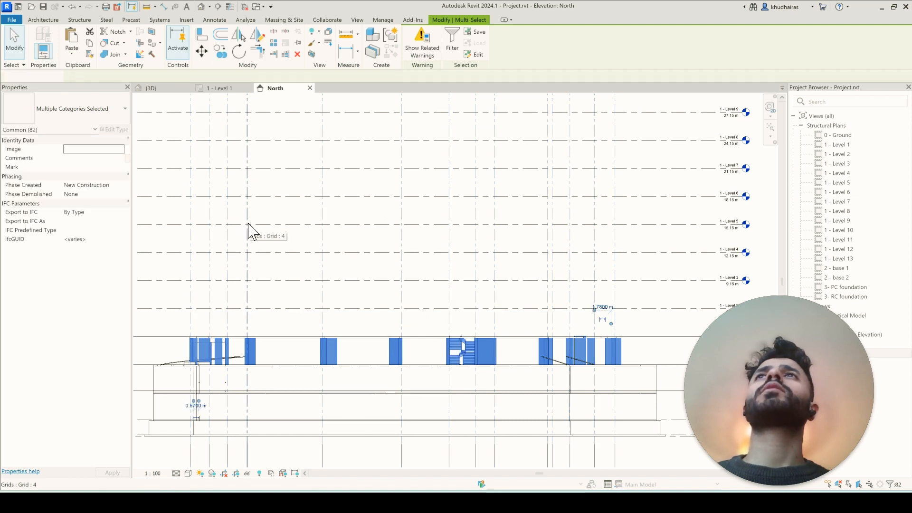
# Try to copy the selected walls and stairs and paste them aligned to 1 - Level 2 through 1 - Level 5
pyautogui.click(90, 43)
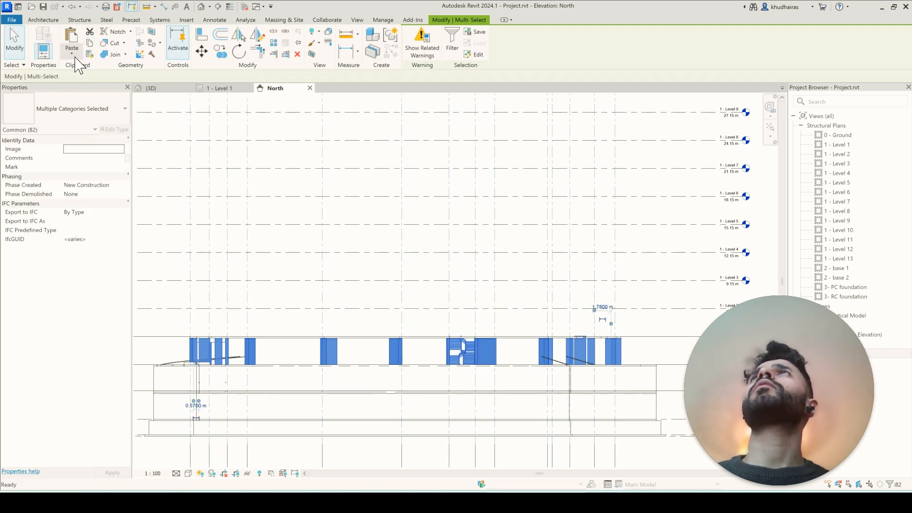
pyautogui.click(72, 49)
pyautogui.click(77, 90)
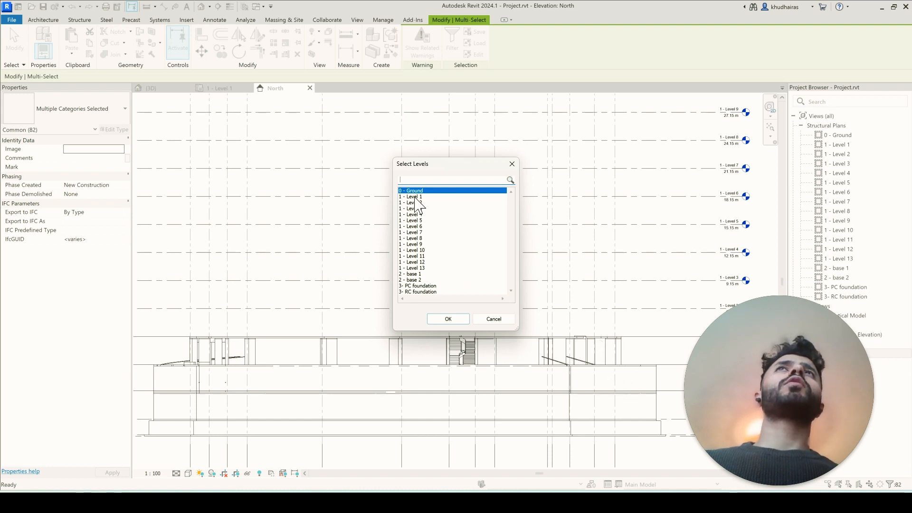
pyautogui.moveTo(416, 202); pyautogui.dragTo(420, 223)
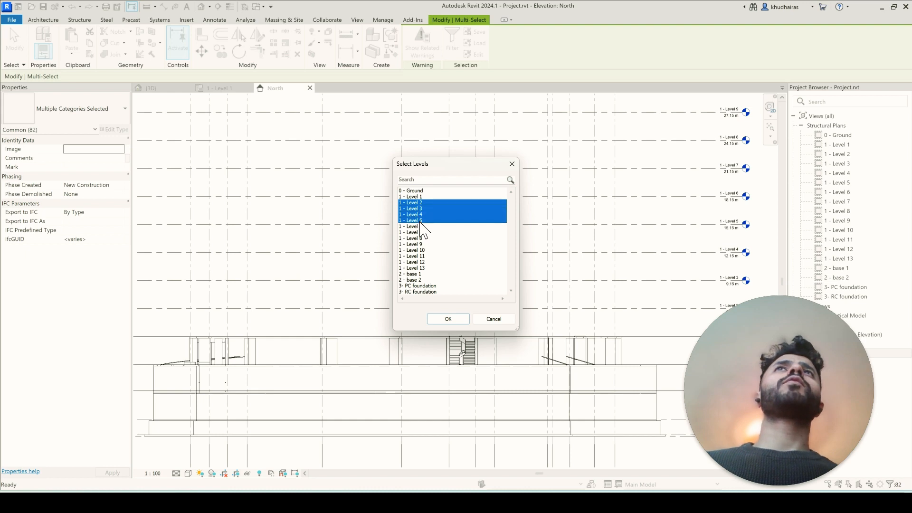
pyautogui.click(458, 320)
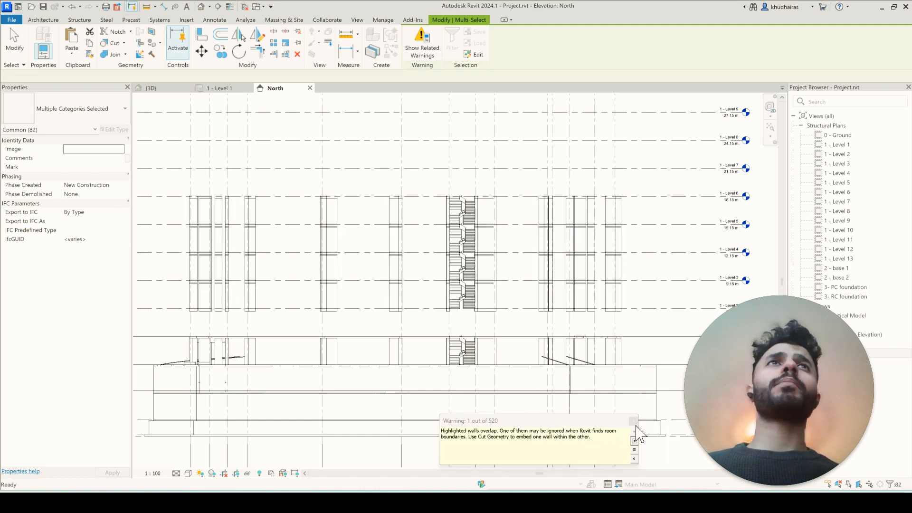
pyautogui.click(633, 421)
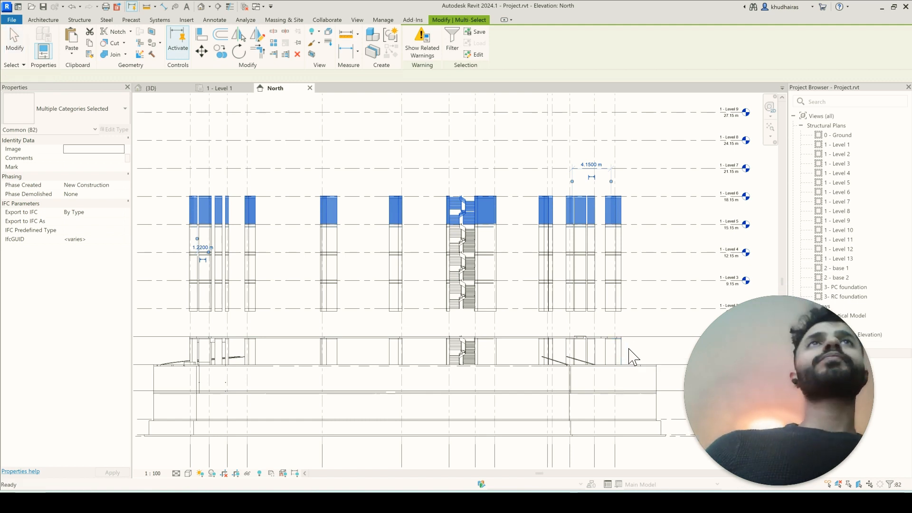
pyautogui.press('Escape')
# Select the elements between 0 - Ground and 1 - Level 1 and filter the selection to Walls only
pyautogui.moveTo(641, 346); pyautogui.dragTo(180, 352)
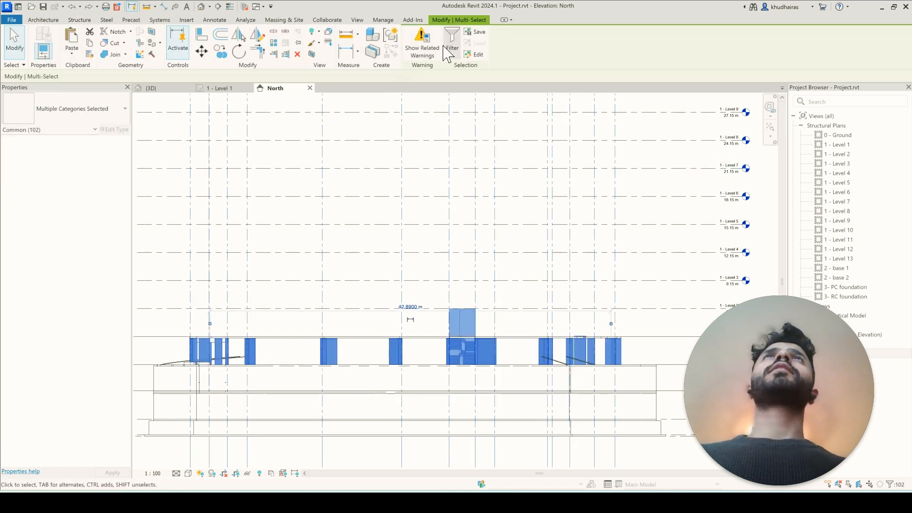
pyautogui.click(453, 50)
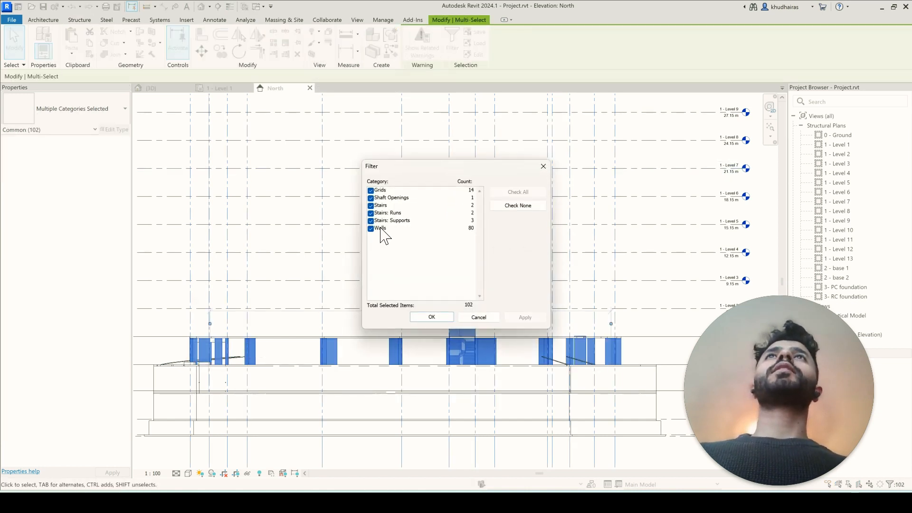
pyautogui.click(517, 206)
pyautogui.click(370, 229)
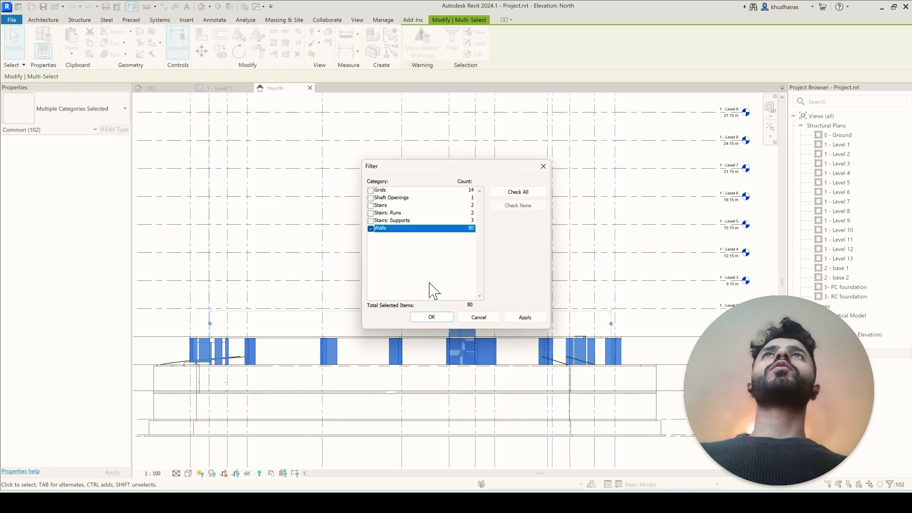
pyautogui.click(443, 318)
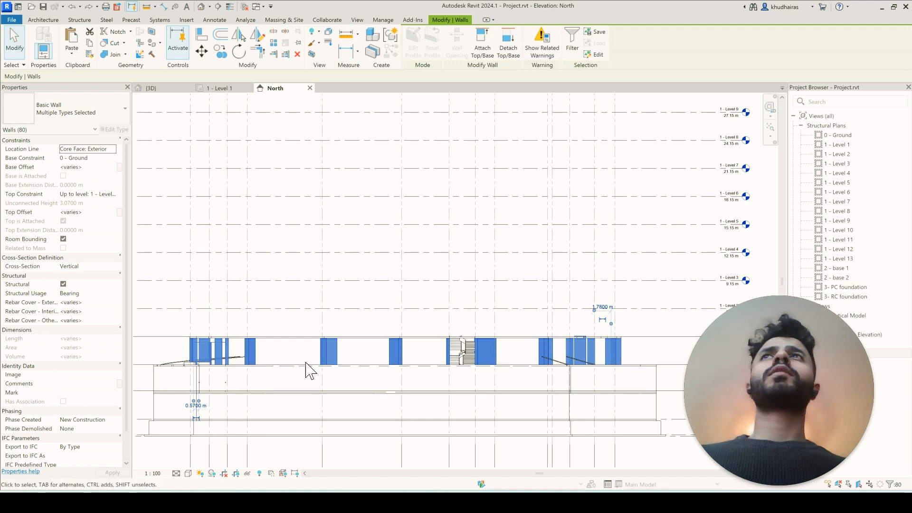
# Set both the Base Offset and the Top Offset of the selected ground-floor walls to 0 m and apply
pyautogui.scroll(2, 225, 357)
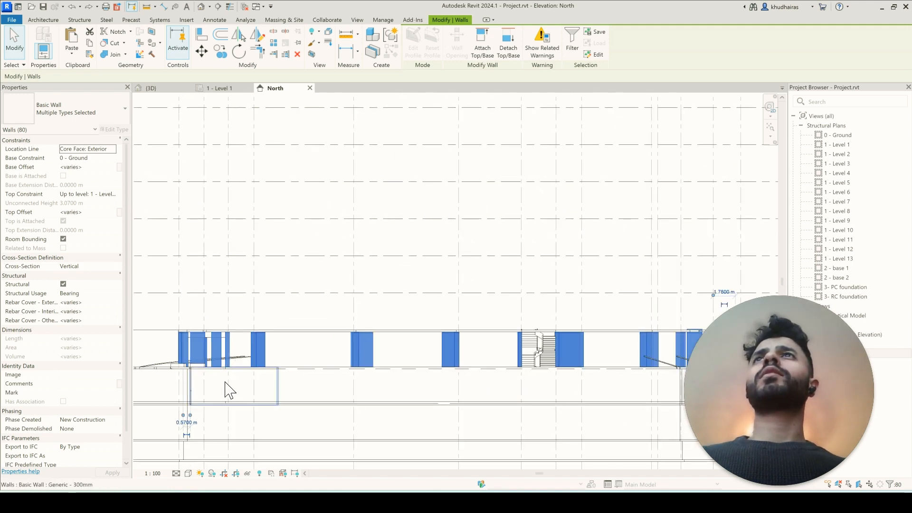
pyautogui.scroll(-3, 217, 364)
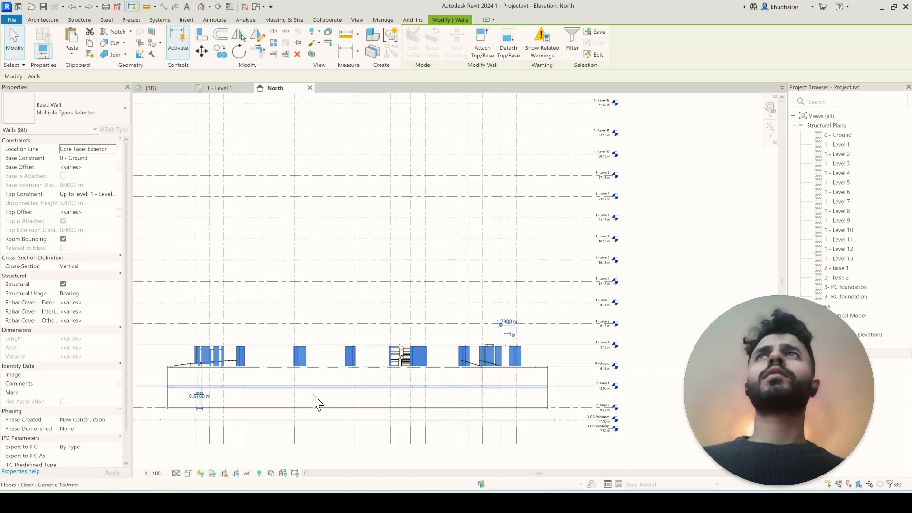
pyautogui.scroll(1, 523, 376)
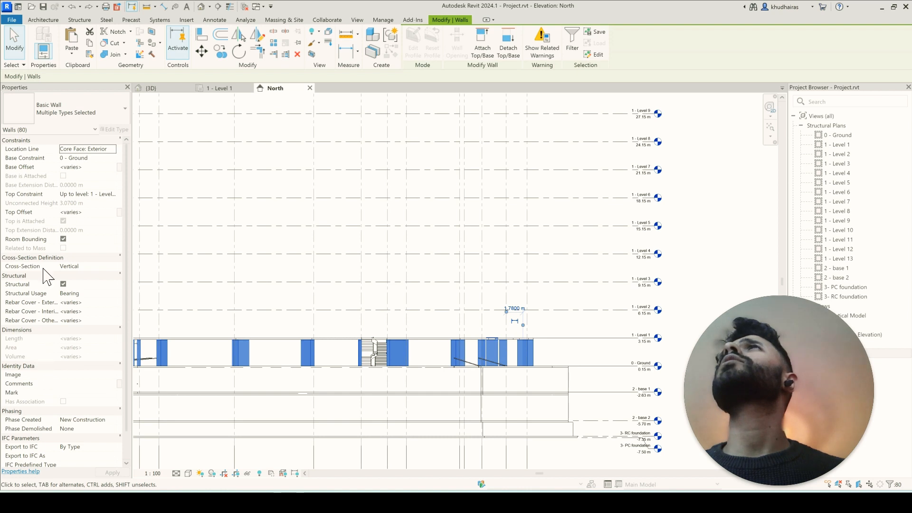
pyautogui.click(85, 167)
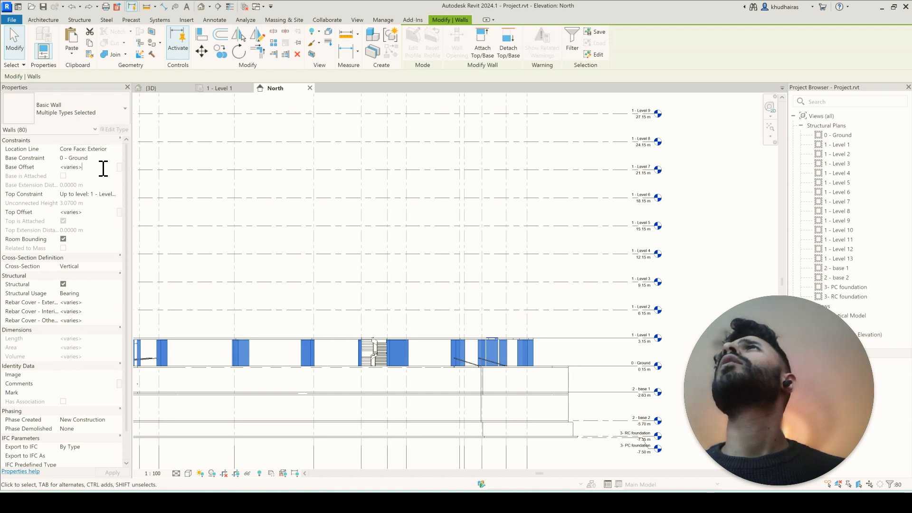
pyautogui.moveTo(103, 168); pyautogui.dragTo(48, 169)
pyautogui.write('0')
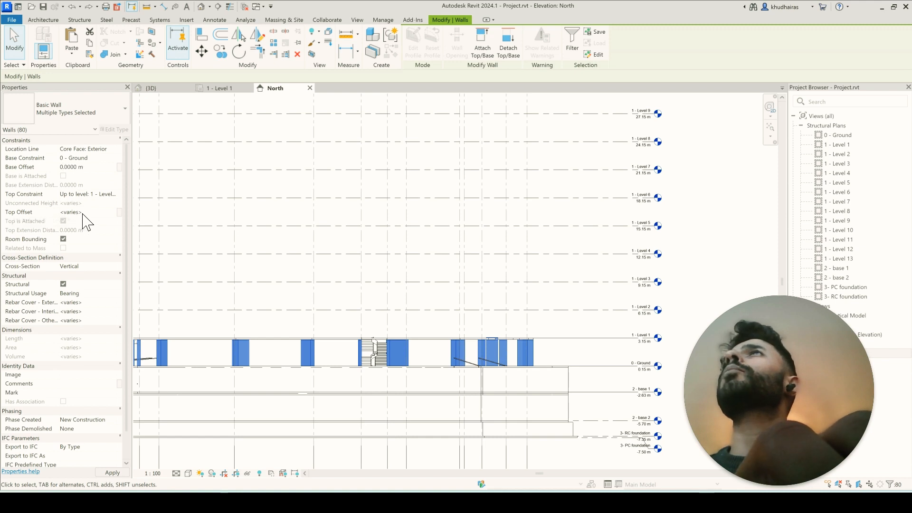
pyautogui.moveTo(96, 212); pyautogui.dragTo(38, 212)
pyautogui.write('0')
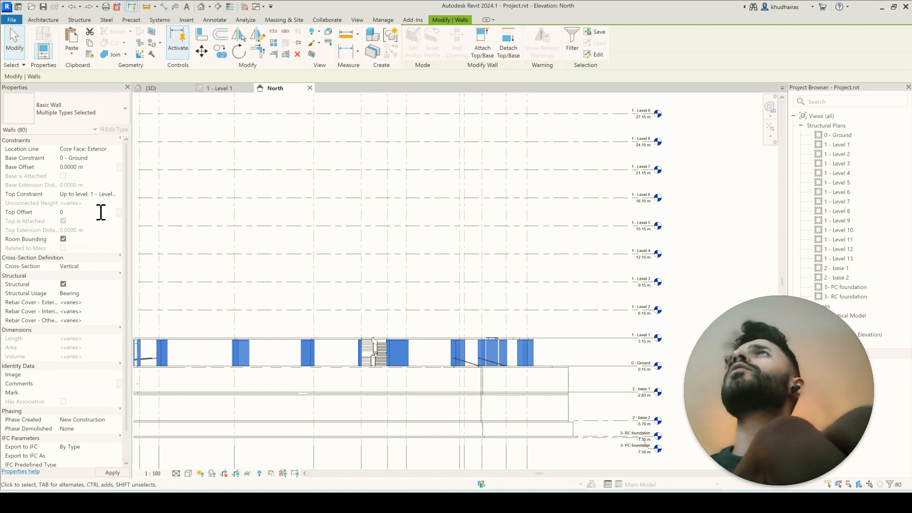
pyautogui.click(114, 472)
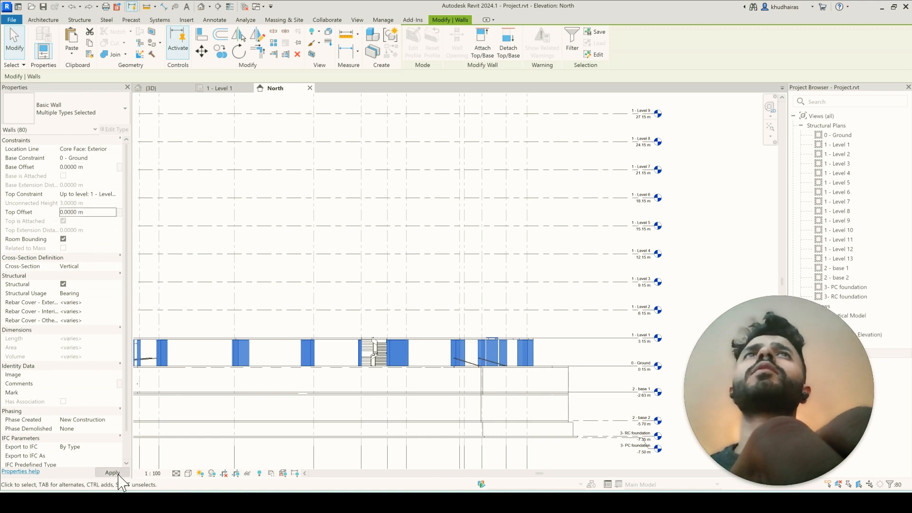
pyautogui.click(116, 473)
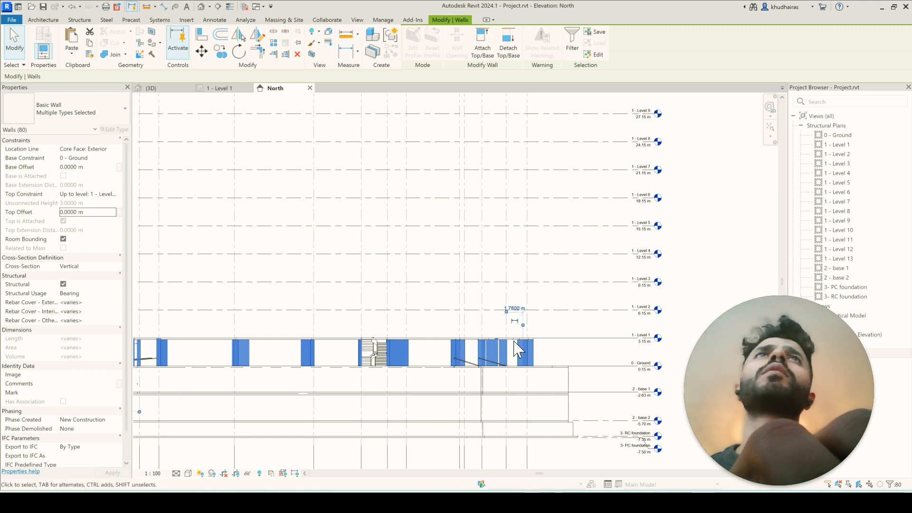
# Copy the selected ground-floor walls and paste them aligned to 1 - Level 1 and 1 - Level 2
pyautogui.scroll(-1, 549, 352)
pyautogui.scroll(1, 471, 350)
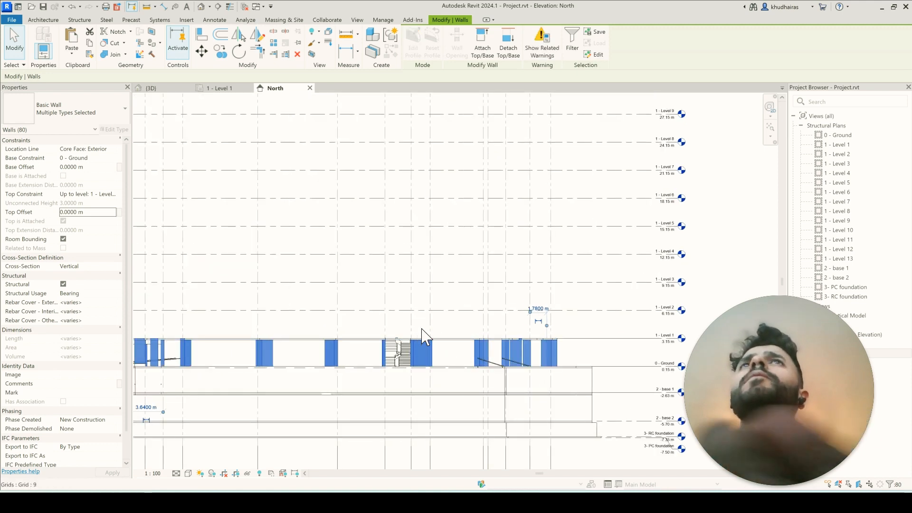
pyautogui.click(89, 42)
pyautogui.click(72, 53)
pyautogui.click(78, 94)
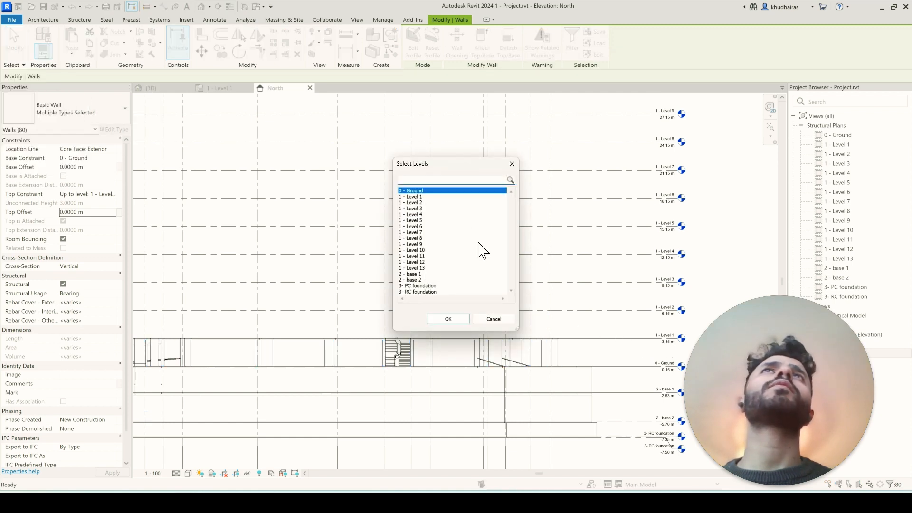
pyautogui.click(420, 197)
pyautogui.keyDown('ctrl'); pyautogui.click(420, 202); pyautogui.keyUp('ctrl')
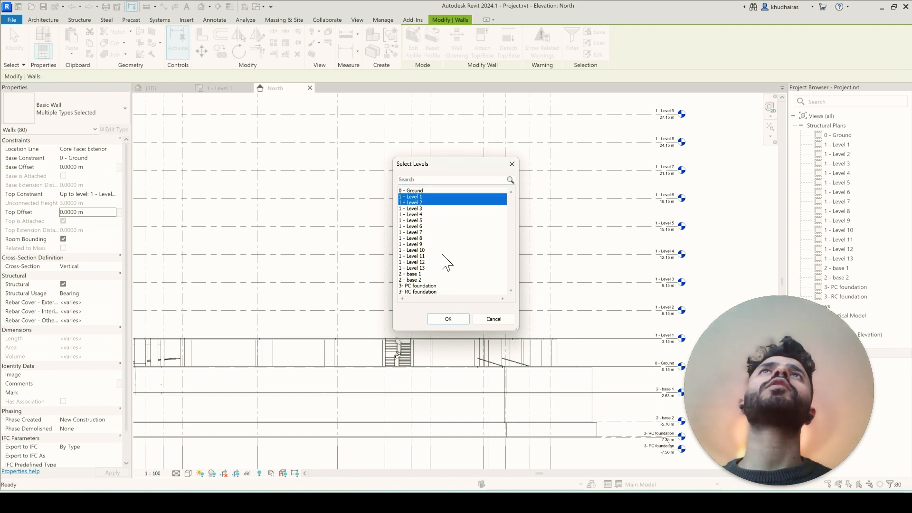
pyautogui.click(454, 321)
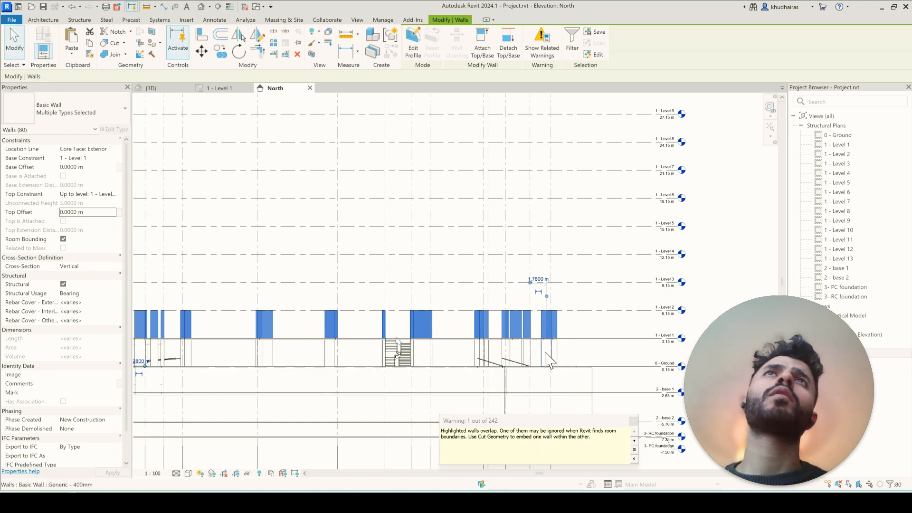
pyautogui.scroll(-3, 577, 361)
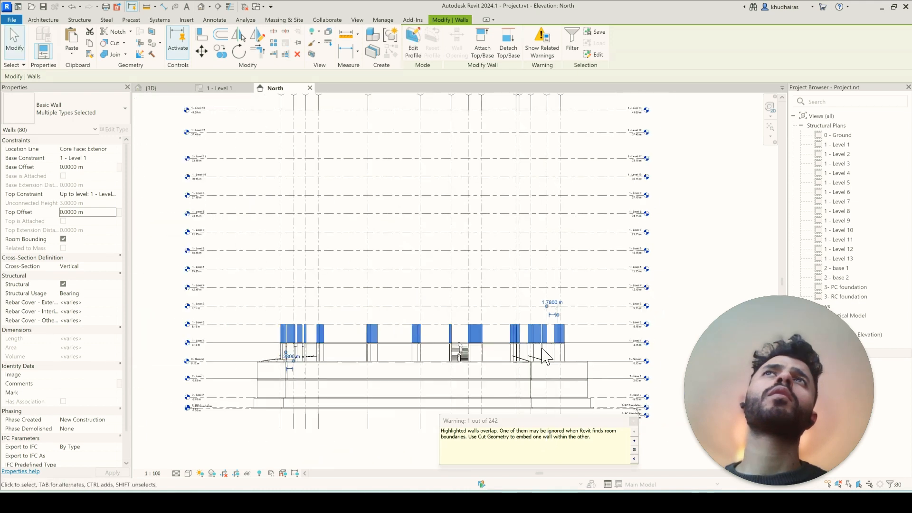
# In the 3D view, copy the floor slab at 1 - Level 1 and paste it aligned to 1 - Level 2
pyautogui.click(156, 89)
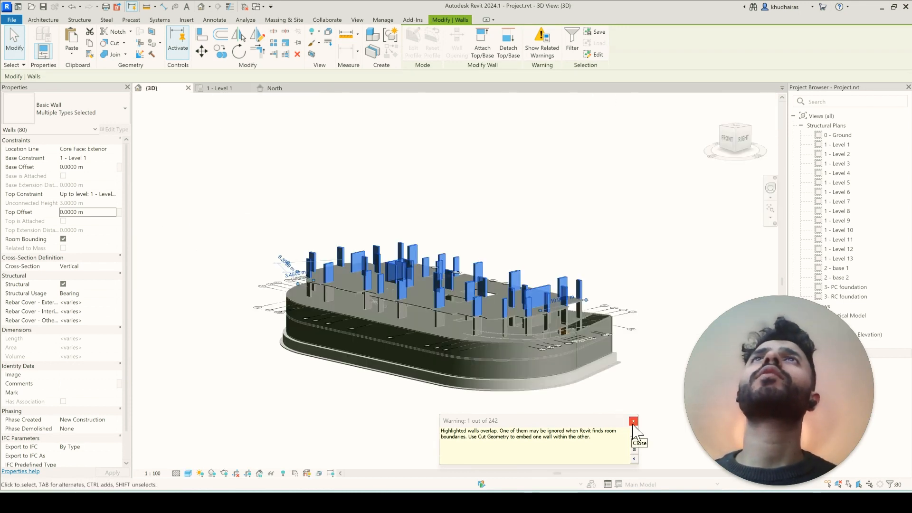
pyautogui.scroll(2, 496, 320)
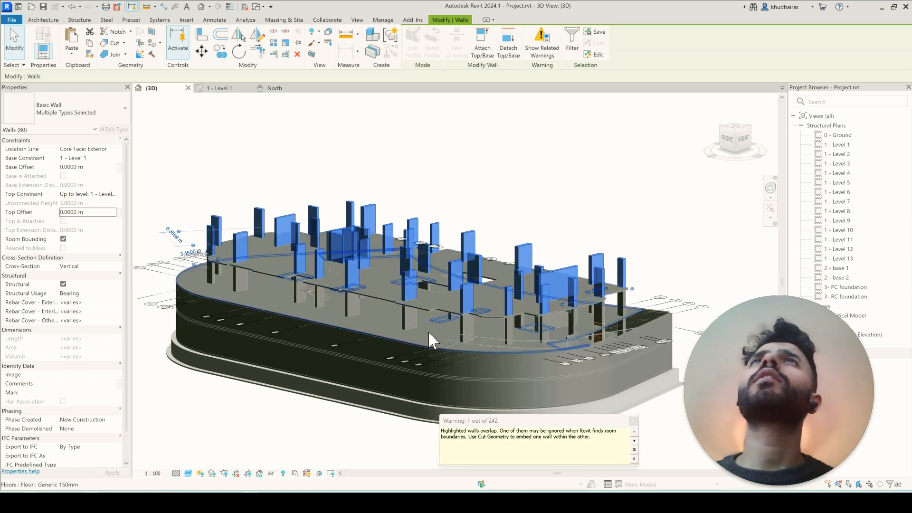
pyautogui.press('Escape')
pyautogui.click(378, 287)
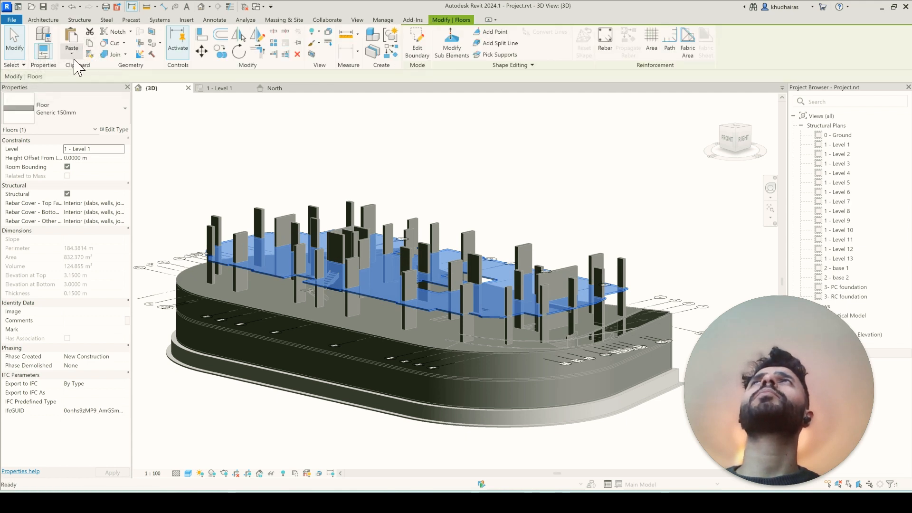
pyautogui.click(72, 52)
pyautogui.click(83, 99)
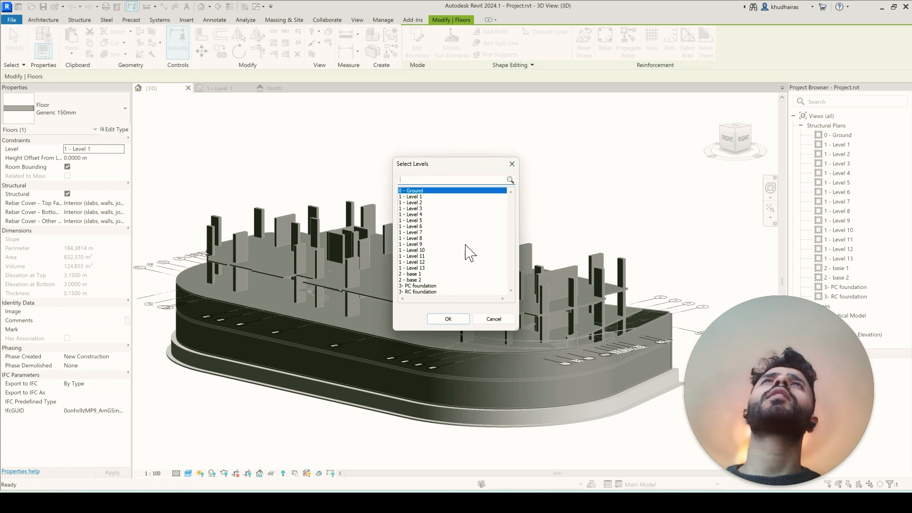
pyautogui.click(419, 202)
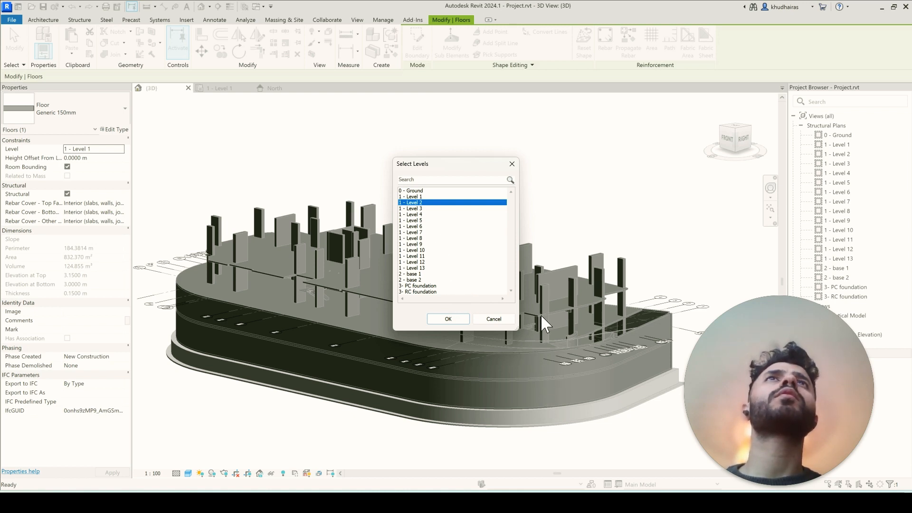
pyautogui.click(448, 319)
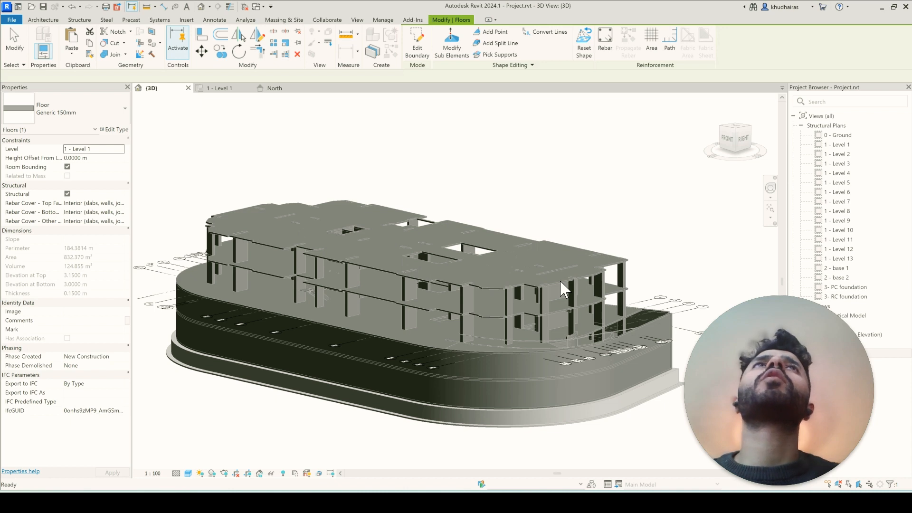
pyautogui.click(559, 280)
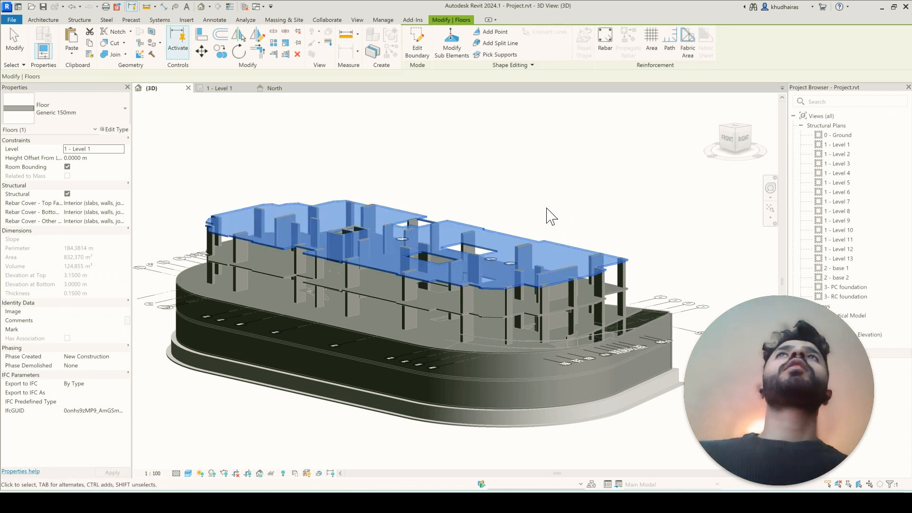
pyautogui.click(467, 171)
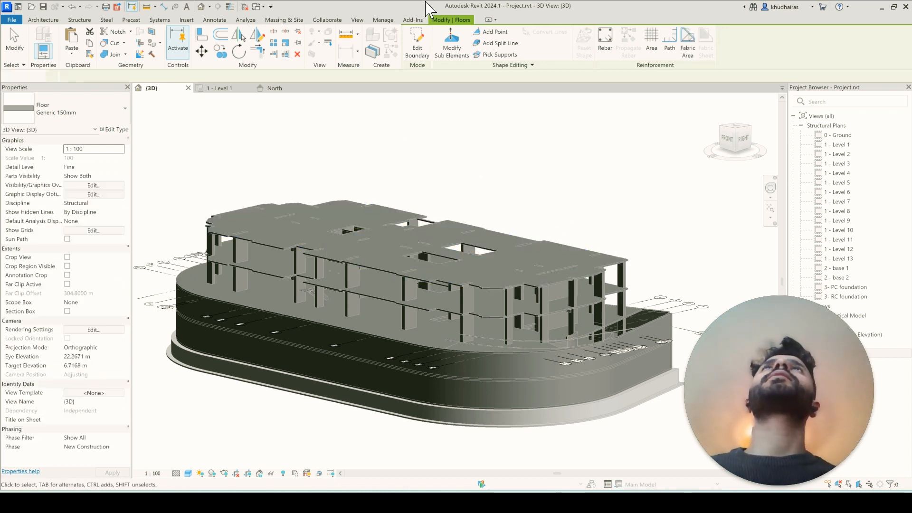
# Collapse the Structural Plans in the project's view list and start a new Schedule/Quantities
pyautogui.click(357, 19)
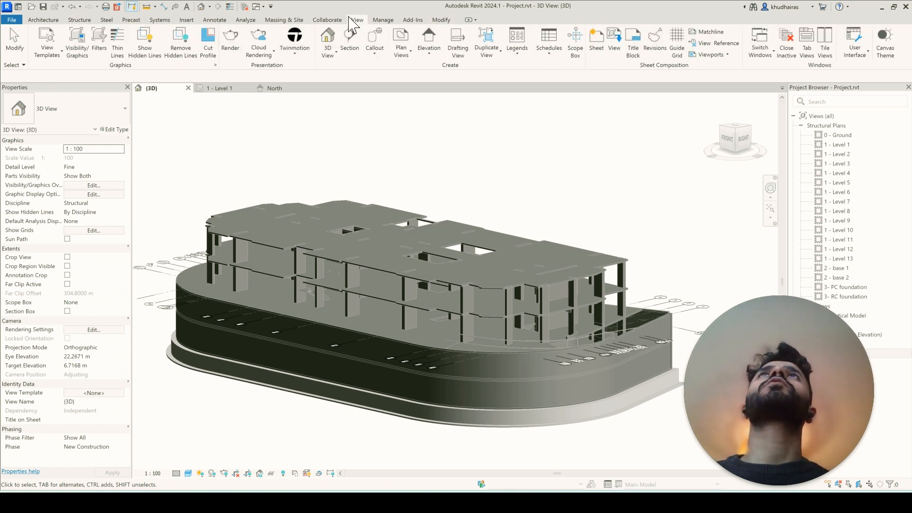
pyautogui.click(549, 51)
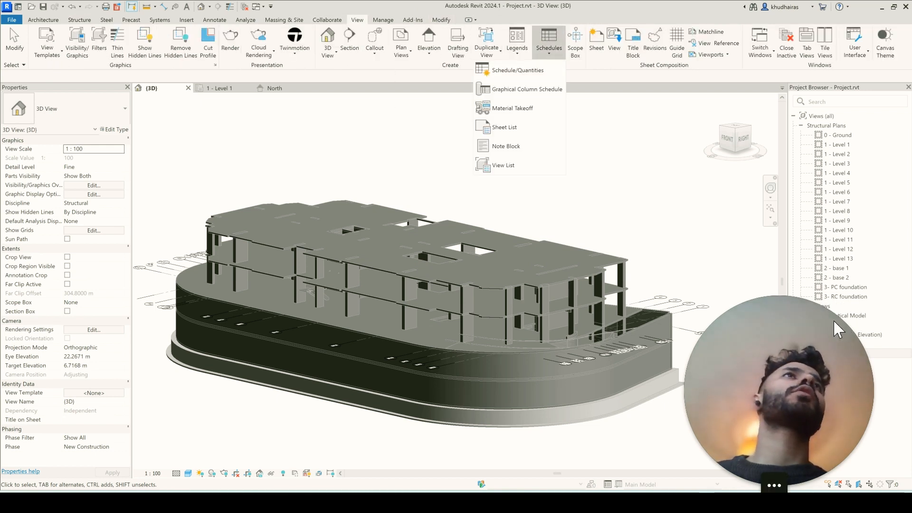
pyautogui.moveTo(833, 324); pyautogui.dragTo(752, 318)
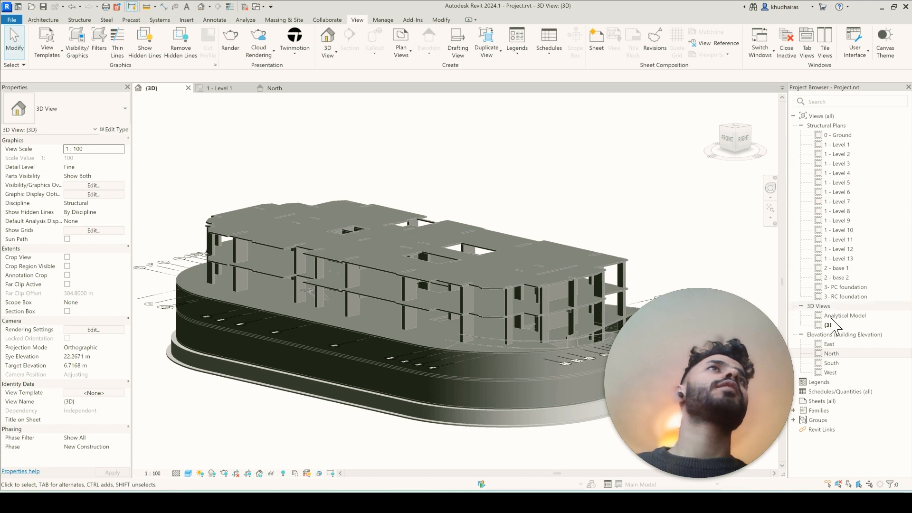
pyautogui.click(801, 126)
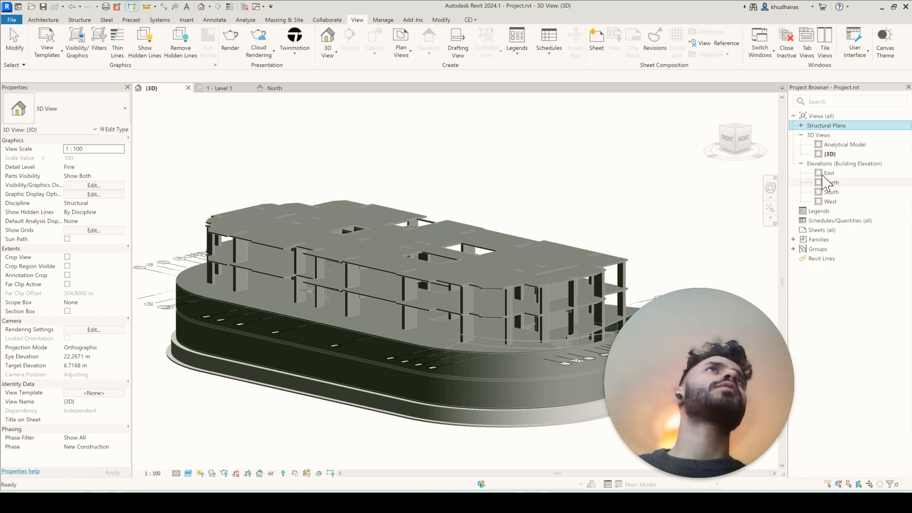
pyautogui.rightClick(811, 220)
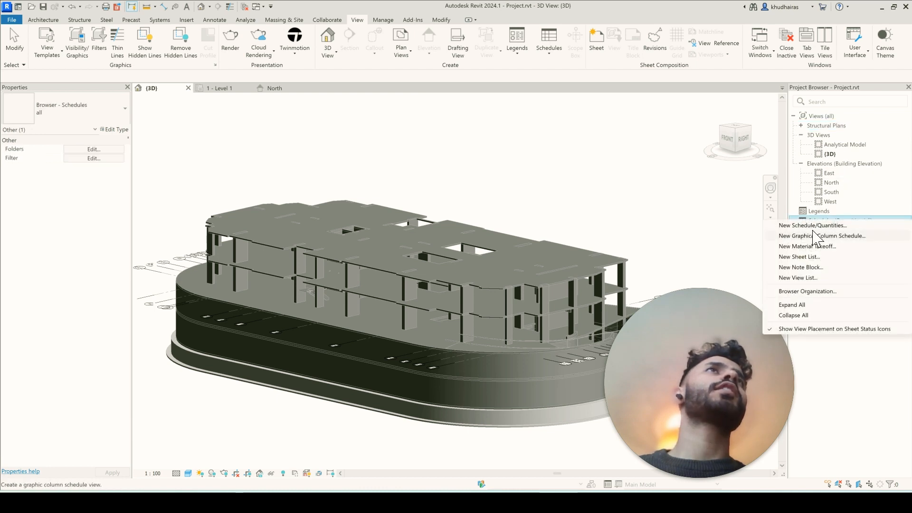
pyautogui.click(551, 47)
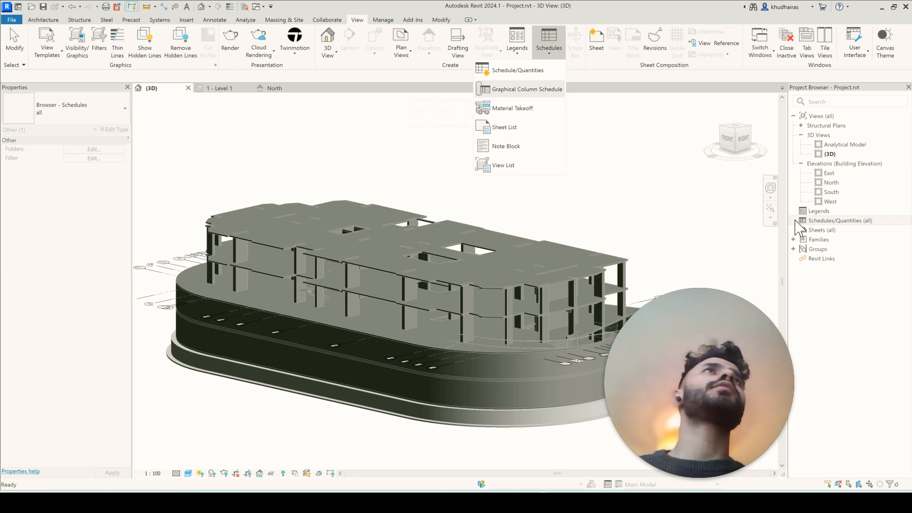
pyautogui.rightClick(820, 221)
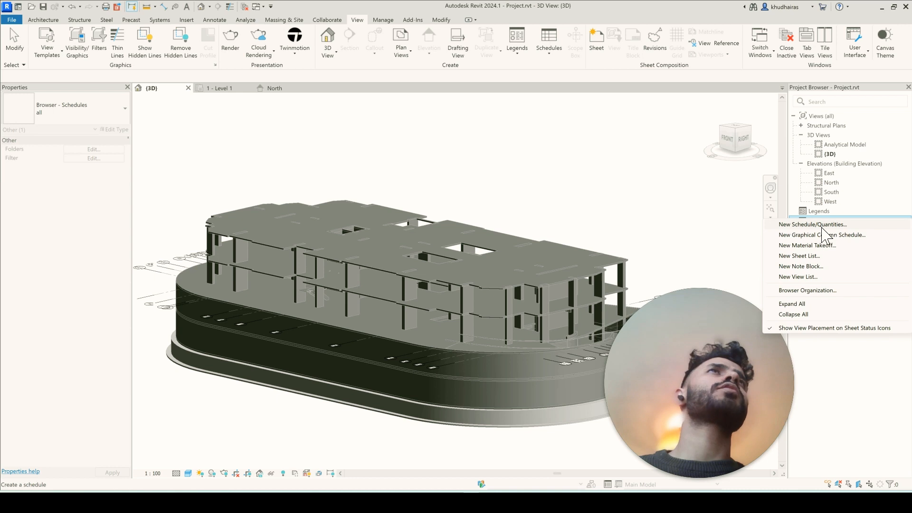
pyautogui.click(822, 228)
pyautogui.moveTo(697, 363); pyautogui.dragTo(818, 363)
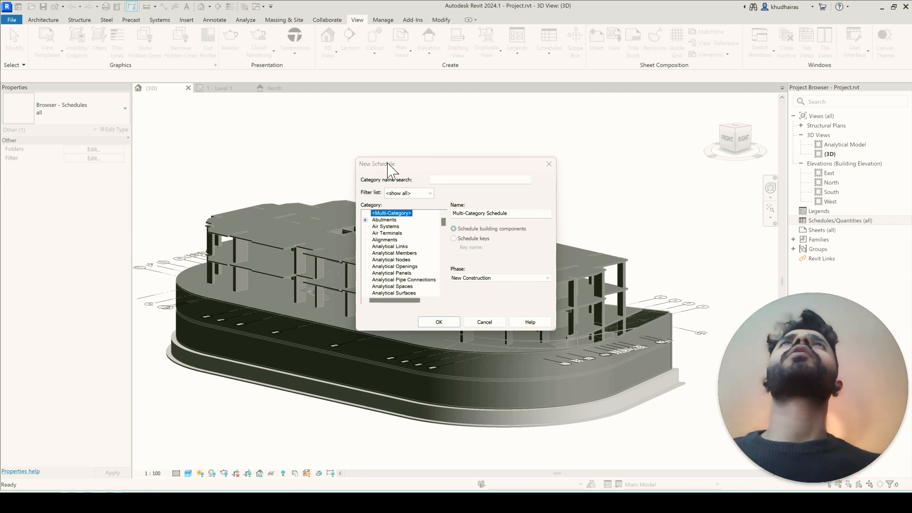
# Limit the new schedule's category filter to the Architecture and Structure disciplines
pyautogui.click(408, 193)
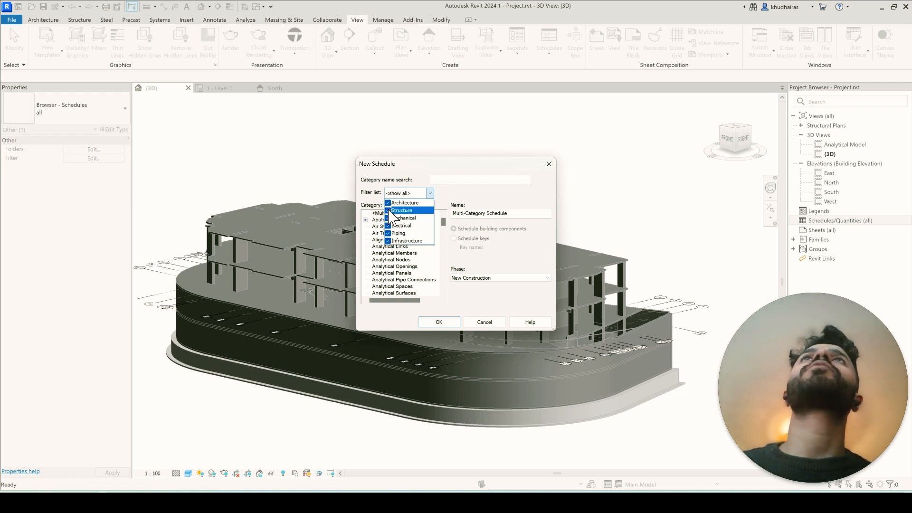
pyautogui.click(388, 202)
pyautogui.click(388, 218)
pyautogui.click(388, 226)
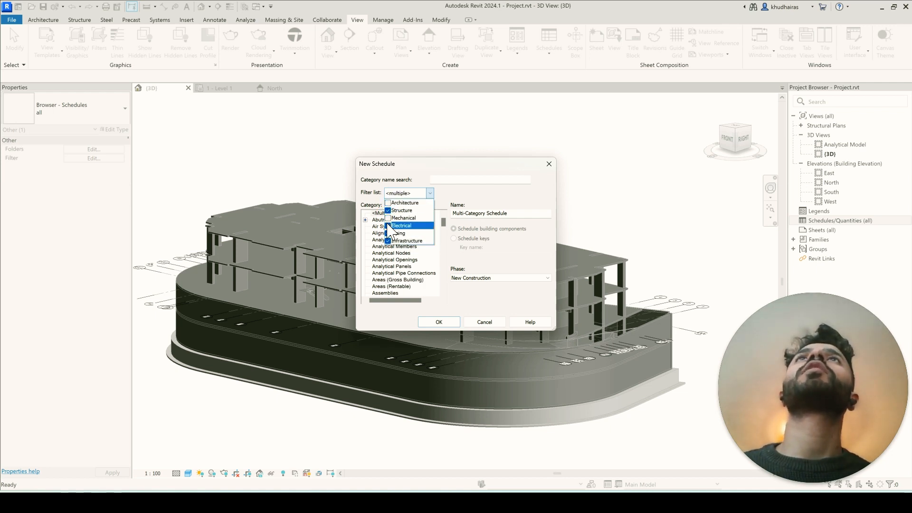
pyautogui.click(388, 233)
pyautogui.click(388, 241)
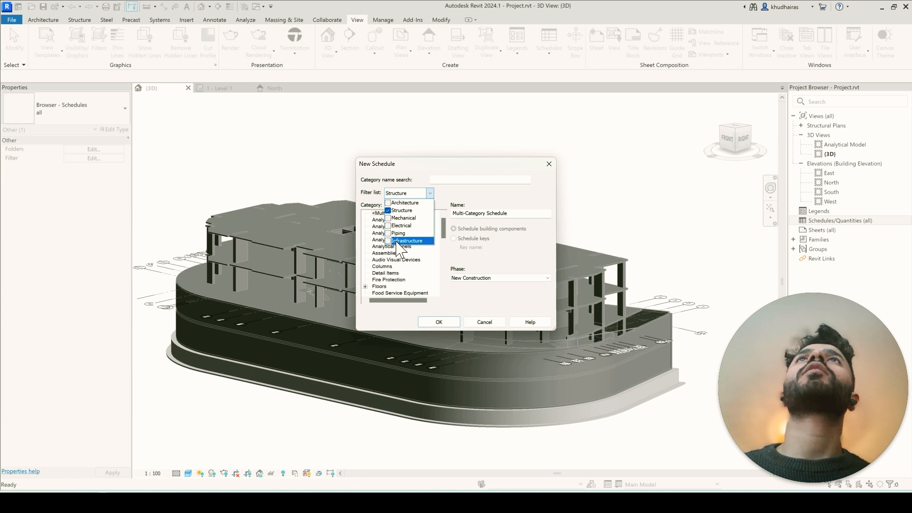
pyautogui.click(388, 202)
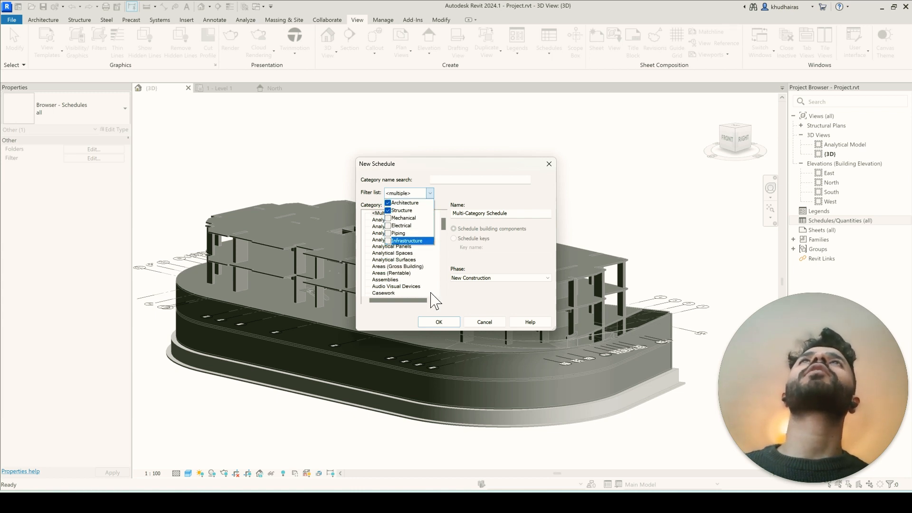
pyautogui.click(442, 323)
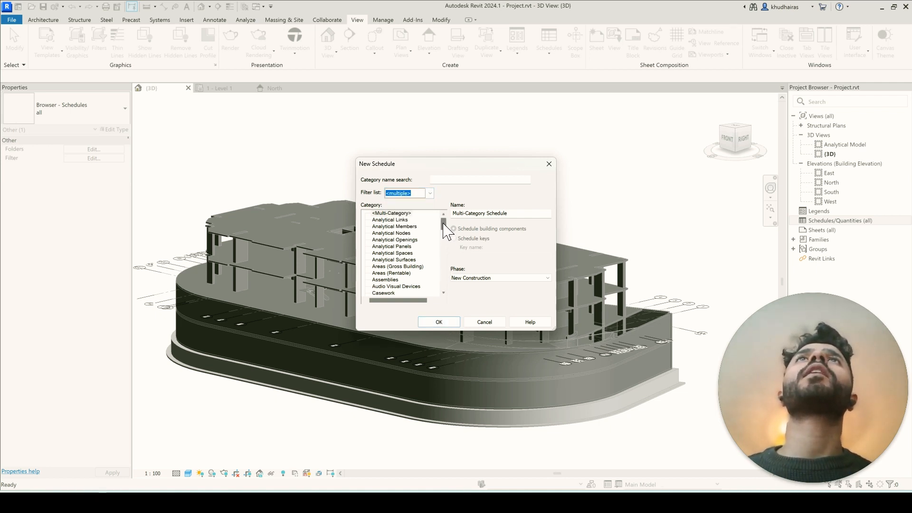
# Choose Floors as the category for the new schedule
pyautogui.moveTo(443, 223); pyautogui.dragTo(453, 204)
pyautogui.scroll(-3, 390, 260)
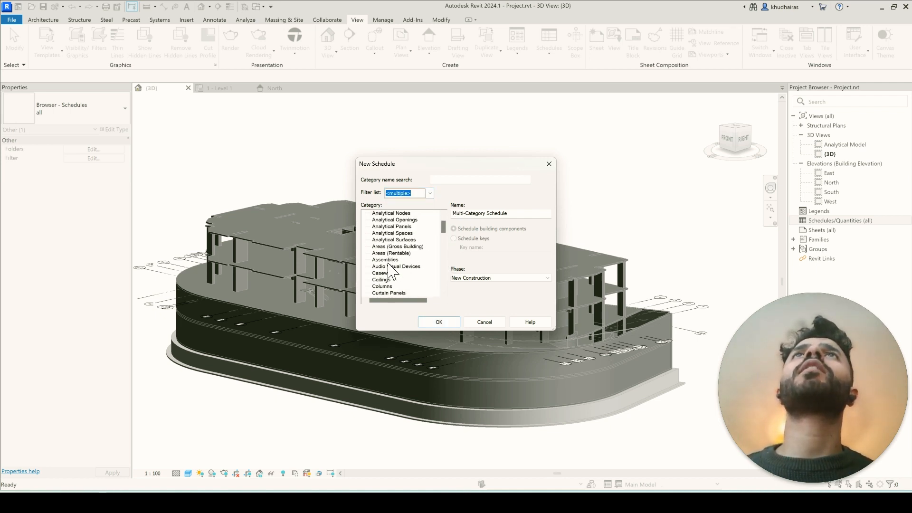
pyautogui.click(383, 240)
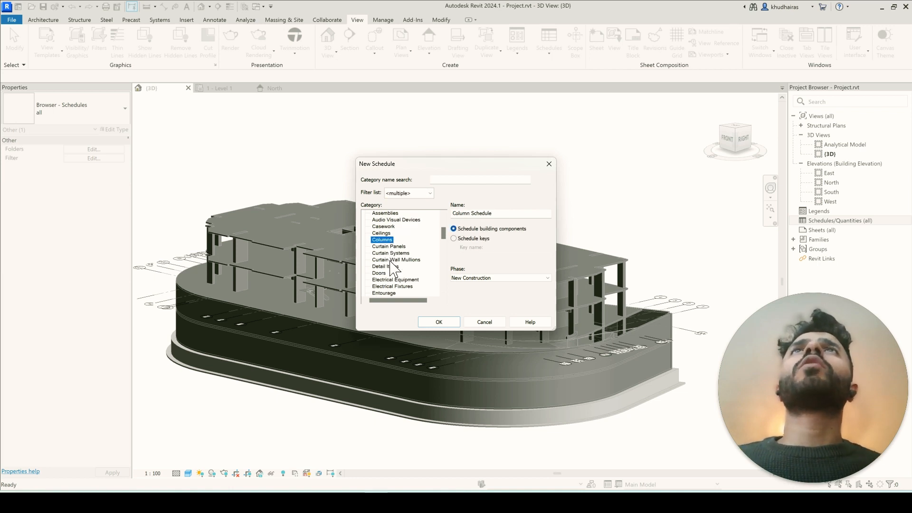
pyautogui.scroll(-6, 390, 256)
pyautogui.scroll(-2, 390, 266)
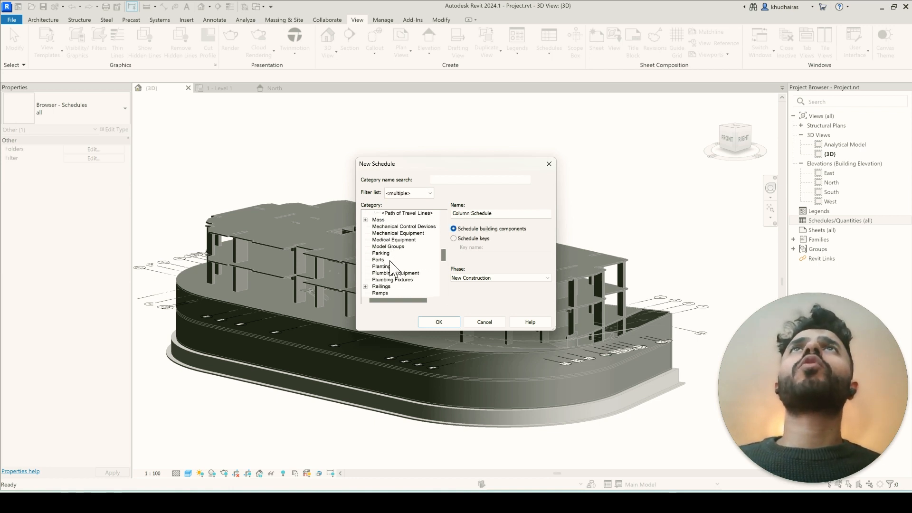
pyautogui.click(387, 250)
pyautogui.press('f')
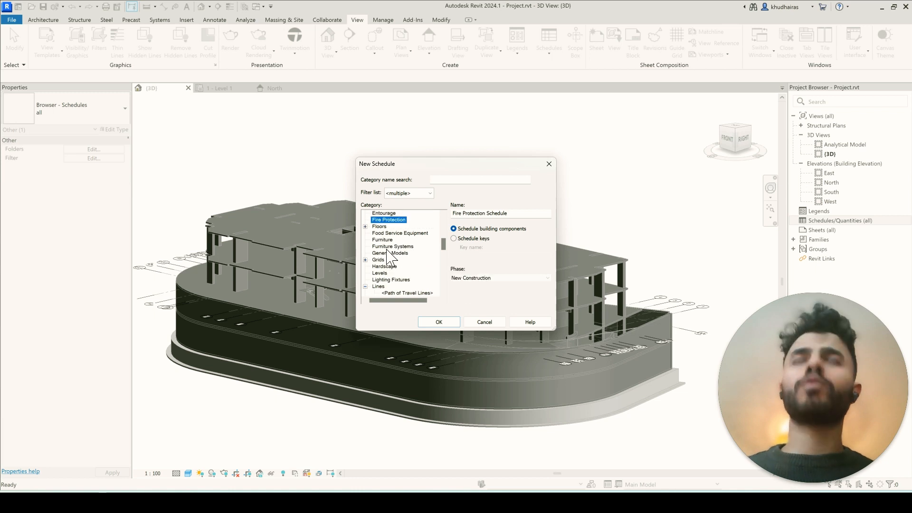
pyautogui.press('f')
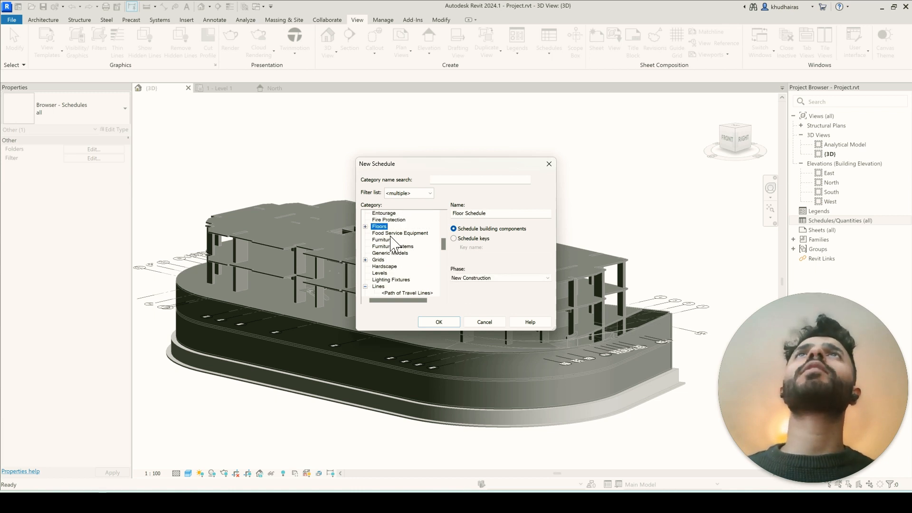
# Look through the other schedule categories, including the Slab Edges subcategory, and return to Floors
pyautogui.moveTo(442, 239); pyautogui.dragTo(445, 306)
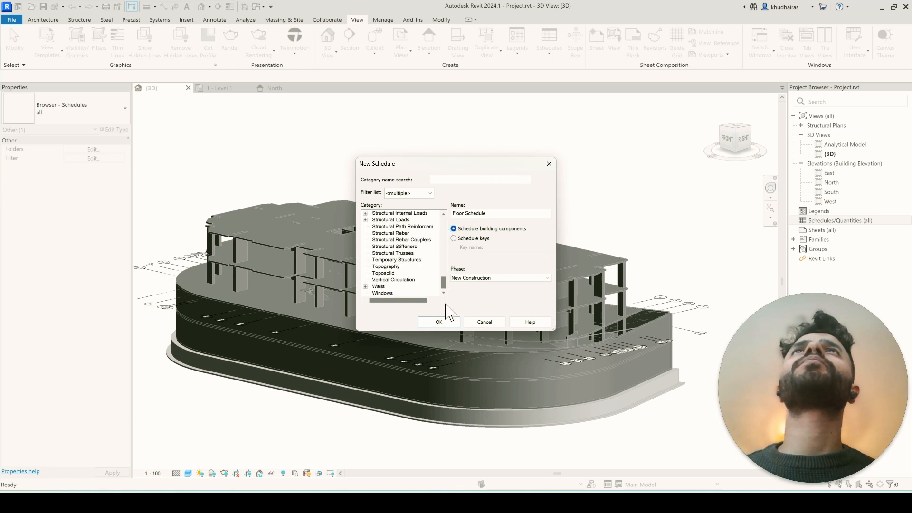
pyautogui.scroll(4, 384, 285)
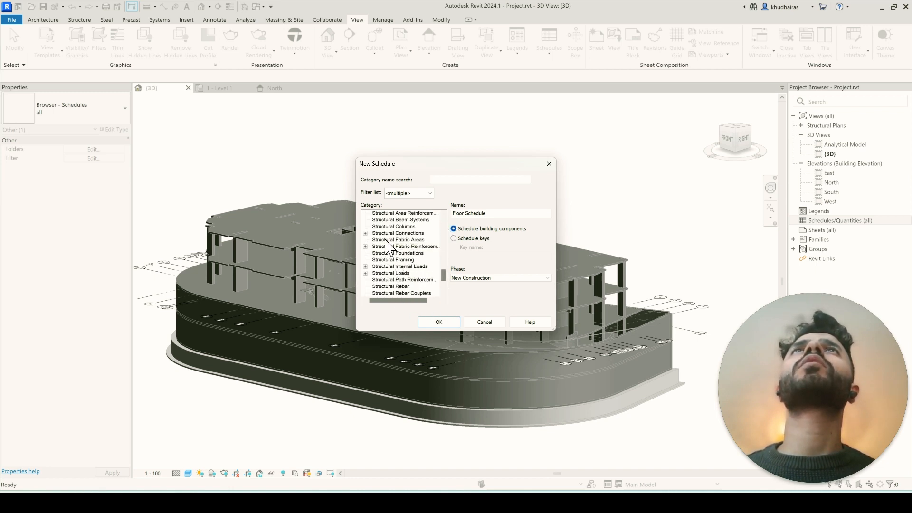
pyautogui.scroll(1, 386, 242)
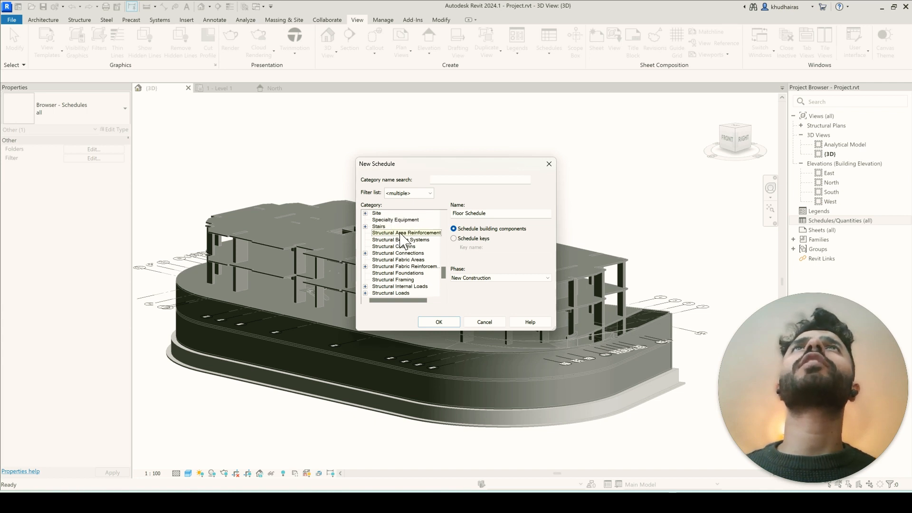
pyautogui.scroll(6, 395, 262)
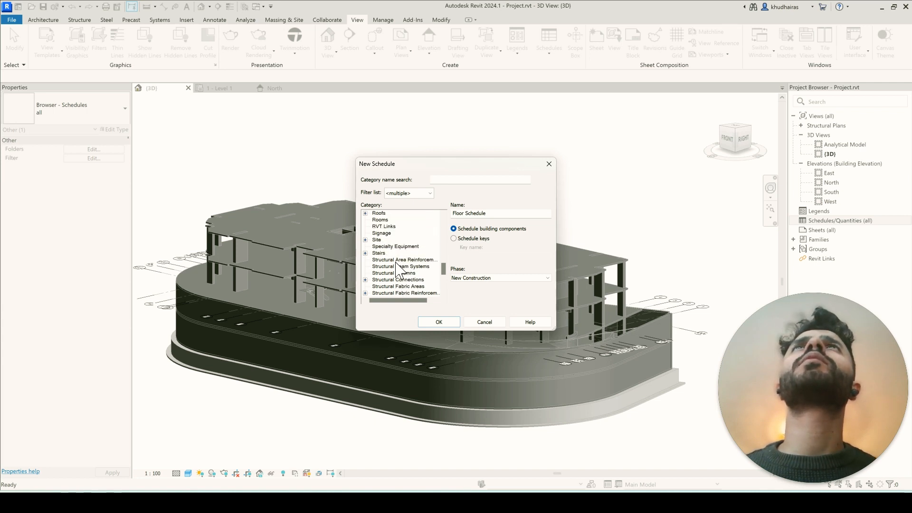
pyautogui.scroll(8, 396, 262)
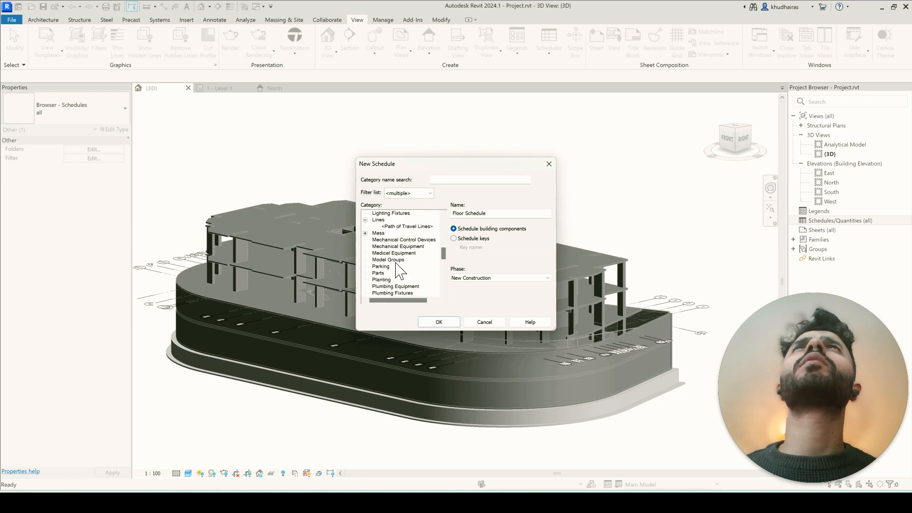
pyautogui.scroll(-2, 396, 263)
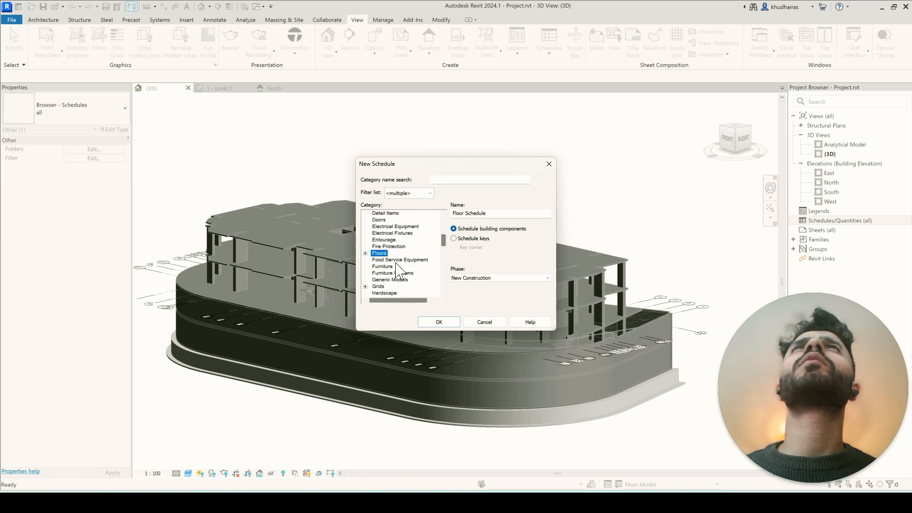
pyautogui.click(365, 254)
pyautogui.click(395, 259)
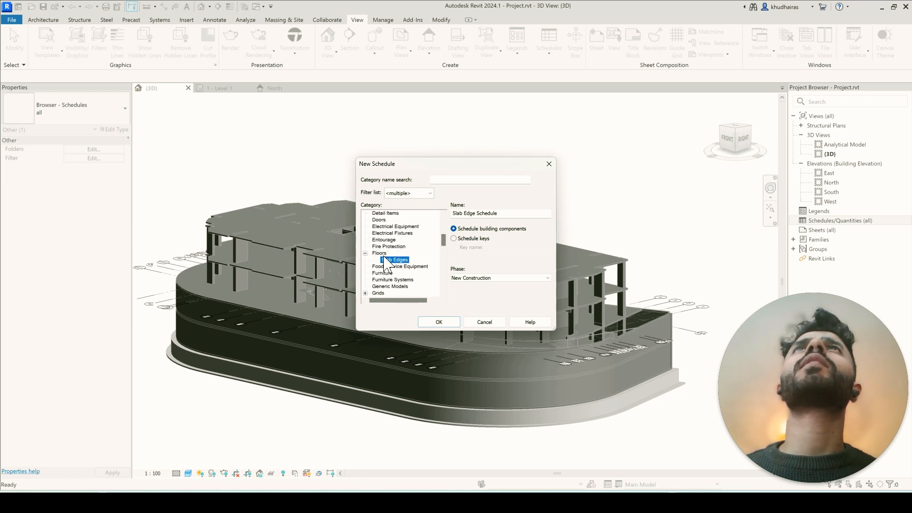
pyautogui.click(384, 255)
# Create the schedule with the name Floor Schedule and the phase New Construction
pyautogui.moveTo(510, 214); pyautogui.dragTo(397, 214)
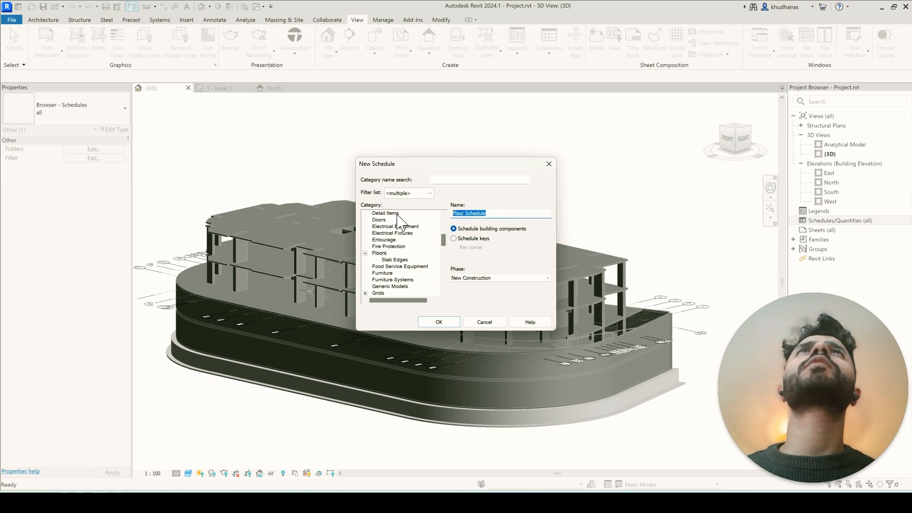
pyautogui.click(487, 215)
pyautogui.click(472, 278)
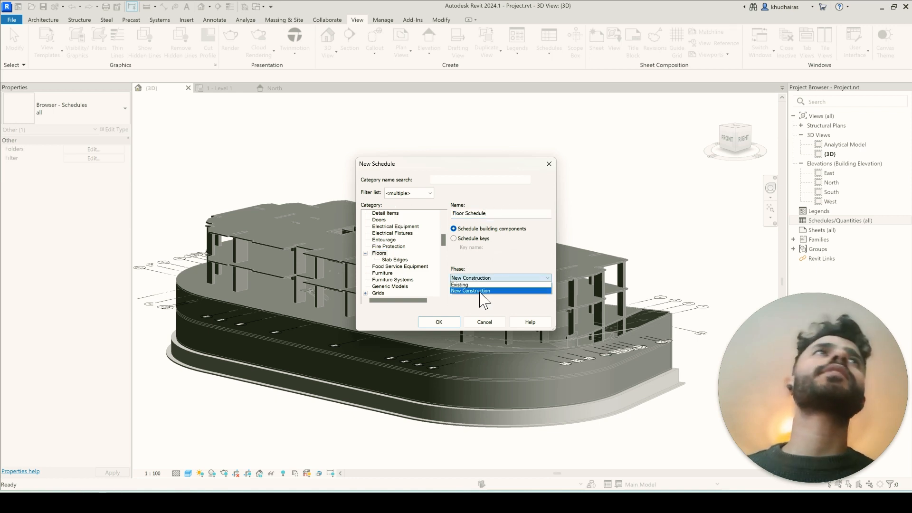
pyautogui.click(480, 291)
pyautogui.click(441, 321)
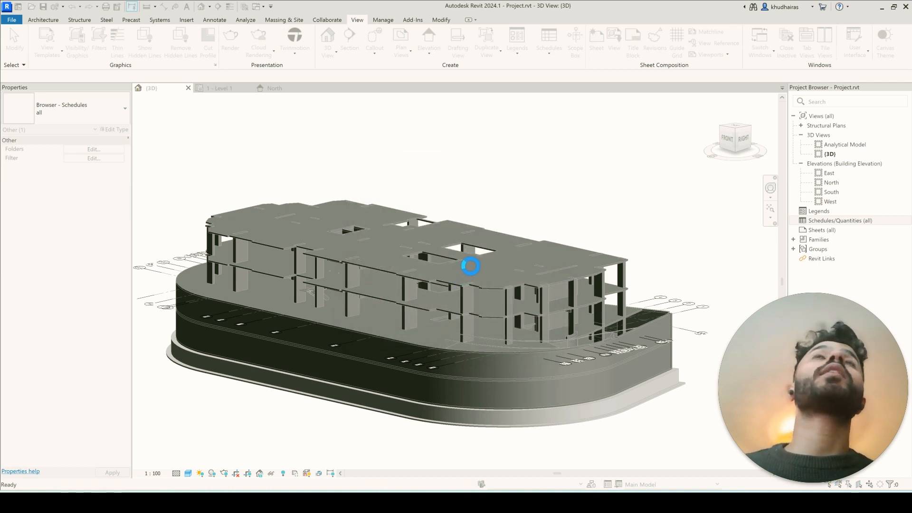
# Review the available field sources for the schedule and keep Floors as the source
pyautogui.click(424, 150)
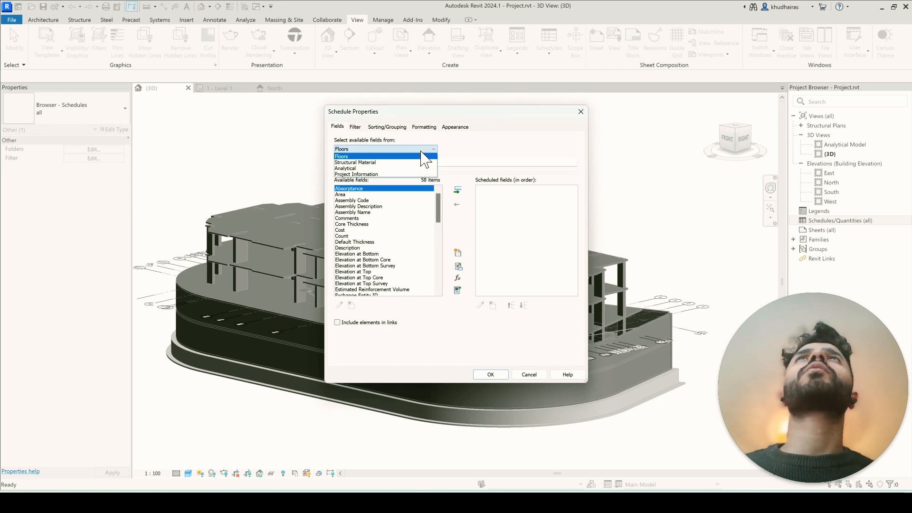
pyautogui.click(422, 157)
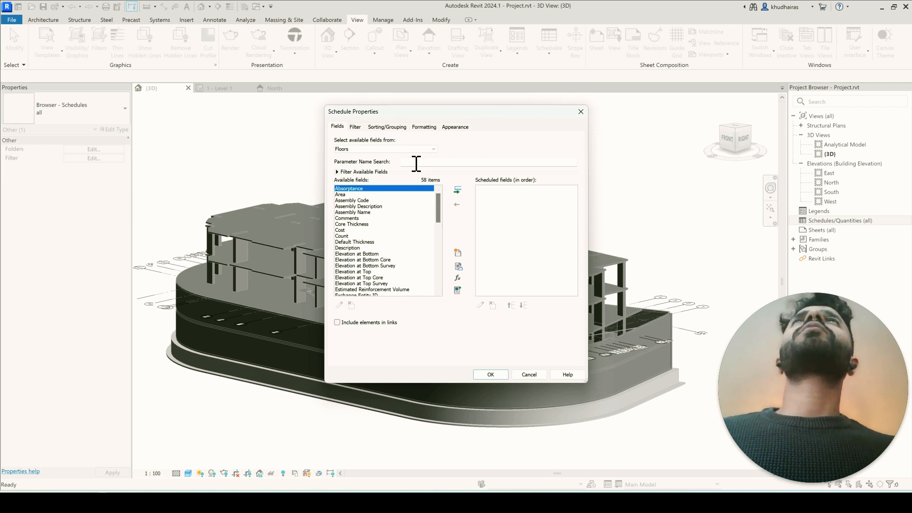
pyautogui.click(432, 151)
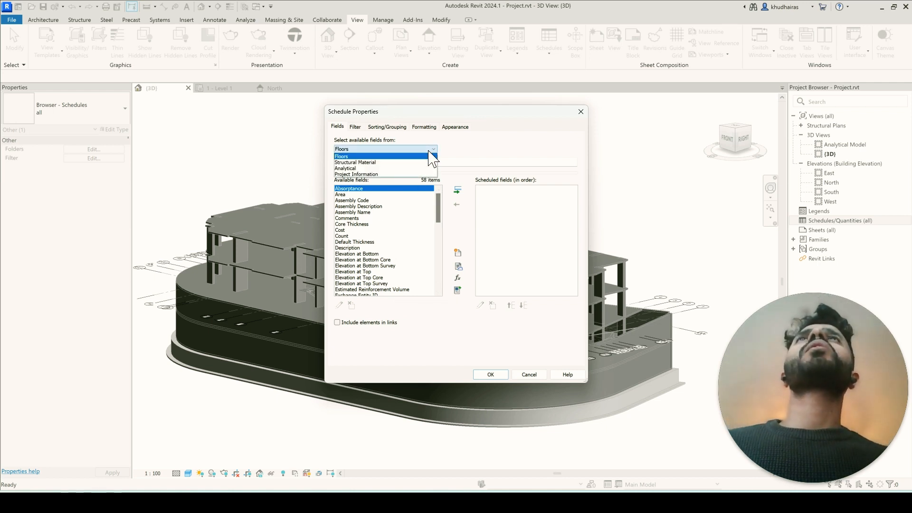
pyautogui.click(429, 152)
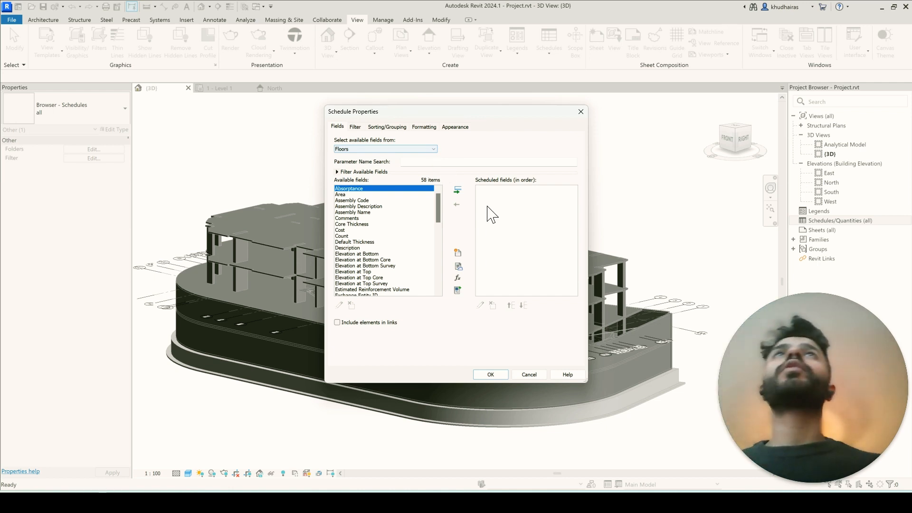
pyautogui.click(373, 196)
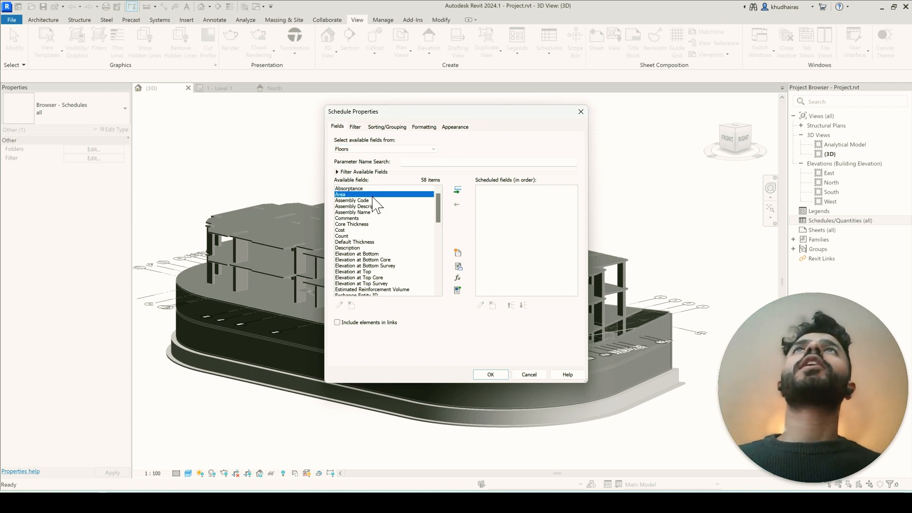
pyautogui.keyDown('ctrl'); pyautogui.click(349, 230); pyautogui.keyUp('ctrl')
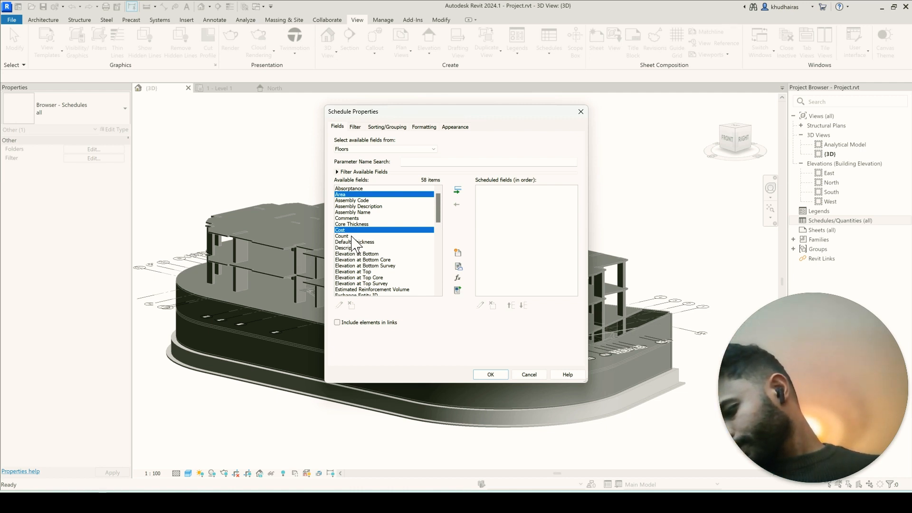
pyautogui.keyDown('ctrl'); pyautogui.click(378, 254); pyautogui.keyUp('ctrl')
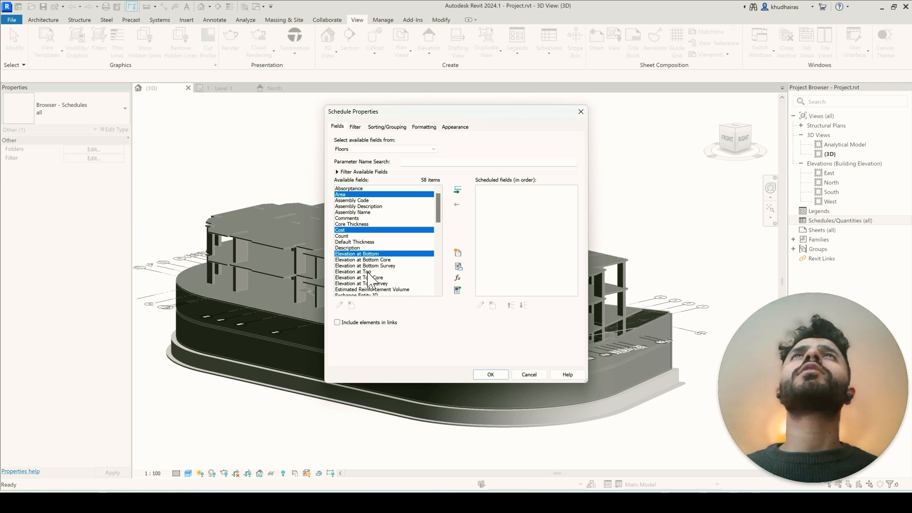
pyautogui.keyDown('ctrl'); pyautogui.click(370, 272); pyautogui.keyUp('ctrl')
pyautogui.scroll(-4, 375, 287)
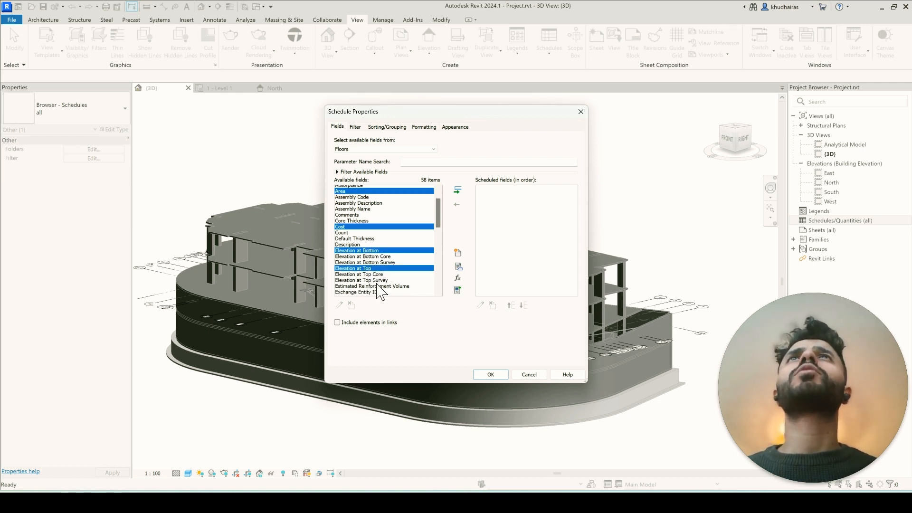
pyautogui.keyDown('ctrl'); pyautogui.click(359, 260); pyautogui.keyUp('ctrl')
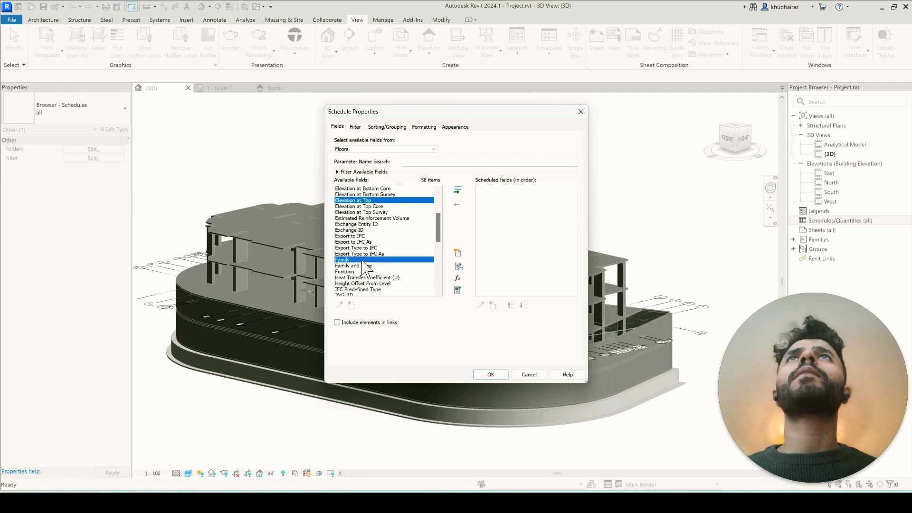
pyautogui.keyDown('ctrl'); pyautogui.click(365, 266); pyautogui.keyUp('ctrl')
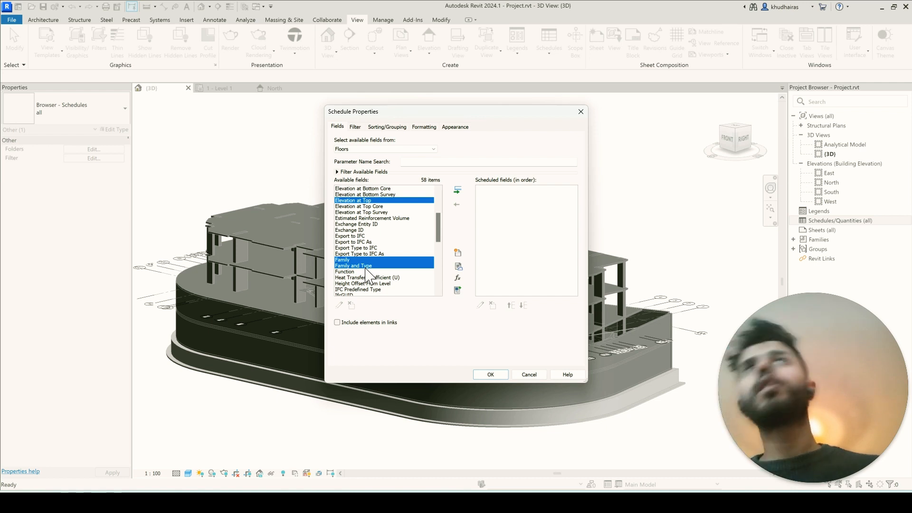
pyautogui.scroll(-3, 369, 274)
pyautogui.keyDown('ctrl'); pyautogui.click(354, 260); pyautogui.keyUp('ctrl')
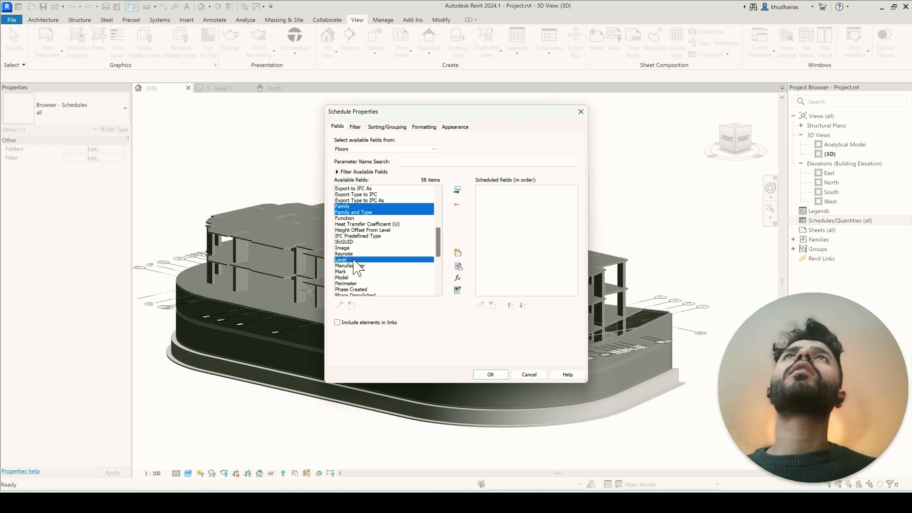
pyautogui.scroll(-3, 359, 273)
pyautogui.scroll(-3, 360, 274)
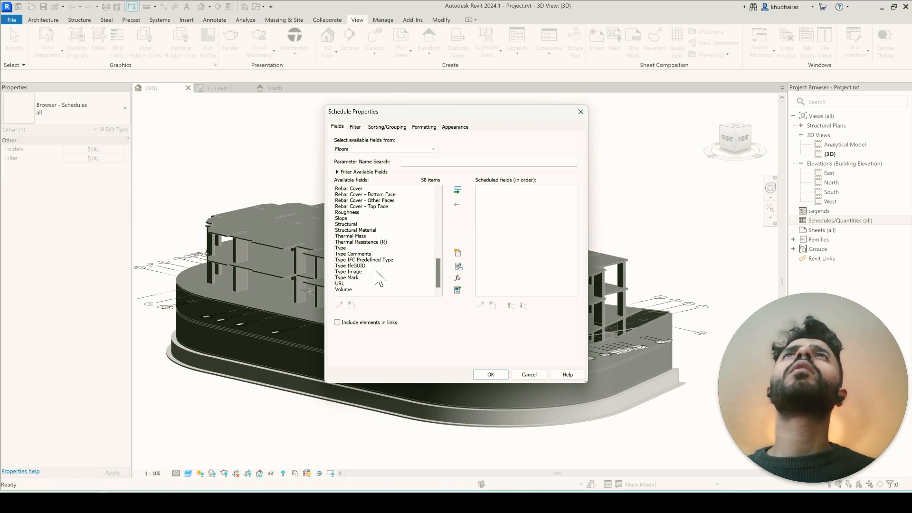
pyautogui.keyDown('ctrl'); pyautogui.click(357, 290); pyautogui.keyUp('ctrl')
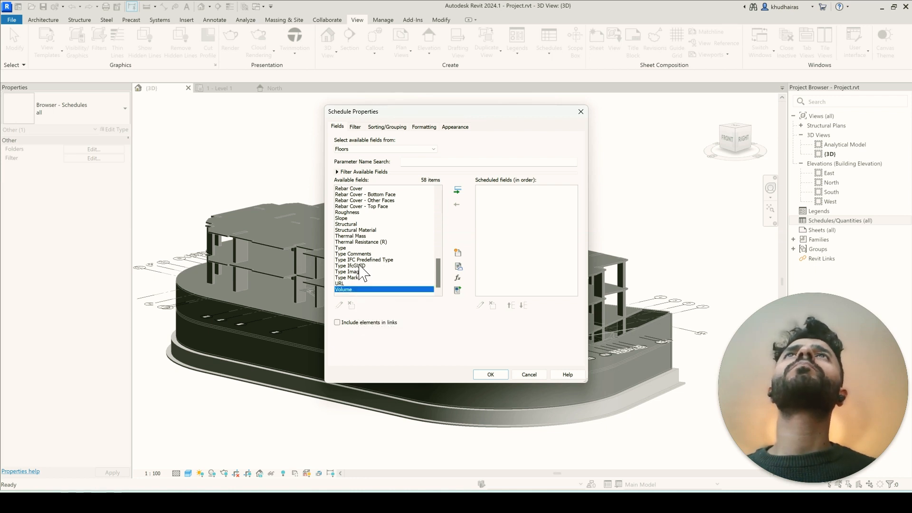
pyautogui.scroll(1, 360, 273)
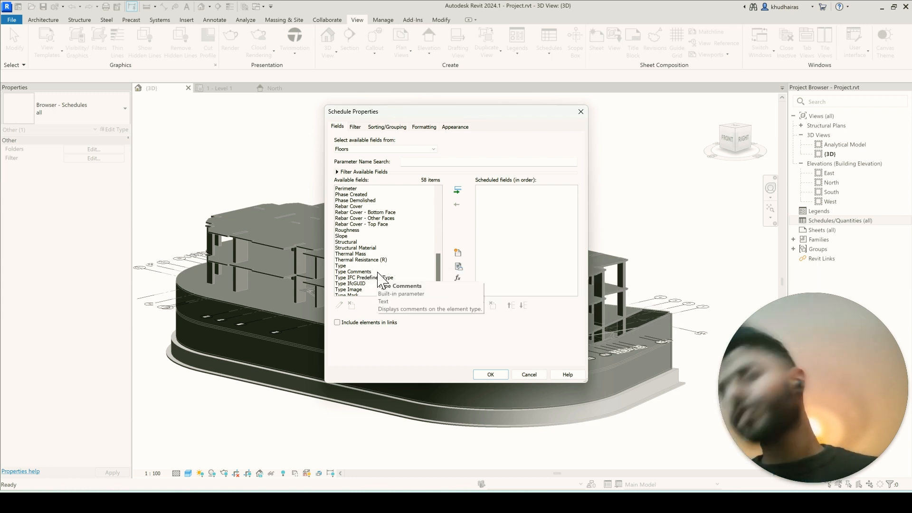
pyautogui.click(354, 267)
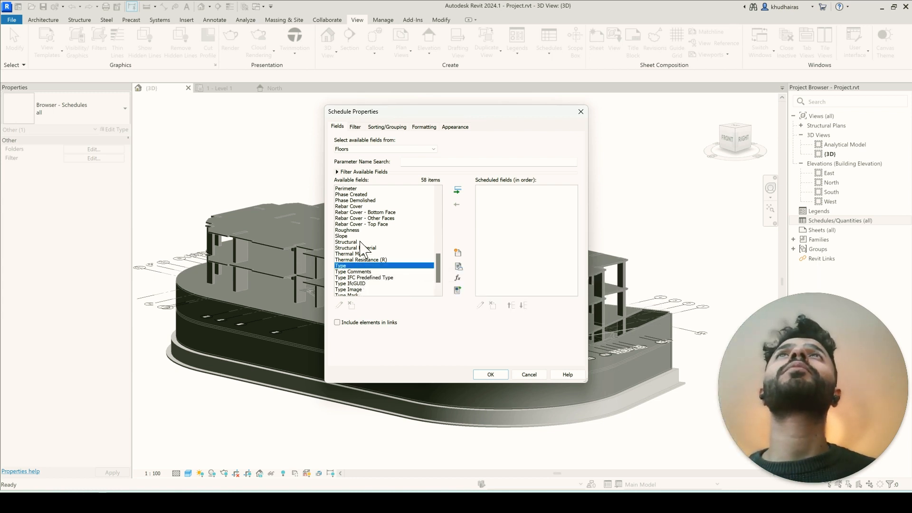
# Add Area, Cost, Elevation at Bottom, Elevation at Top, Family, Family and Type, Type and Volume to the scheduled fields
pyautogui.scroll(10, 361, 247)
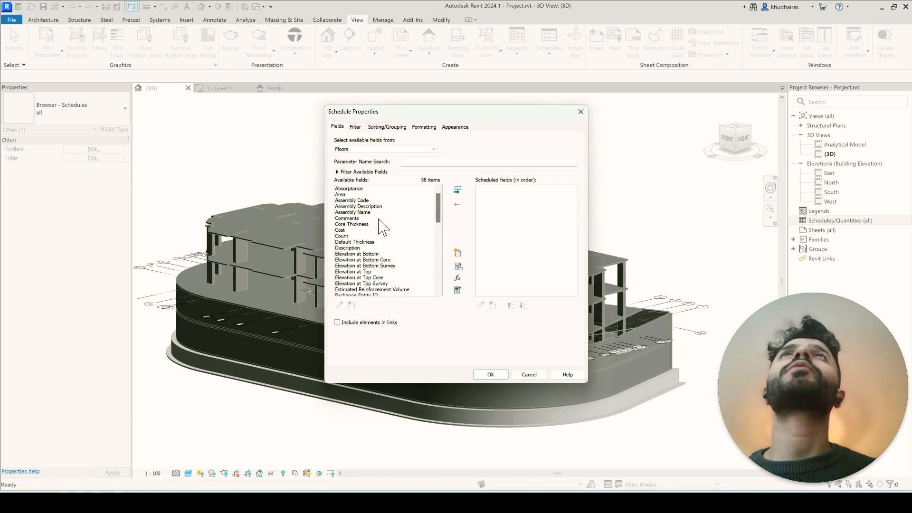
pyautogui.click(351, 195)
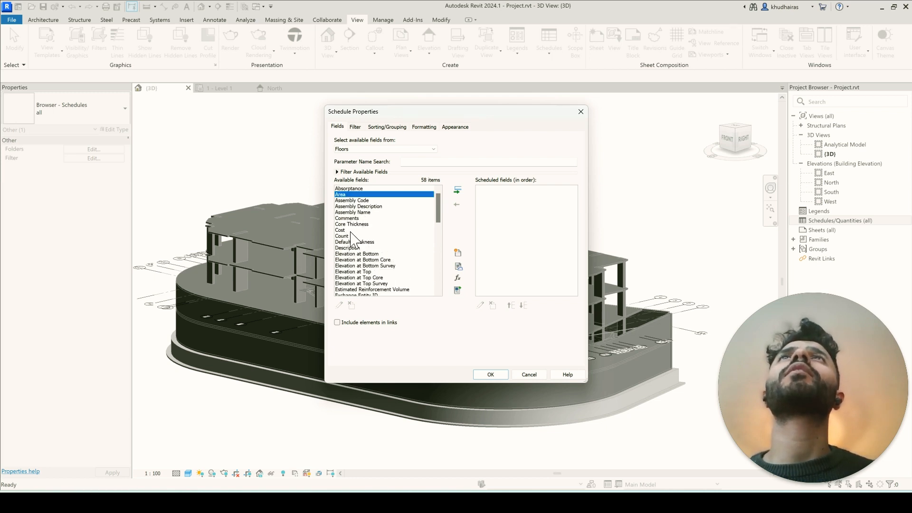
pyautogui.keyDown('ctrl'); pyautogui.click(352, 231); pyautogui.keyUp('ctrl')
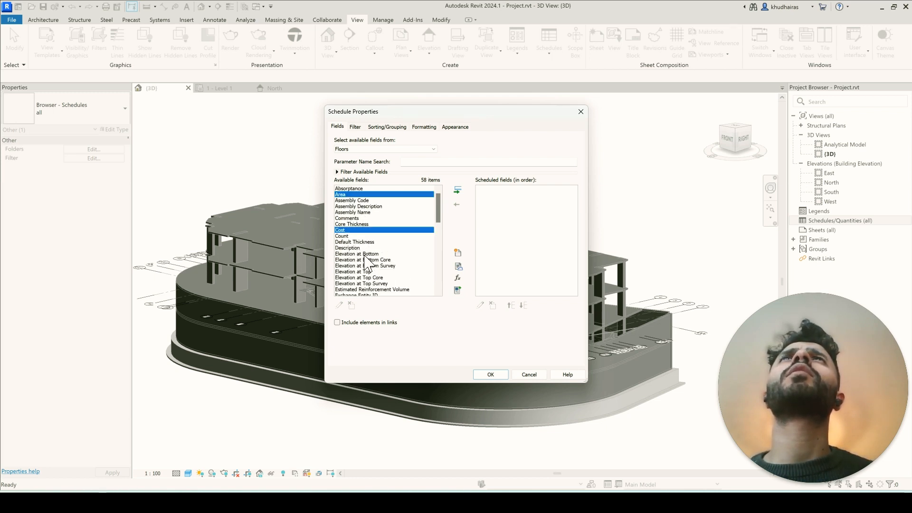
pyautogui.keyDown('ctrl'); pyautogui.click(366, 254); pyautogui.keyUp('ctrl')
pyautogui.keyDown('ctrl'); pyautogui.click(371, 272); pyautogui.keyUp('ctrl')
pyautogui.scroll(-5, 372, 265)
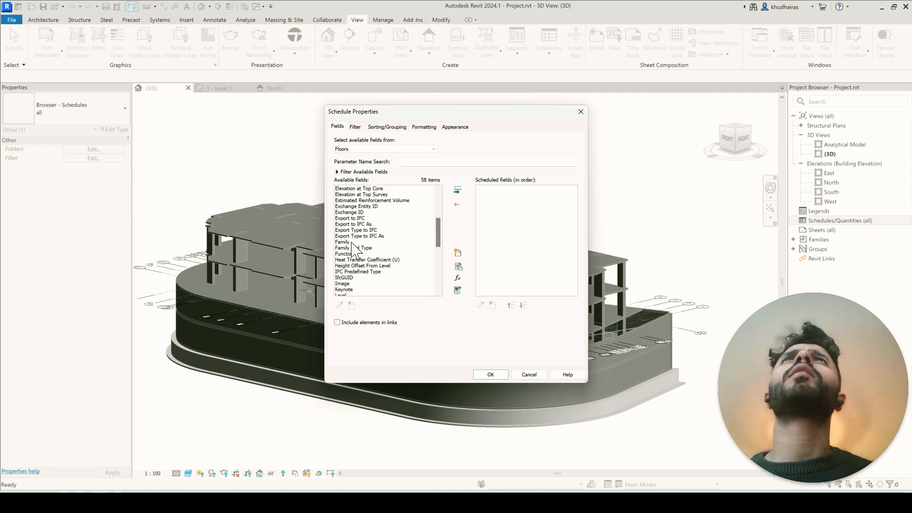
pyautogui.keyDown('ctrl'); pyautogui.click(352, 242); pyautogui.keyUp('ctrl')
pyautogui.keyDown('ctrl'); pyautogui.click(356, 248); pyautogui.keyUp('ctrl')
pyautogui.scroll(-5, 366, 289)
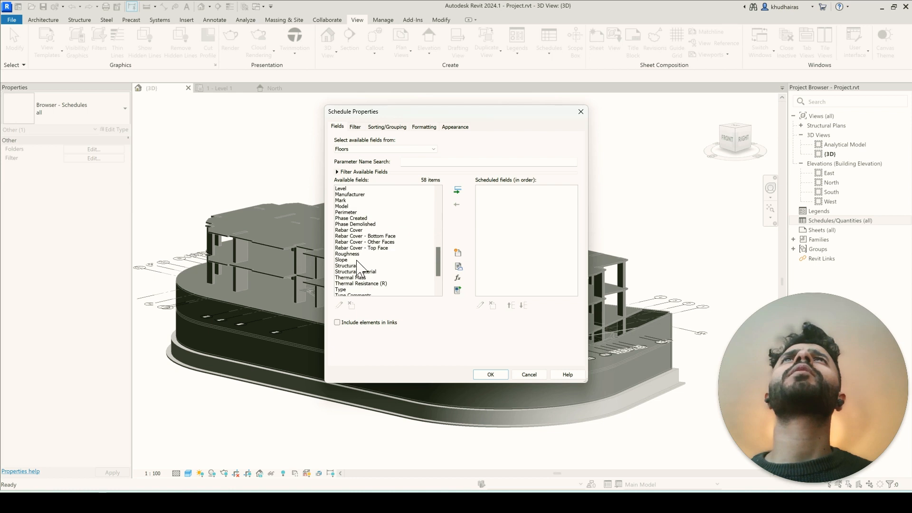
pyautogui.click(355, 290)
pyautogui.scroll(-3, 354, 285)
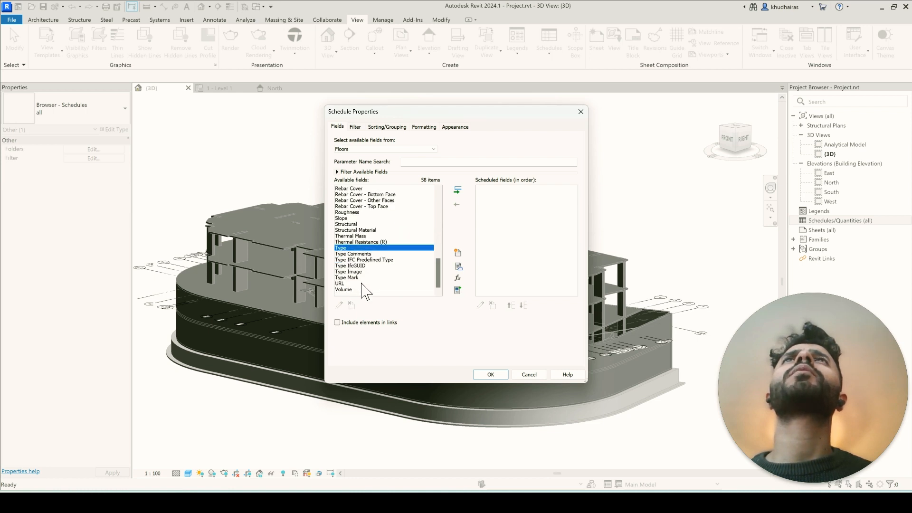
pyautogui.keyDown('ctrl'); pyautogui.click(352, 289); pyautogui.keyUp('ctrl')
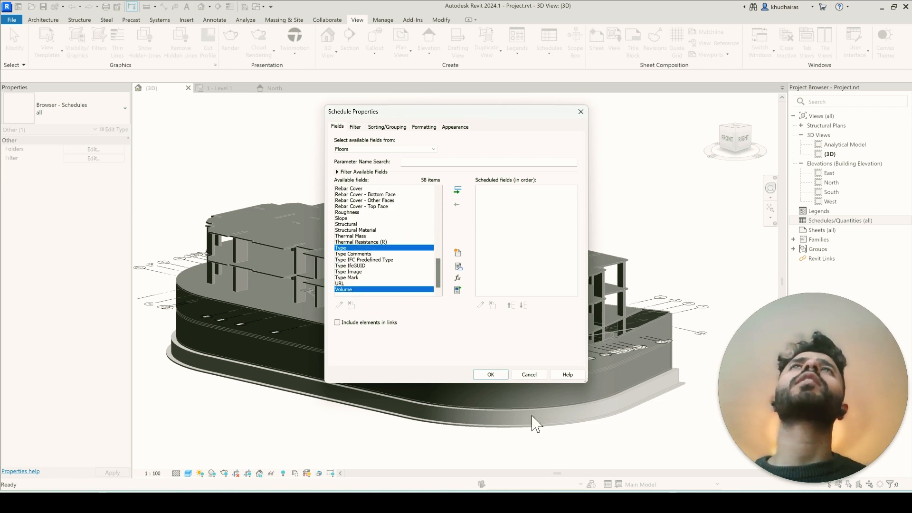
pyautogui.click(462, 192)
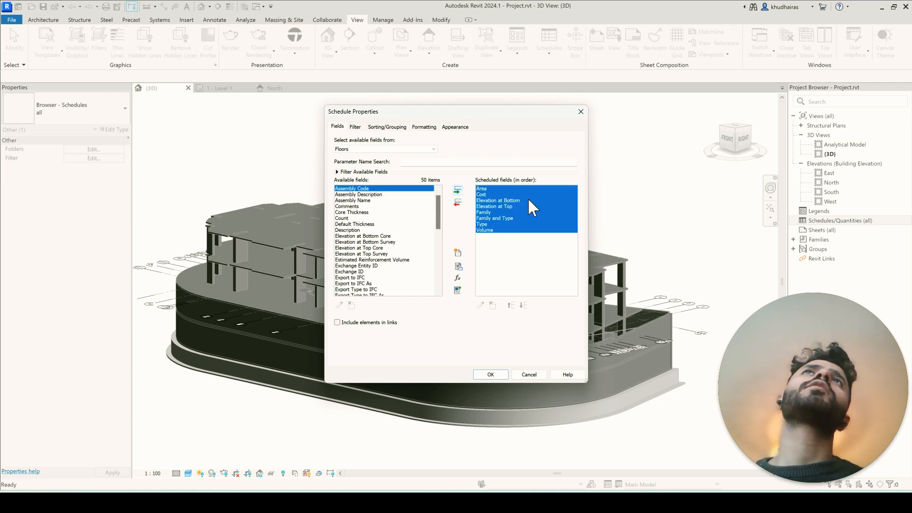
# Move the Family field to the first place in the scheduled fields order
pyautogui.click(511, 285)
pyautogui.click(487, 189)
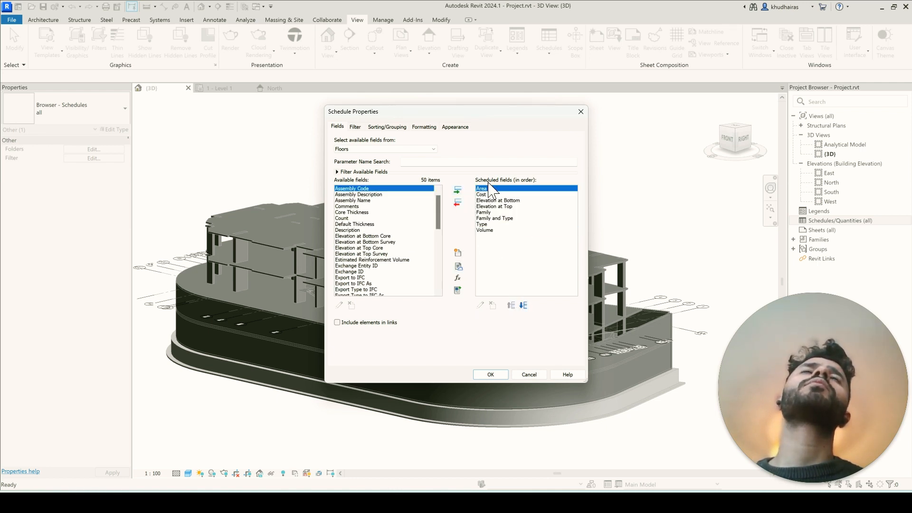
pyautogui.click(495, 212)
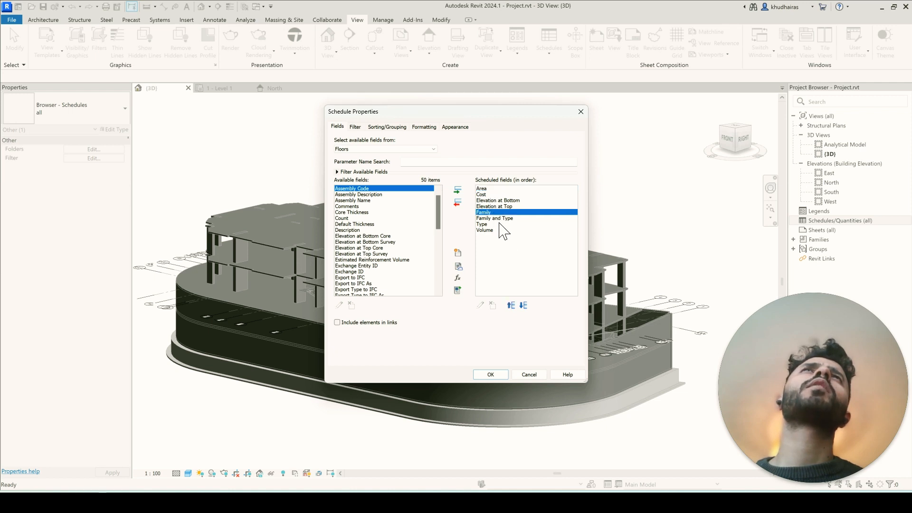
pyautogui.click(513, 306)
pyautogui.click(513, 306)
pyautogui.click(513, 306)
pyautogui.click(513, 306)
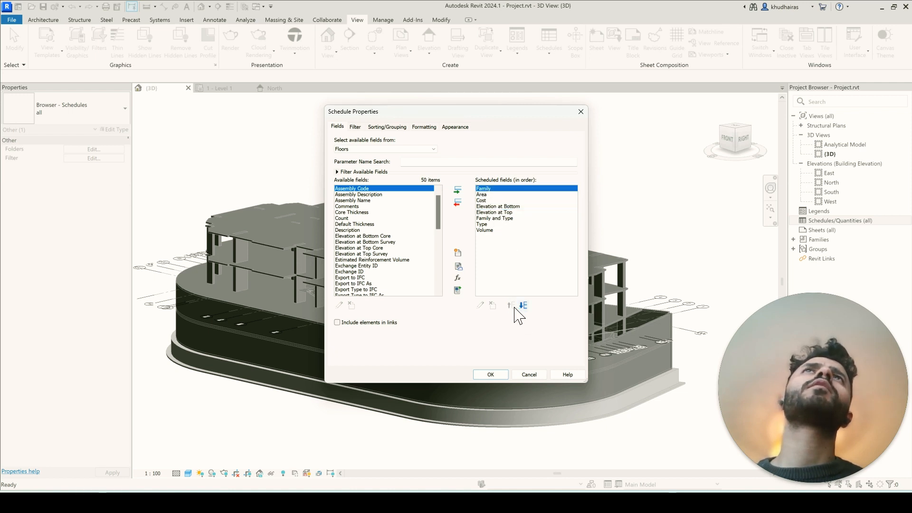
# Move the Family and Type field up so it directly follows Family in the scheduled fields
pyautogui.click(497, 212)
pyautogui.click(497, 219)
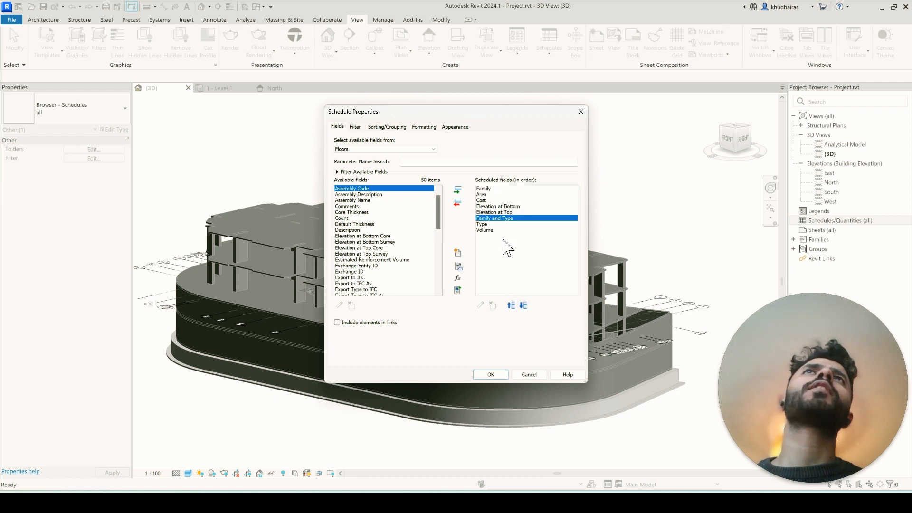
pyautogui.click(511, 305)
pyautogui.click(511, 305)
pyautogui.click(511, 305)
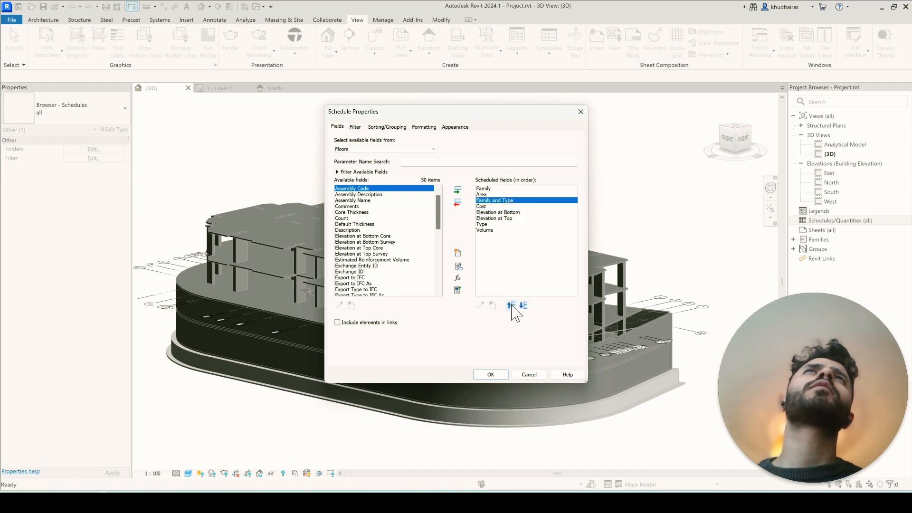
pyautogui.click(511, 306)
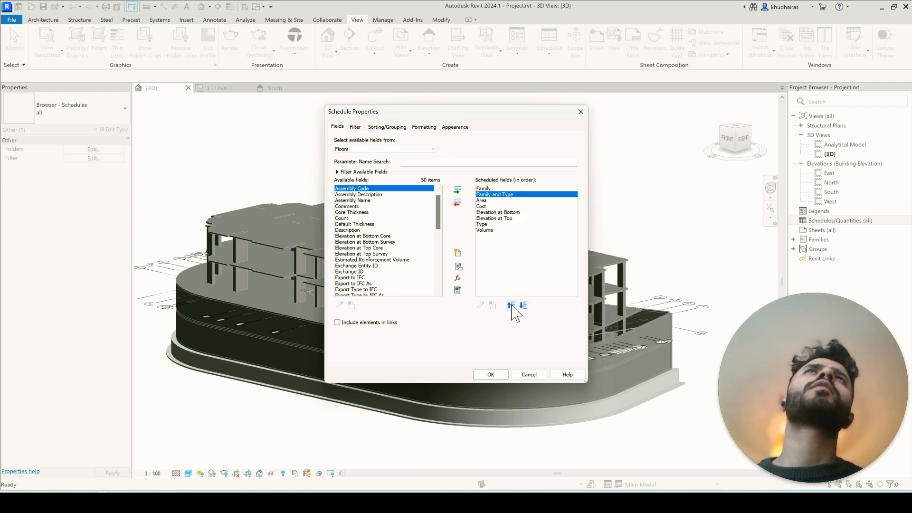
# Move the Volume field up so it directly follows Area in the scheduled fields
pyautogui.click(494, 230)
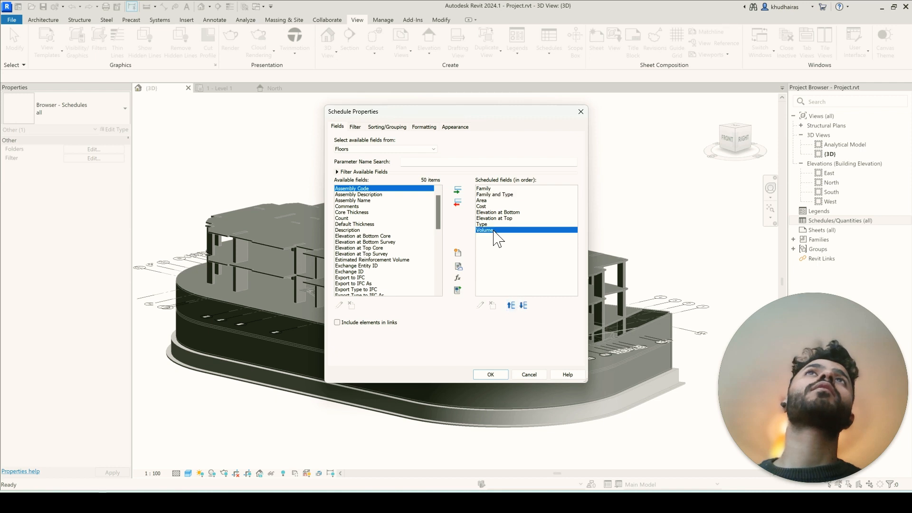
pyautogui.click(514, 307)
pyautogui.click(514, 307)
pyautogui.click(513, 307)
pyautogui.click(511, 306)
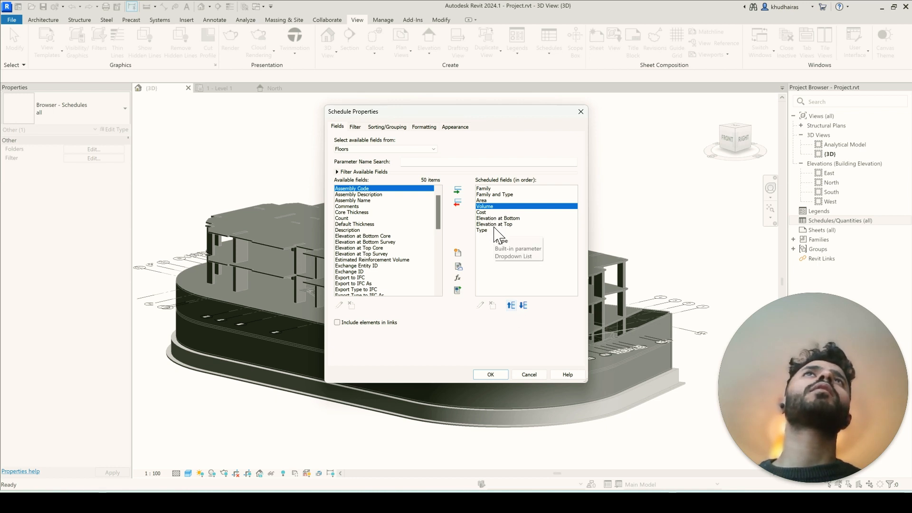
# Move Elevation at Top and Elevation at Bottom up, in that order, so they directly follow Family and Type
pyautogui.click(495, 224)
pyautogui.click(511, 305)
pyautogui.click(512, 305)
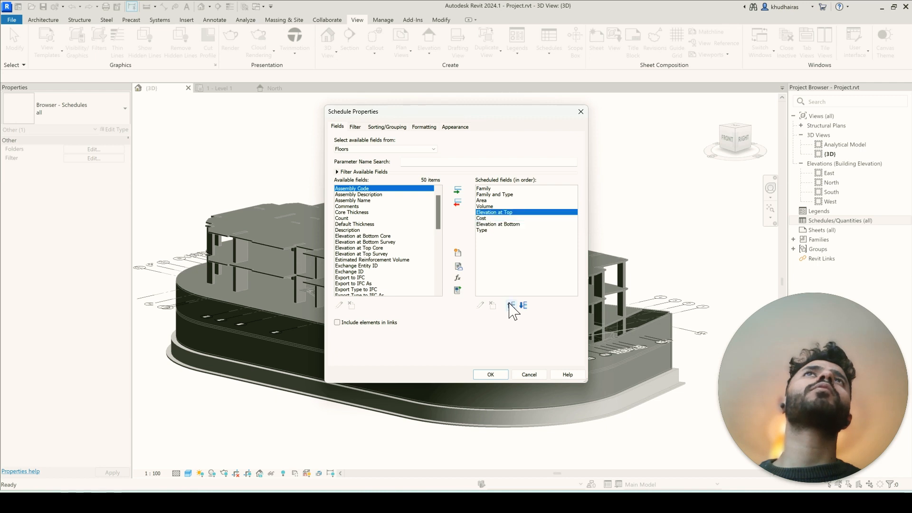
pyautogui.click(511, 306)
pyautogui.click(512, 305)
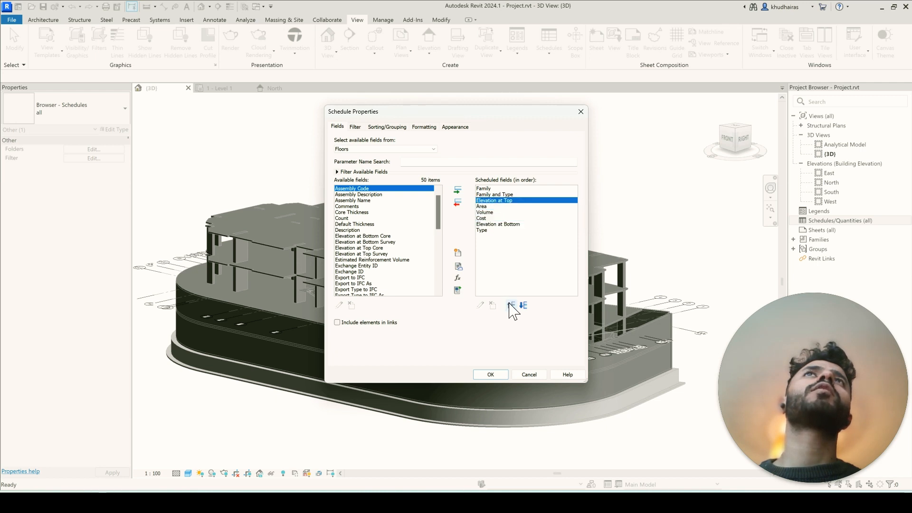
pyautogui.click(498, 224)
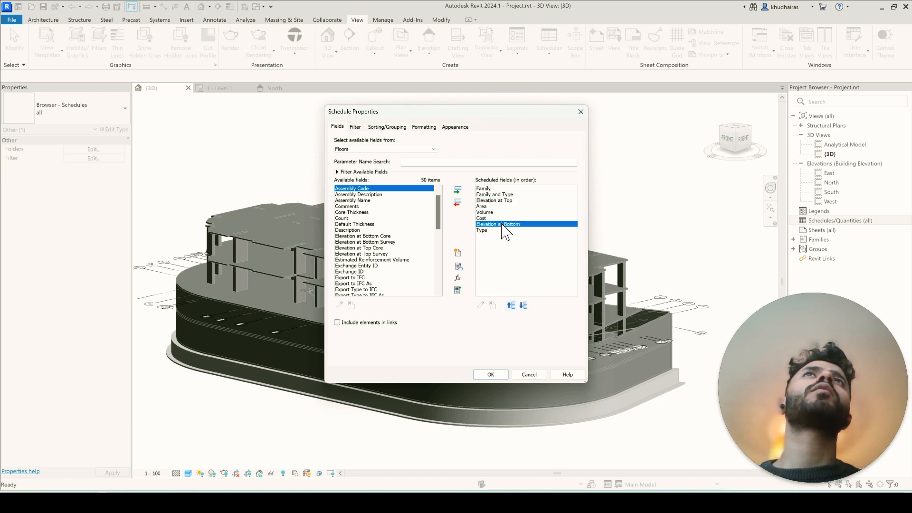
pyautogui.click(514, 305)
pyautogui.click(514, 305)
pyautogui.click(514, 306)
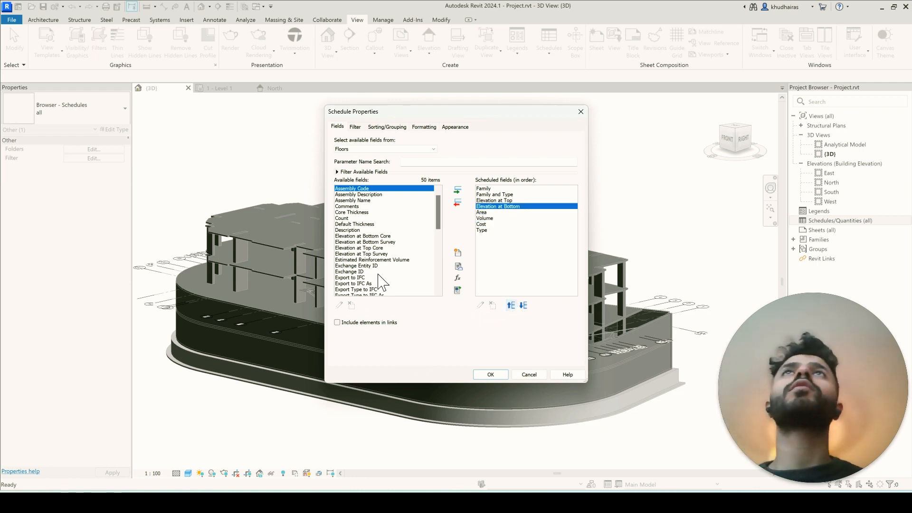
# Search the available parameters for level, add the Level field after Elevation at Bottom, and generate the floor schedule
pyautogui.click(445, 162)
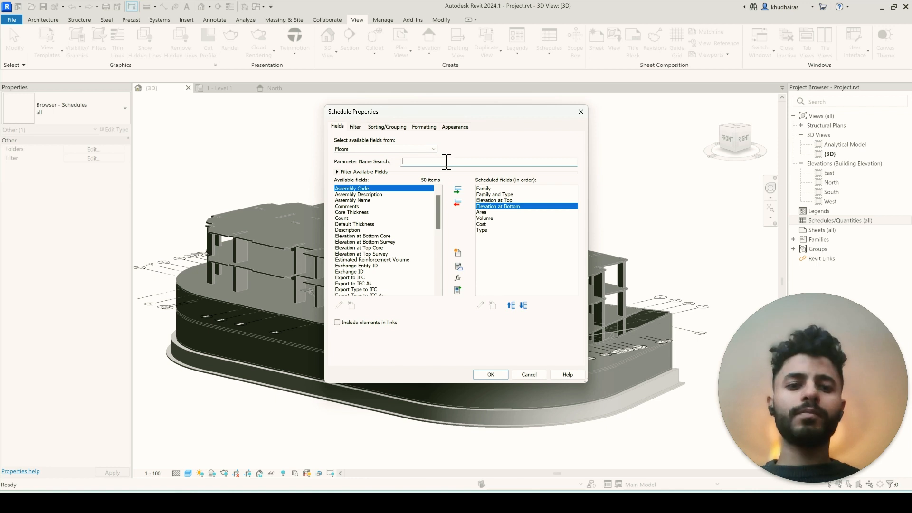
pyautogui.write('level')
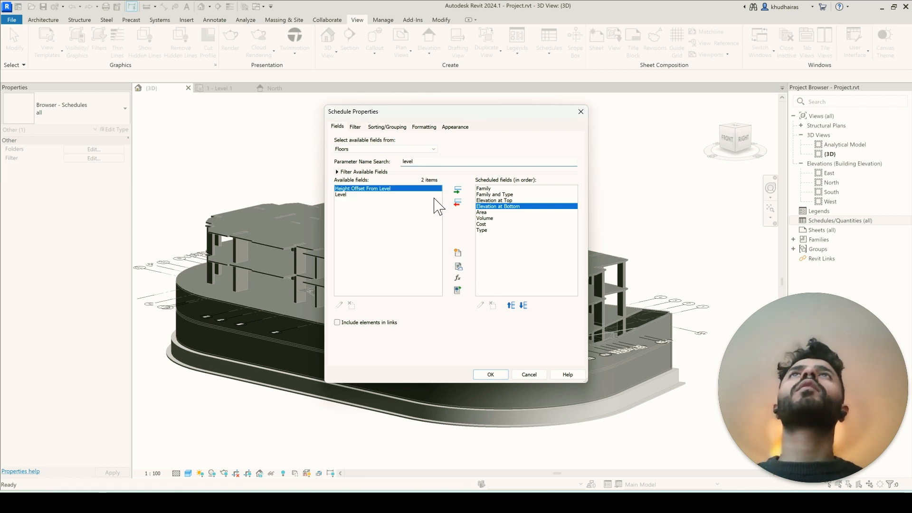
pyautogui.click(435, 195)
pyautogui.click(458, 190)
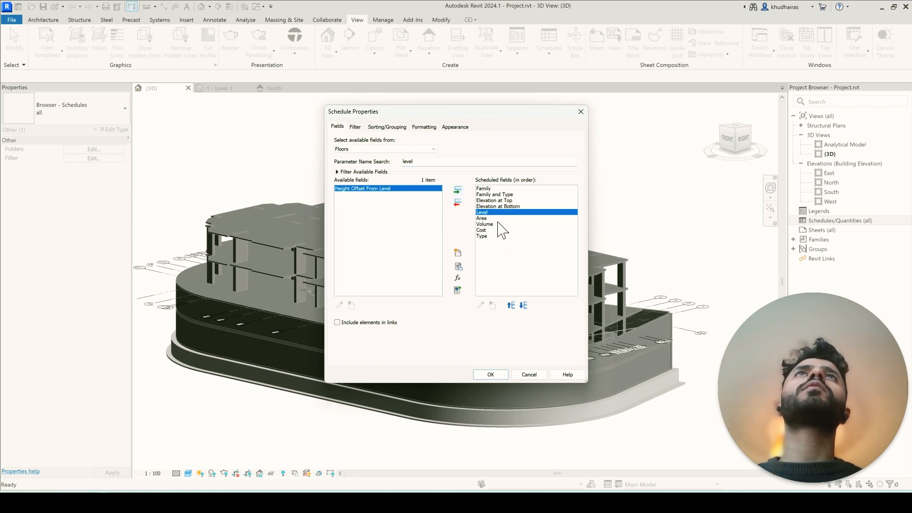
pyautogui.click(497, 375)
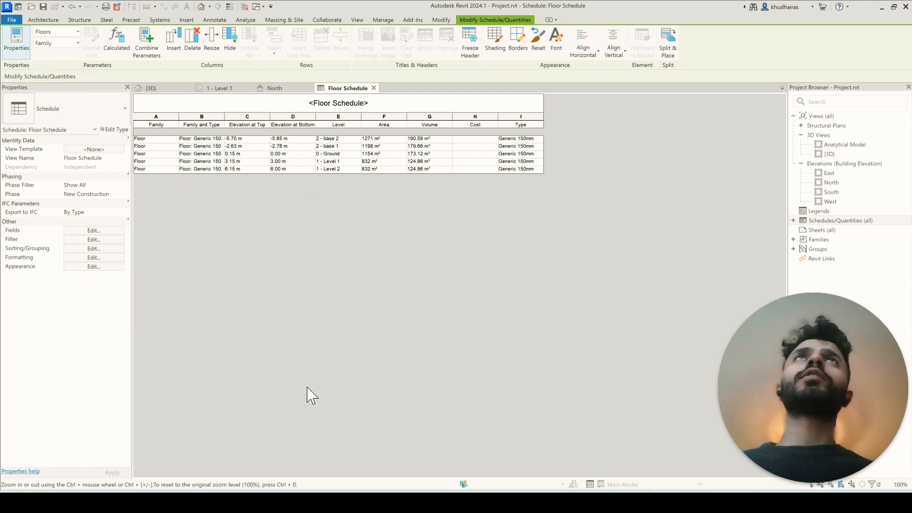
# Delete the Cost column from the Floor Schedule
pyautogui.click(488, 117)
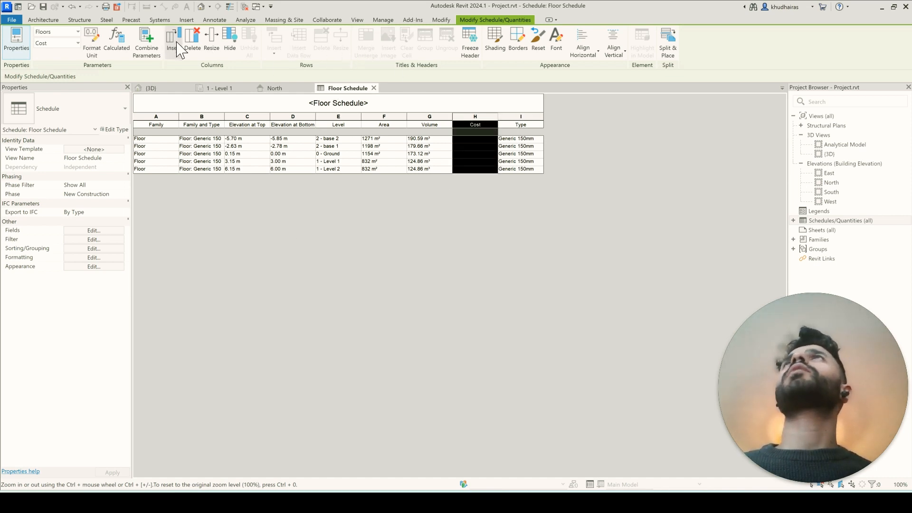
pyautogui.click(193, 38)
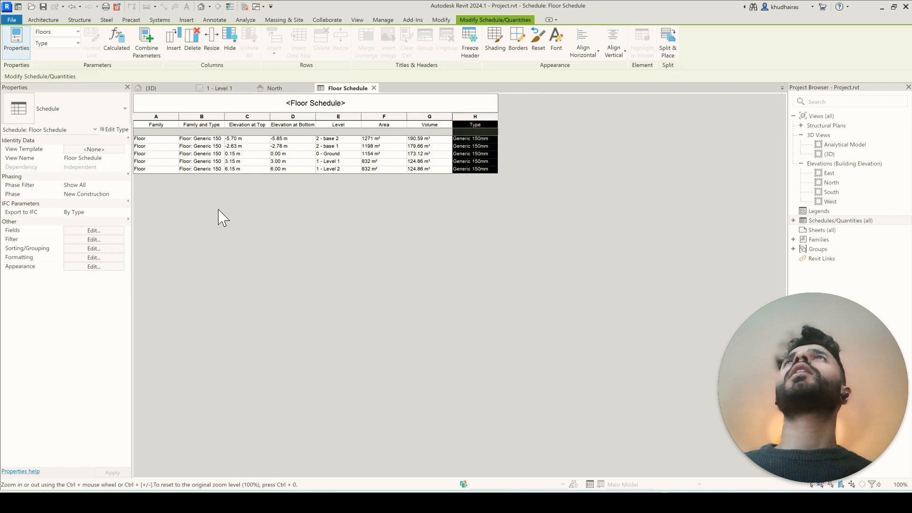
# Open the Floor Schedule's filter settings, check the fields available for filtering, and move the dialog clear of the schedule table
pyautogui.click(105, 230)
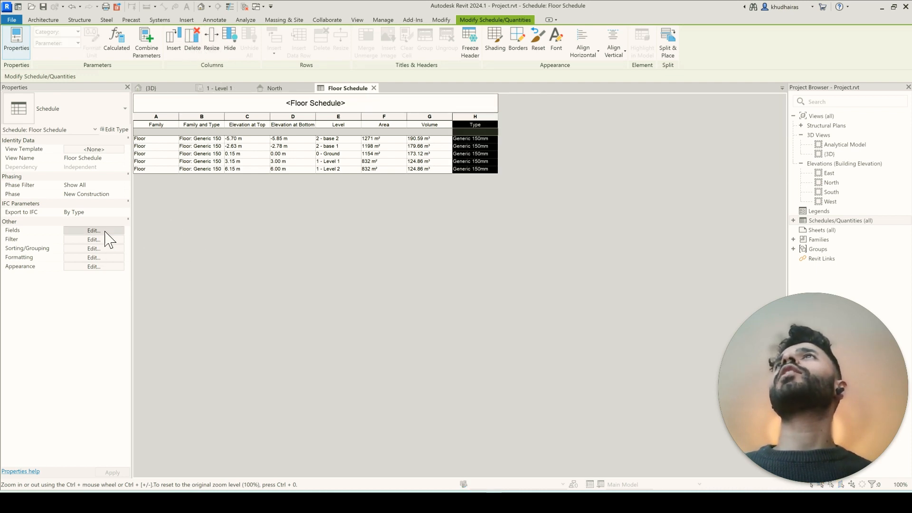
pyautogui.click(92, 231)
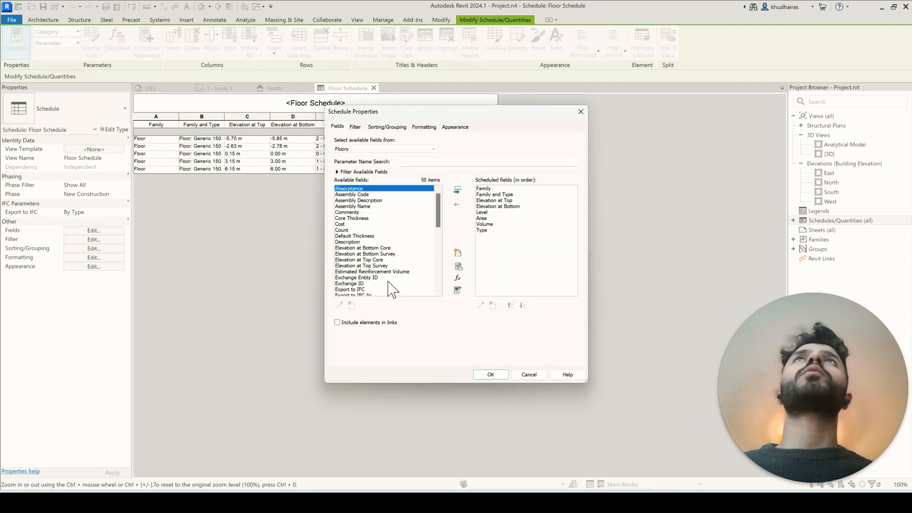
pyautogui.click(340, 128)
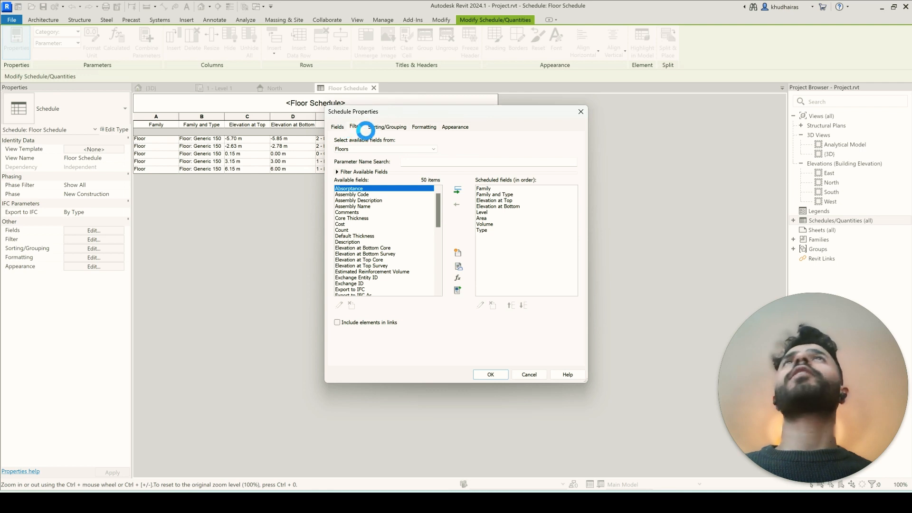
pyautogui.click(396, 135)
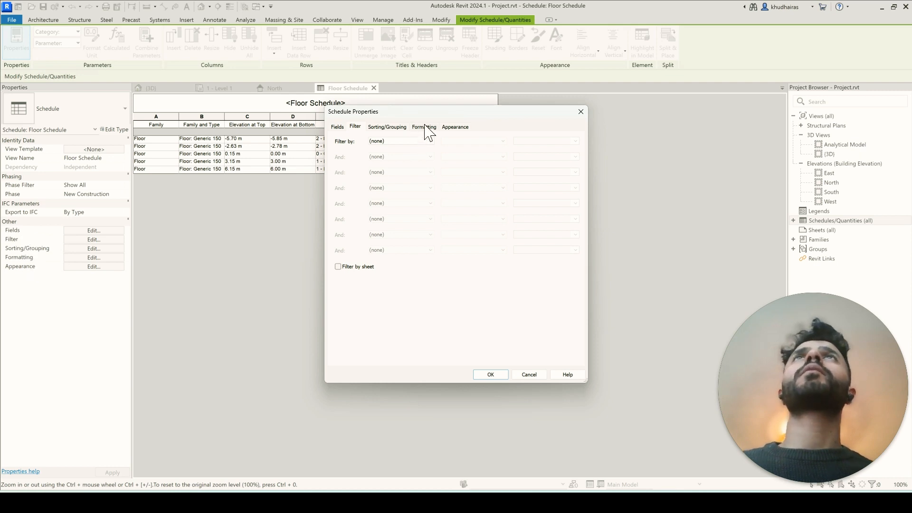
pyautogui.click(358, 128)
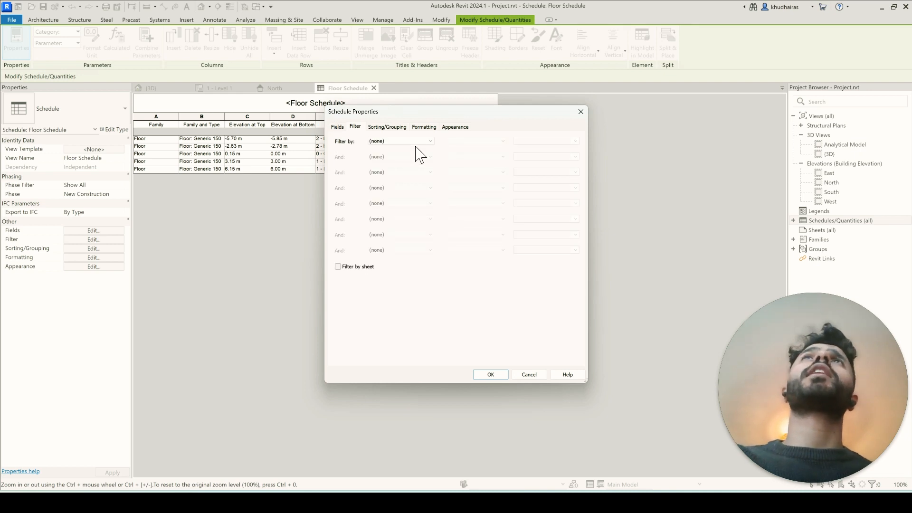
pyautogui.click(404, 141)
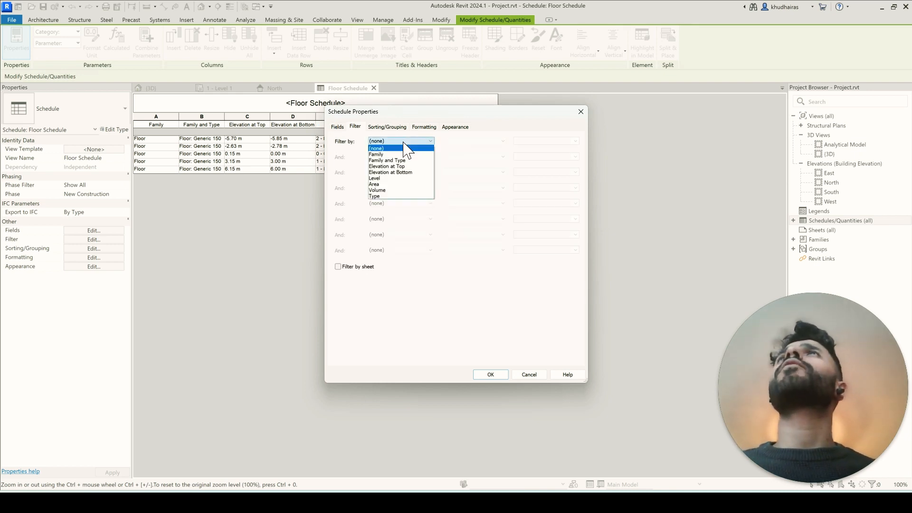
pyautogui.click(416, 112)
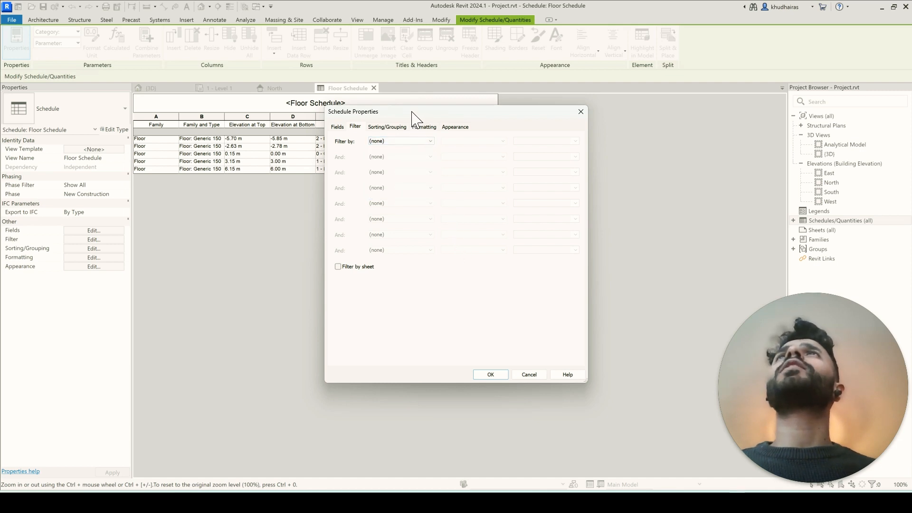
pyautogui.moveTo(412, 114); pyautogui.dragTo(381, 190)
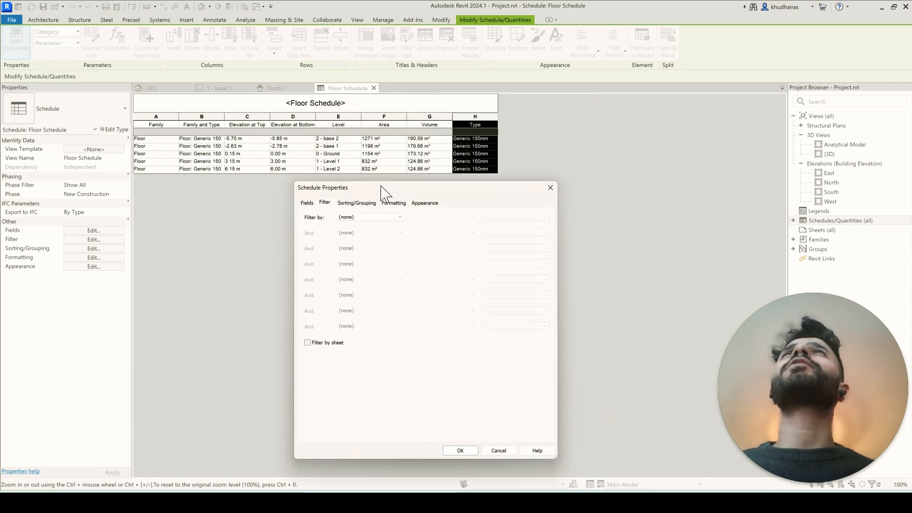
# Filter the Floor Schedule by Level equals 0 - Ground and apply the filter
pyautogui.click(371, 217)
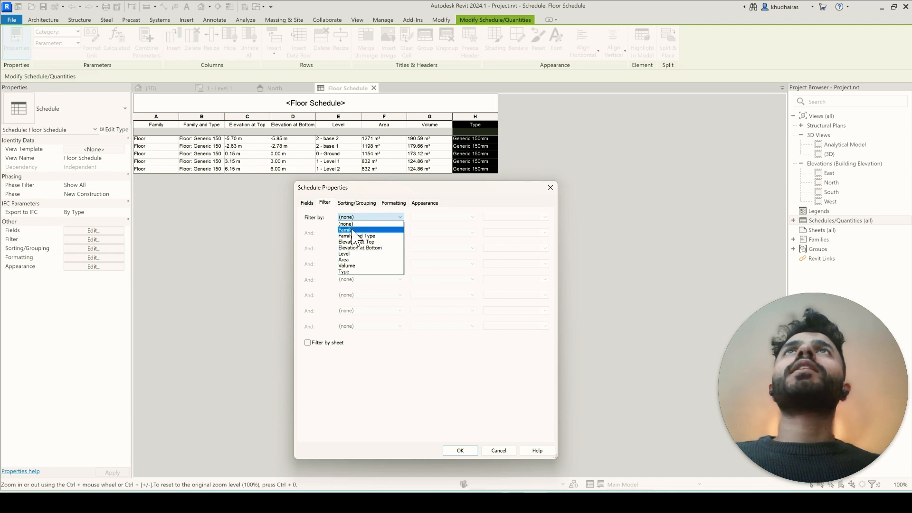
pyautogui.click(360, 254)
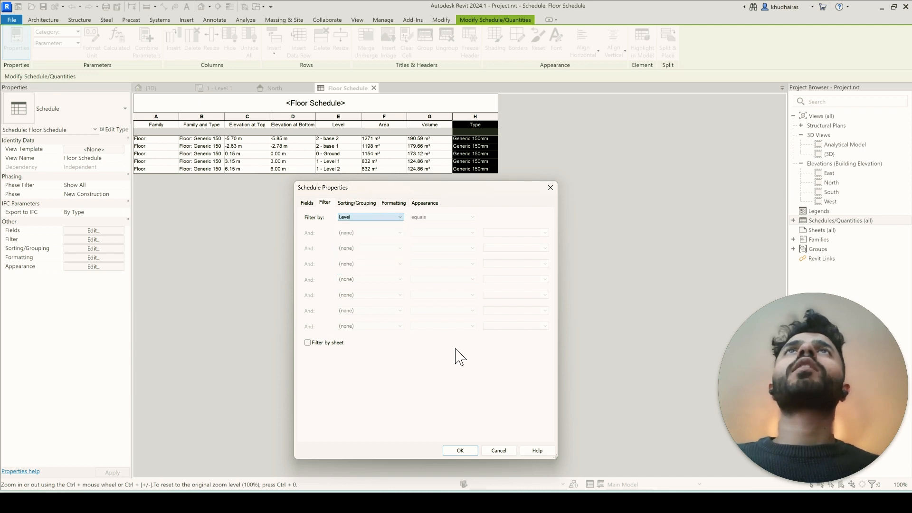
pyautogui.click(462, 218)
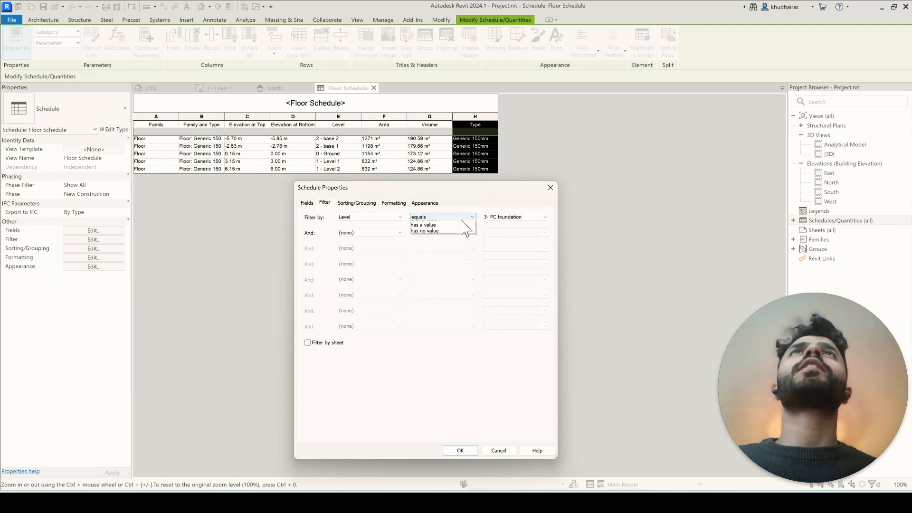
pyautogui.click(463, 227)
pyautogui.click(520, 217)
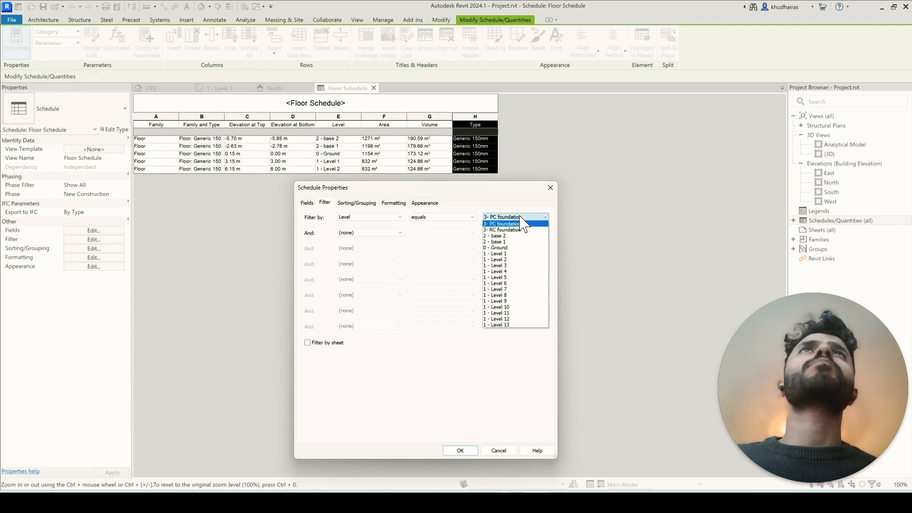
pyautogui.click(517, 247)
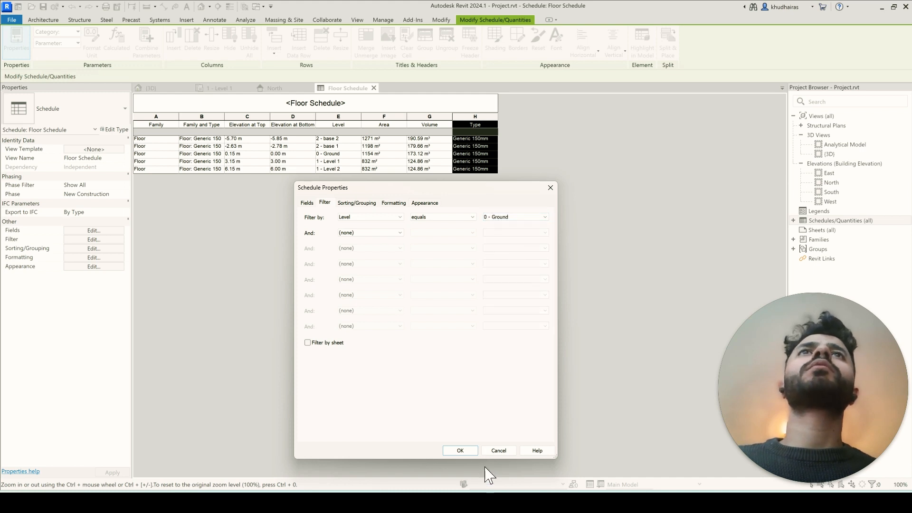
pyautogui.click(460, 450)
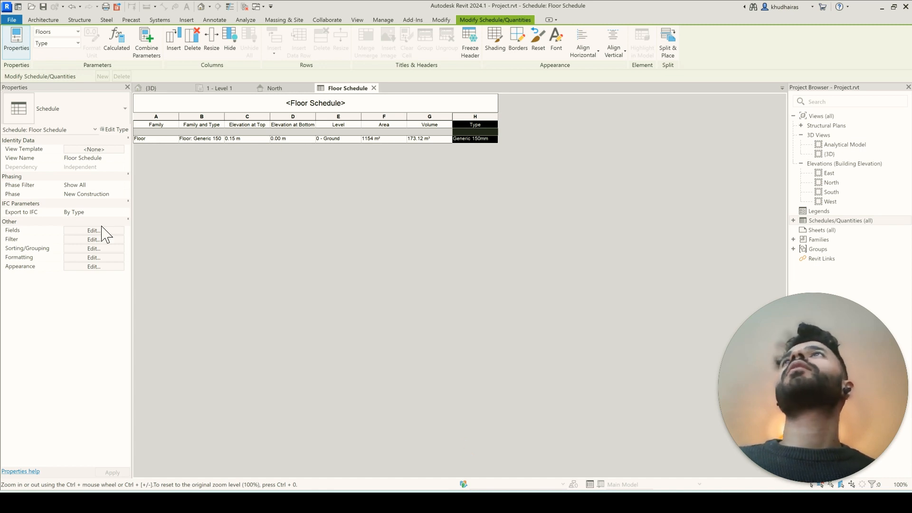
# Review the level choices in the Floor Schedule's filter, change the filter field to Family and Type, and apply it
pyautogui.click(94, 241)
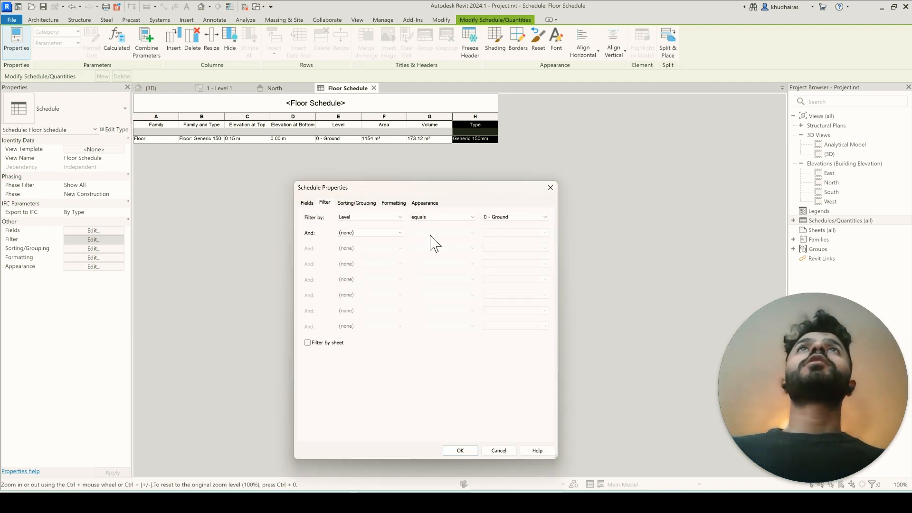
pyautogui.click(499, 217)
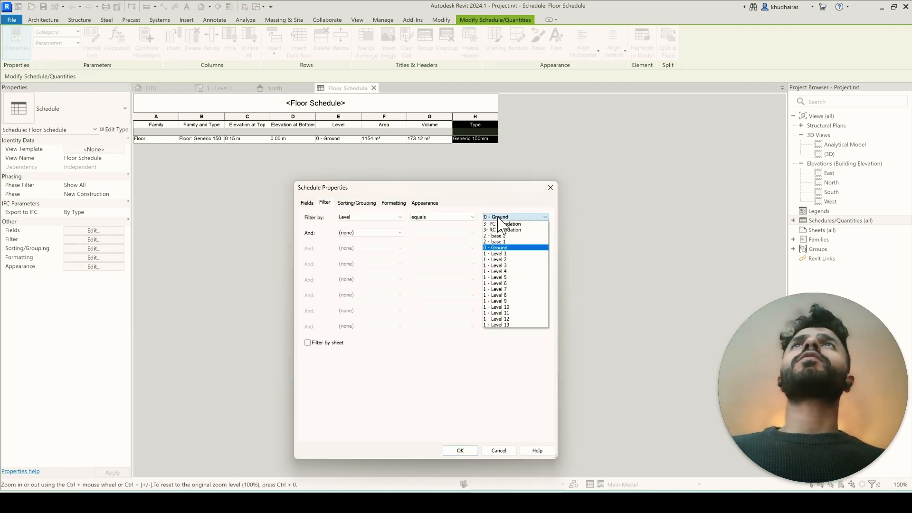
pyautogui.click(498, 219)
pyautogui.click(498, 218)
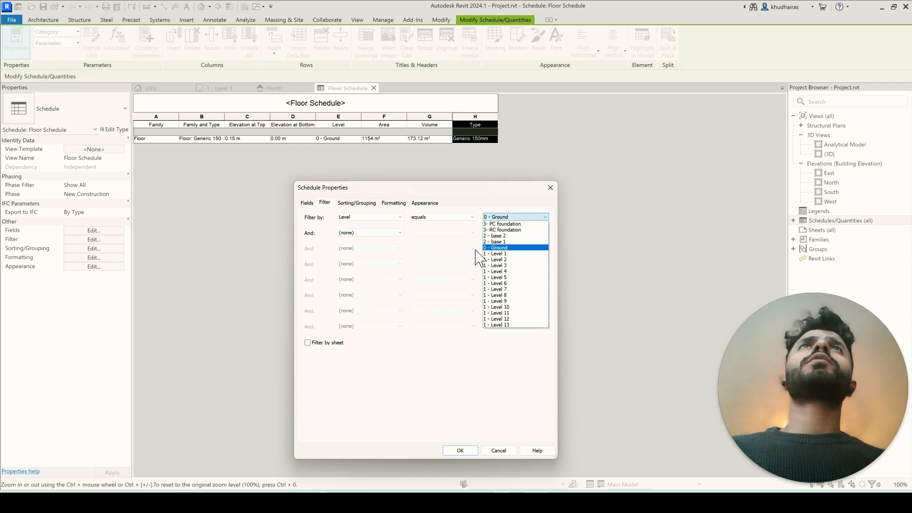
pyautogui.click(451, 257)
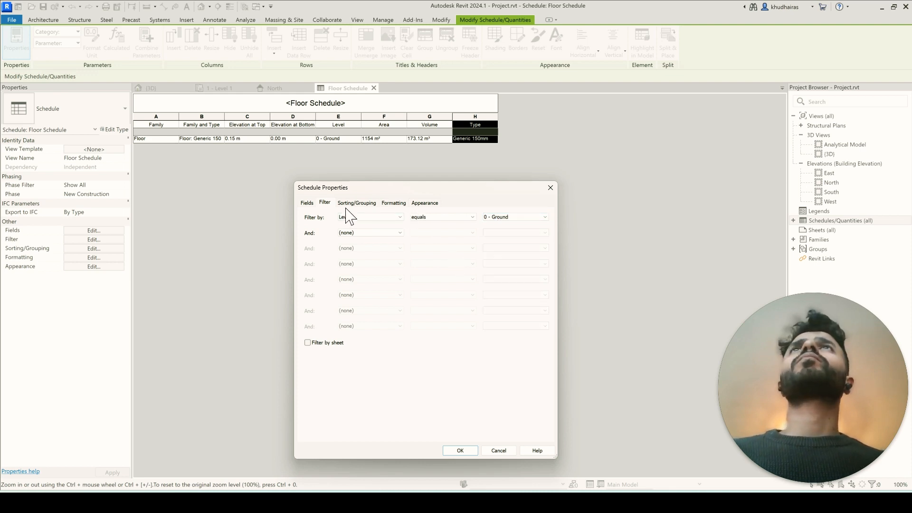
pyautogui.click(391, 217)
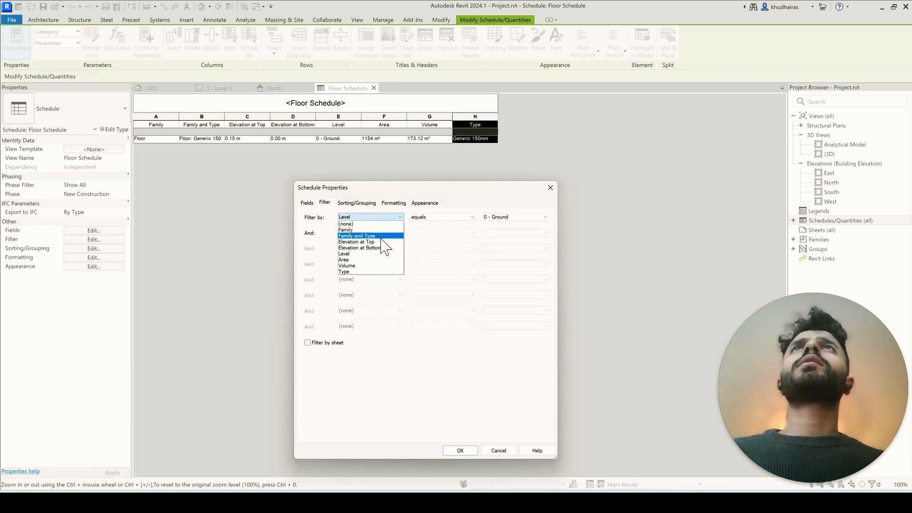
pyautogui.click(379, 236)
pyautogui.click(468, 452)
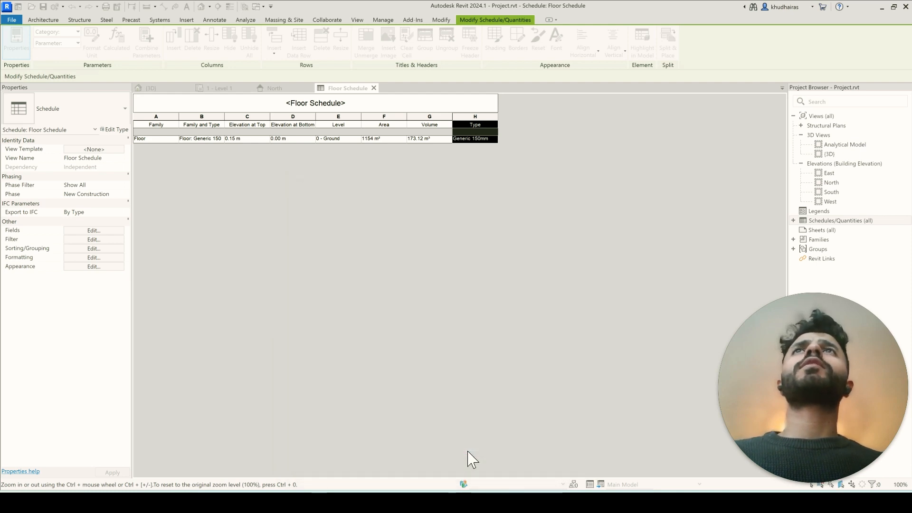
# Look over the Floor Schedule's sort fields, then clear its filter by setting it to (none) and apply the change
pyautogui.click(91, 248)
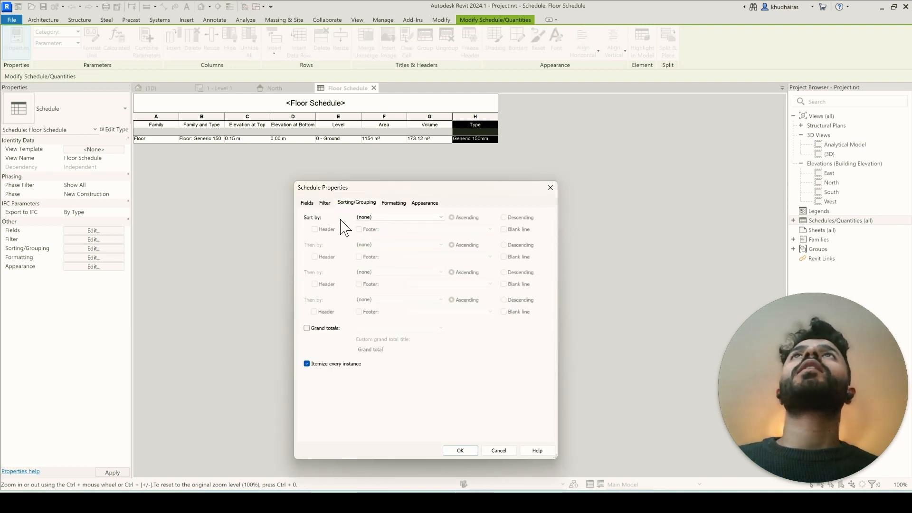
pyautogui.click(398, 219)
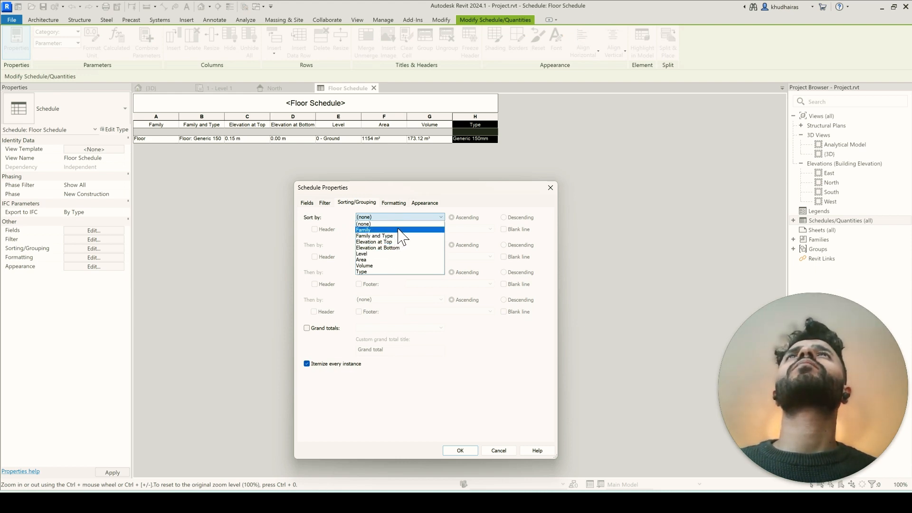
pyautogui.click(327, 203)
pyautogui.click(325, 203)
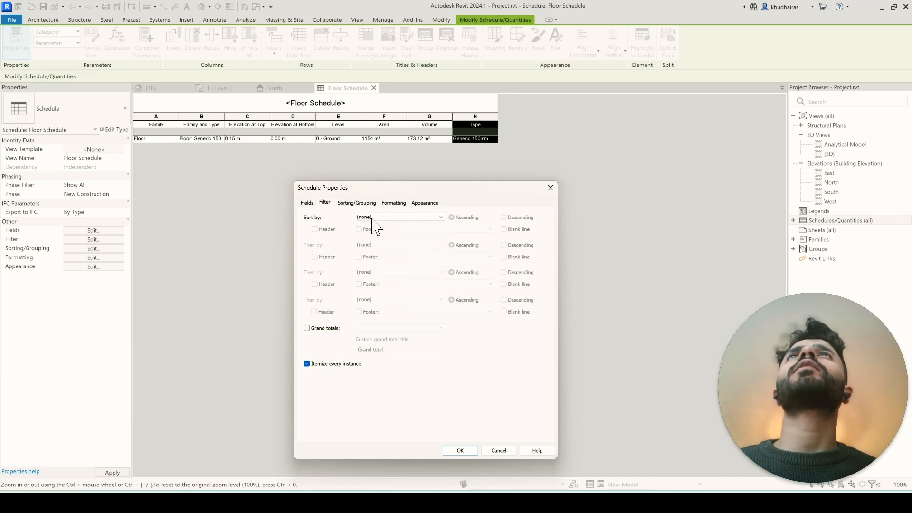
pyautogui.click(316, 202)
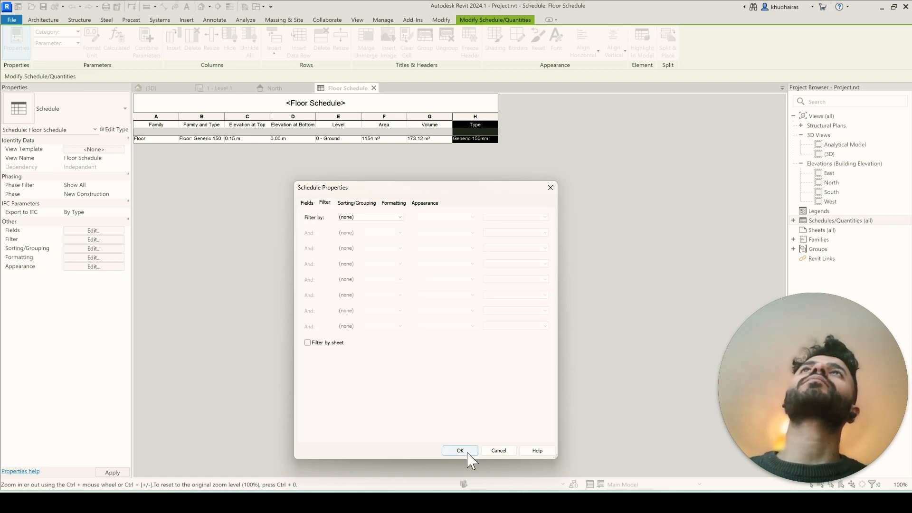
pyautogui.click(462, 450)
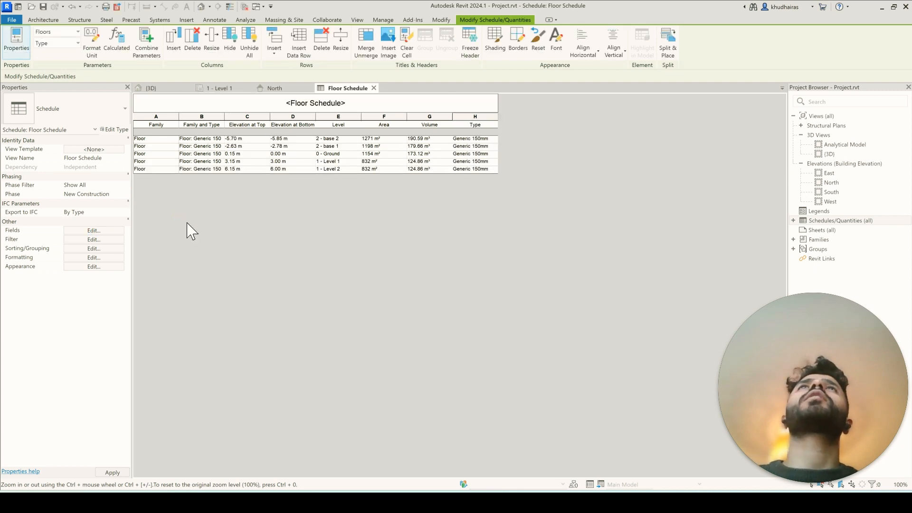
# Sort the Floor Schedule by Level ascending with a header, a blank line and a Title, count, and totals footer
pyautogui.click(102, 249)
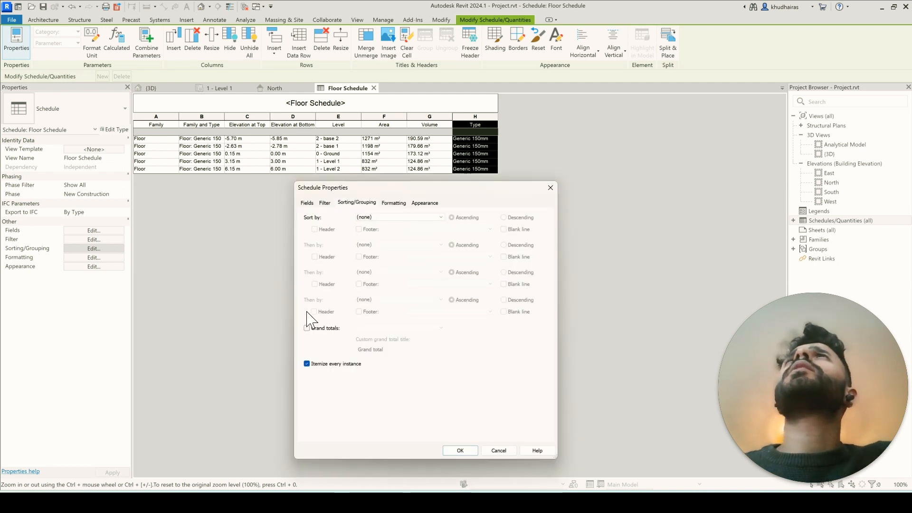
pyautogui.click(307, 312)
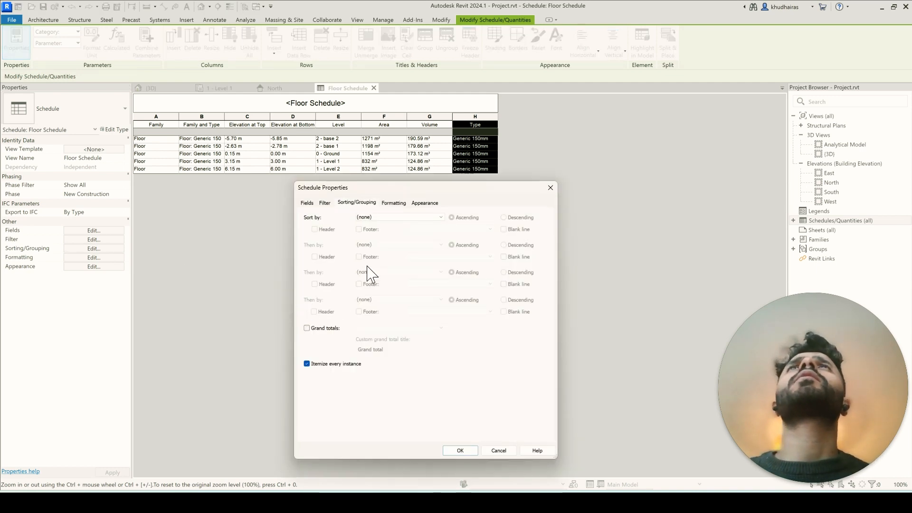
pyautogui.click(411, 218)
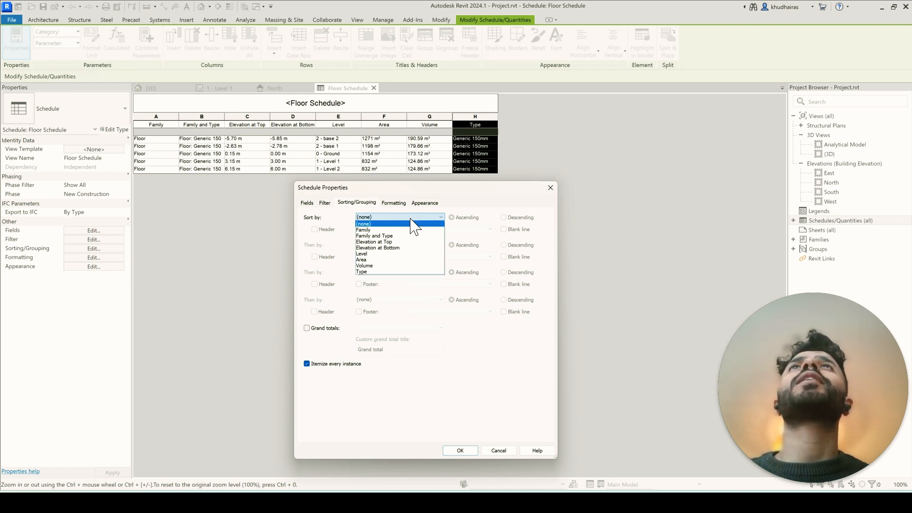
pyautogui.click(393, 254)
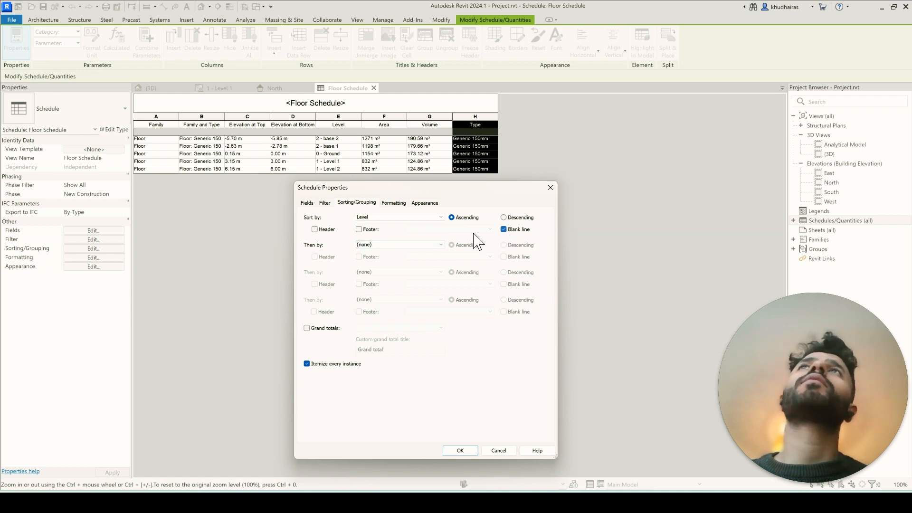
pyautogui.click(359, 229)
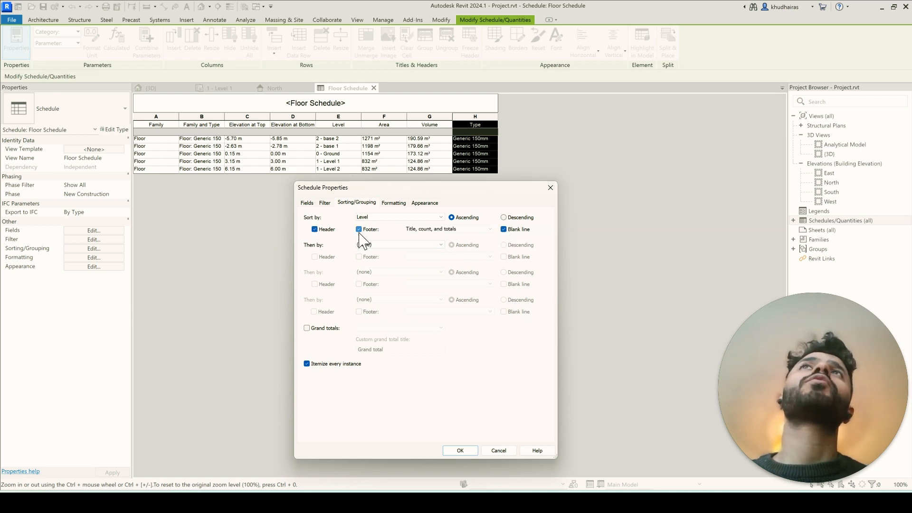
pyautogui.click(449, 229)
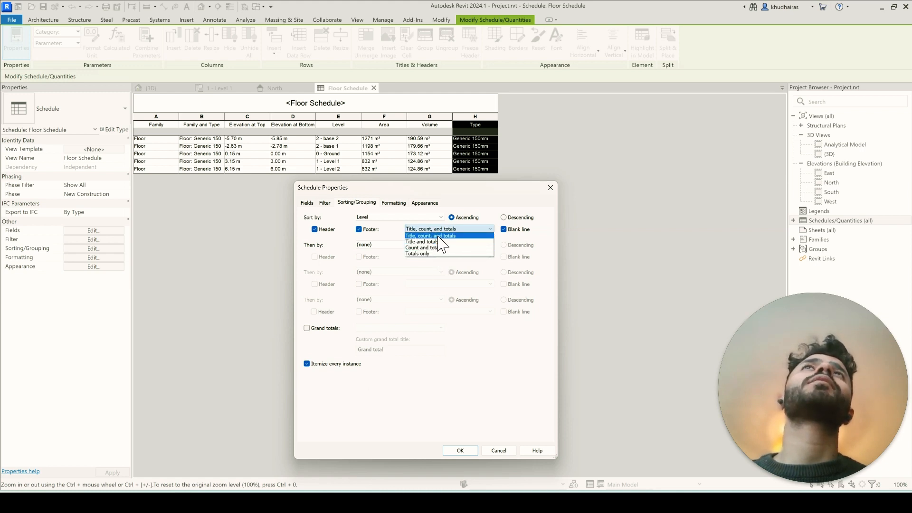
pyautogui.click(448, 236)
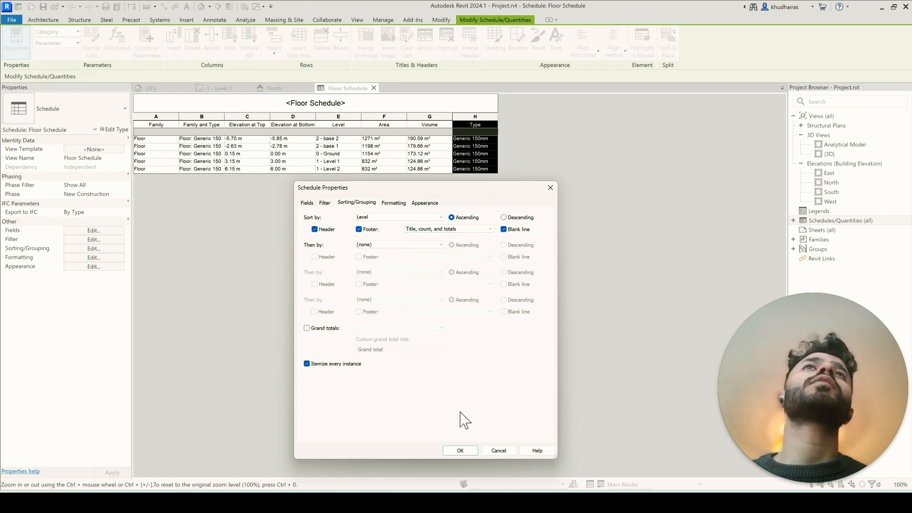
pyautogui.click(460, 450)
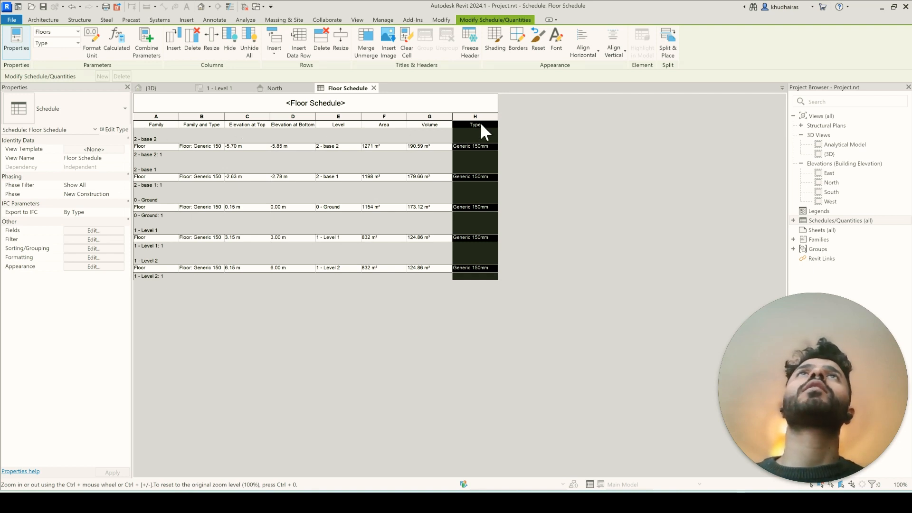
# Remove the footer from the Floor Schedule's level groups and apply the change
pyautogui.click(151, 141)
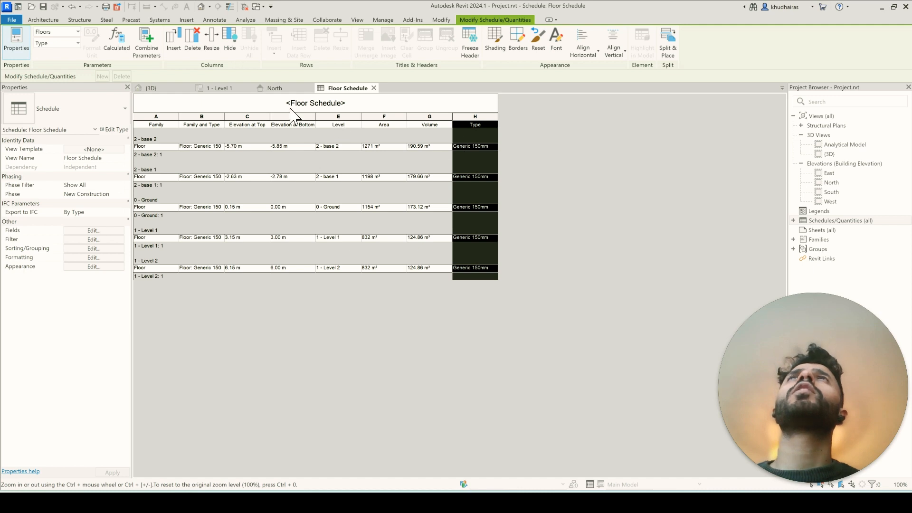
pyautogui.click(95, 248)
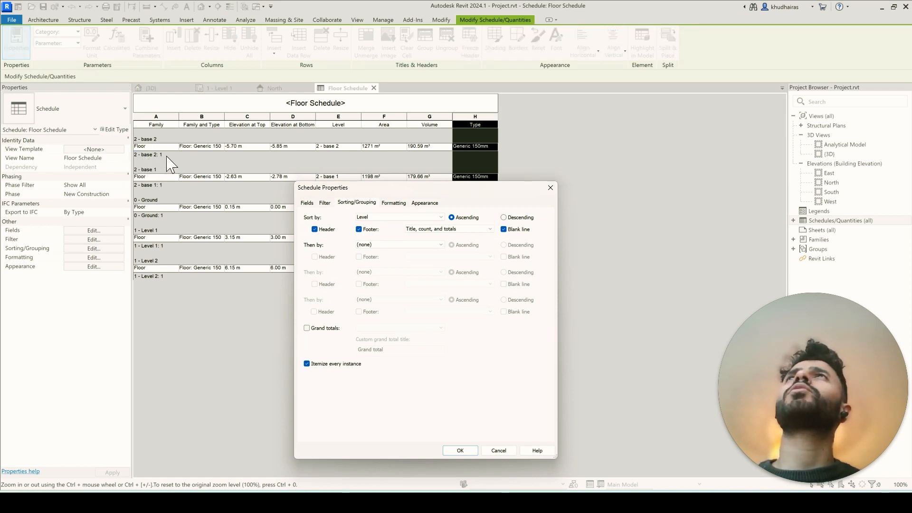
pyautogui.click(359, 230)
pyautogui.click(460, 451)
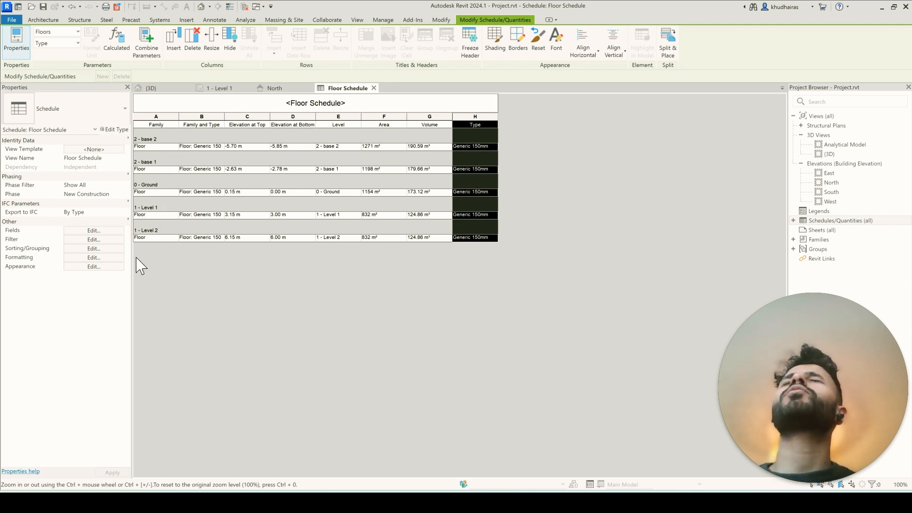
# Enable grand totals in the Floor Schedule with Title, count, and totals and the custom title Total Info, and apply
pyautogui.click(94, 249)
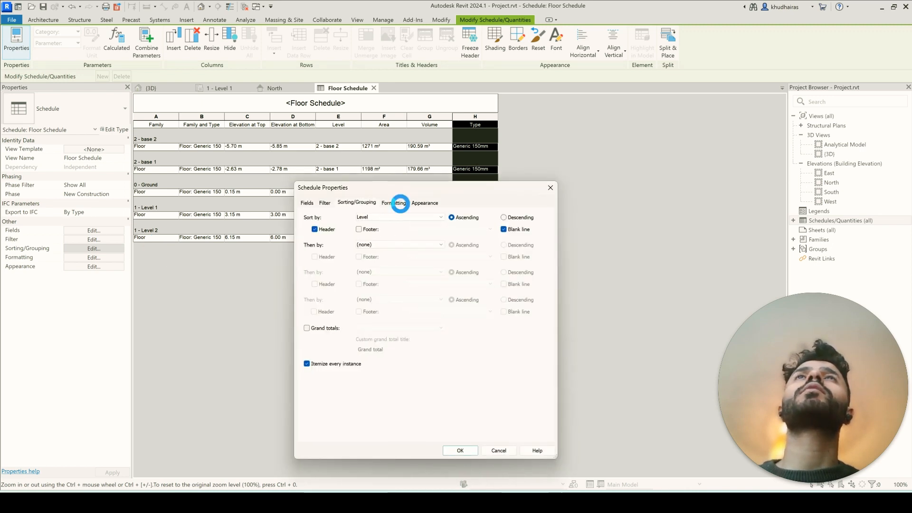
pyautogui.click(401, 203)
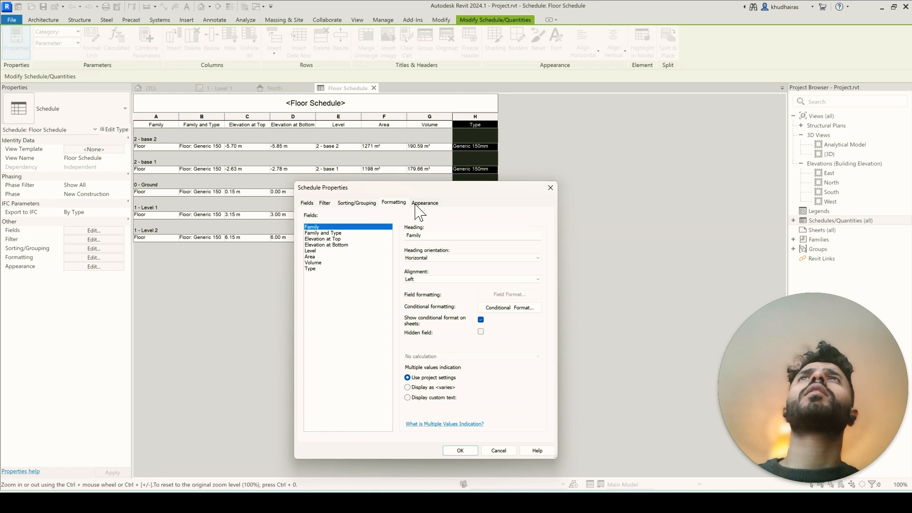
pyautogui.click(368, 202)
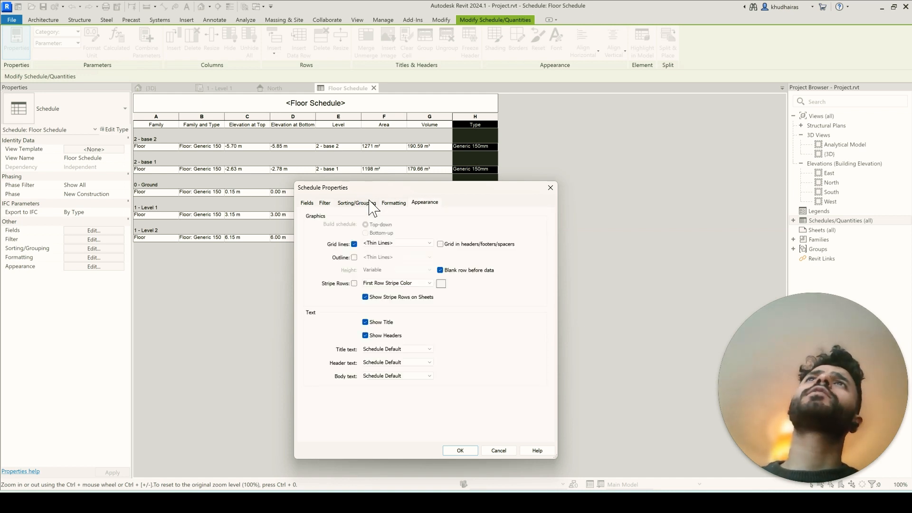
pyautogui.click(370, 202)
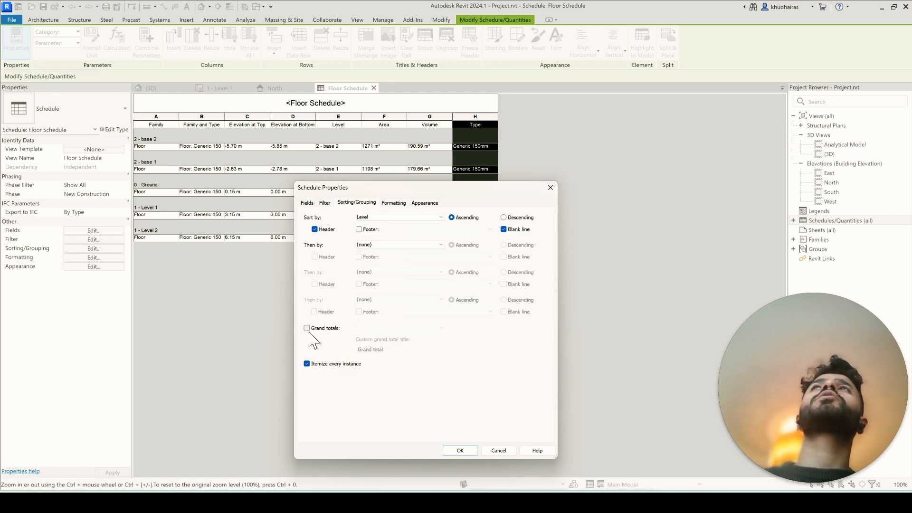
pyautogui.moveTo(361, 186); pyautogui.dragTo(582, 159)
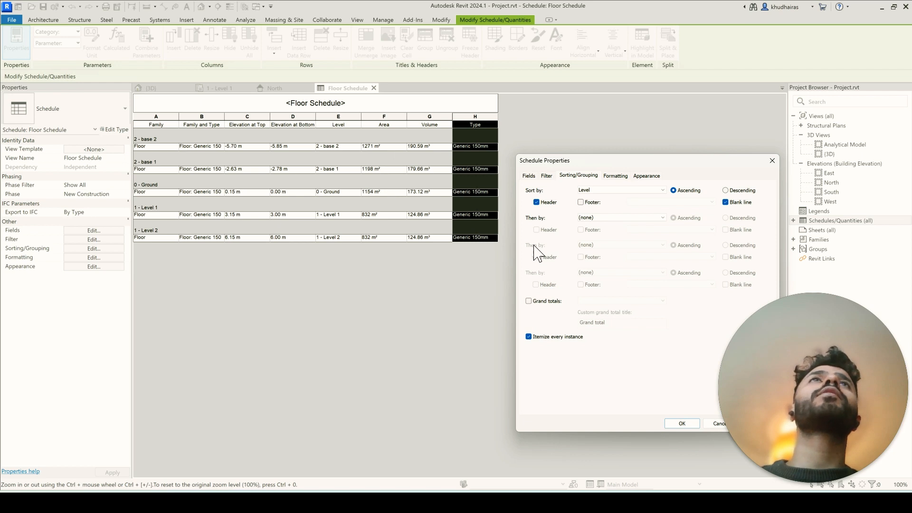
pyautogui.click(529, 301)
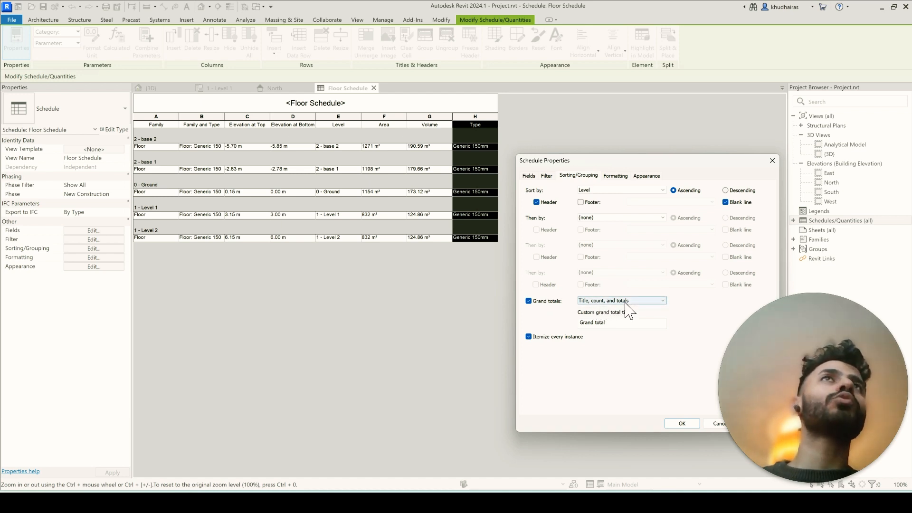
pyautogui.moveTo(604, 322); pyautogui.dragTo(543, 317)
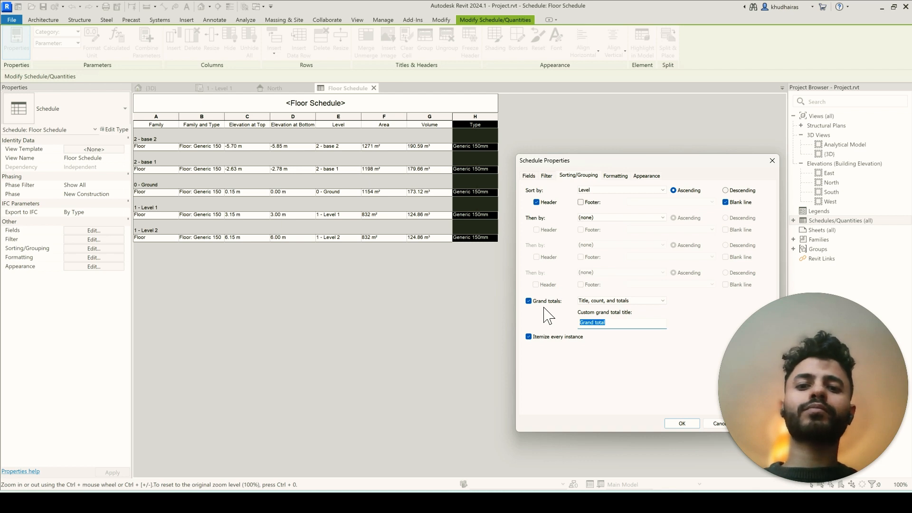
pyautogui.write('Total Info')
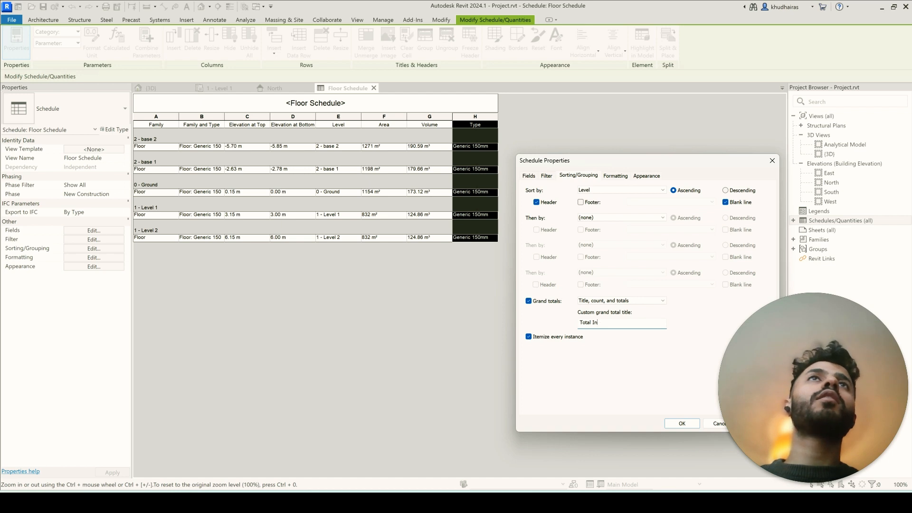
pyautogui.click(682, 423)
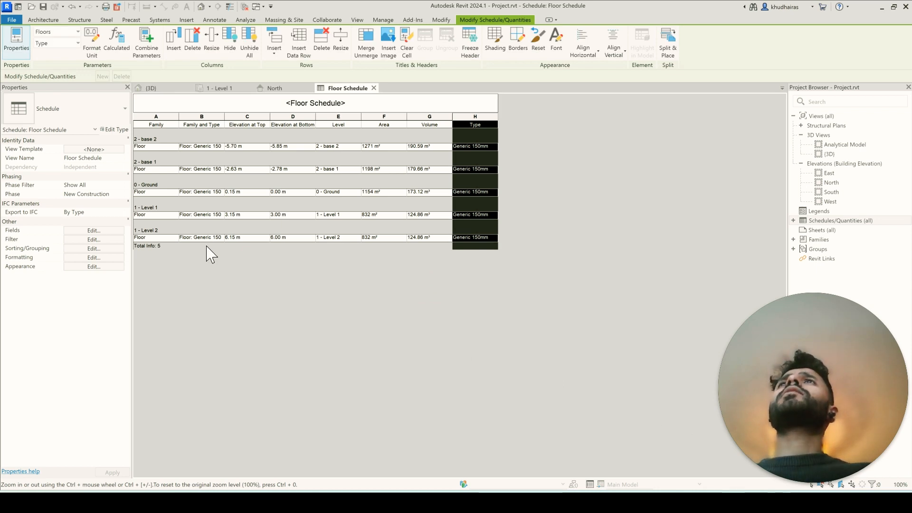
# Set the Floor Schedule's grand totals option to Title and totals
pyautogui.click(154, 240)
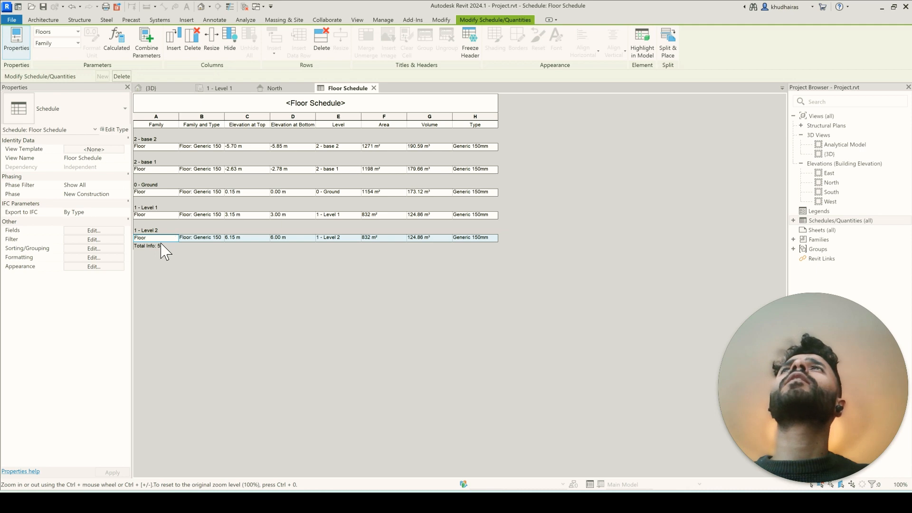
pyautogui.click(109, 247)
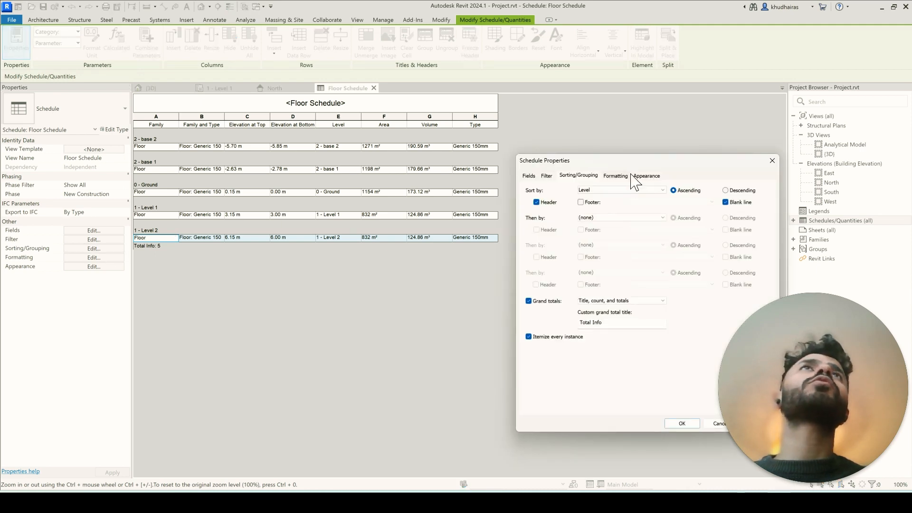
pyautogui.moveTo(581, 168); pyautogui.dragTo(498, 162)
pyautogui.click(575, 299)
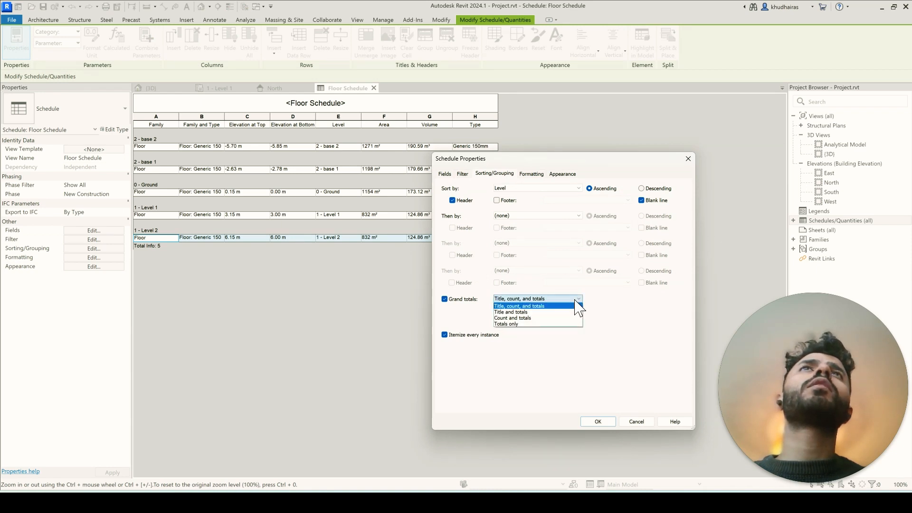
pyautogui.click(550, 311)
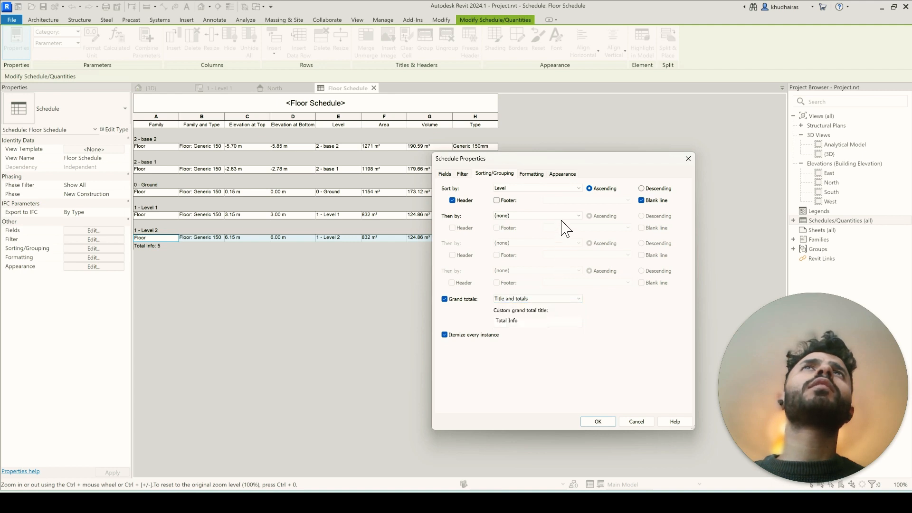
pyautogui.click(571, 189)
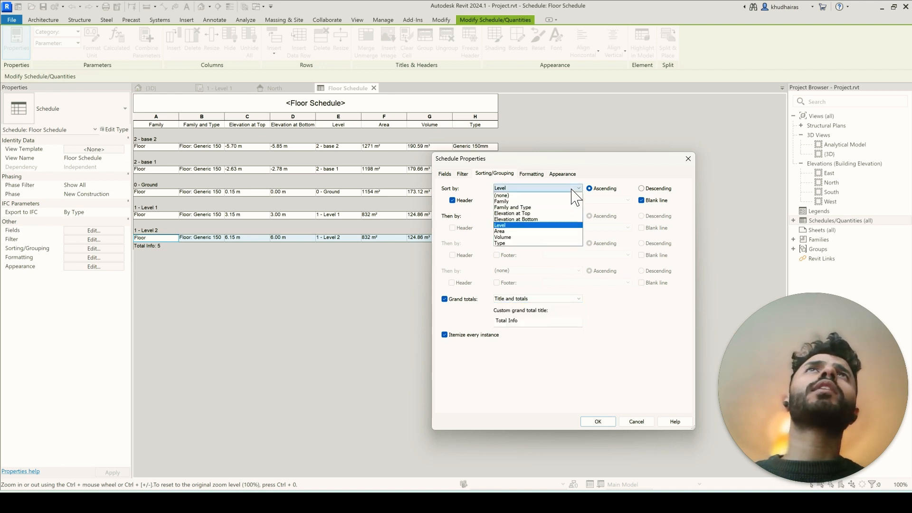
pyautogui.click(532, 236)
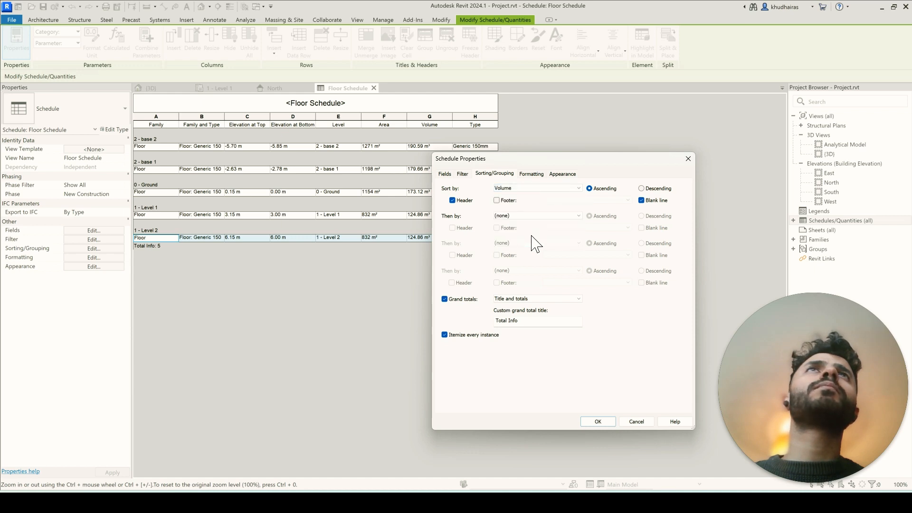
pyautogui.click(536, 217)
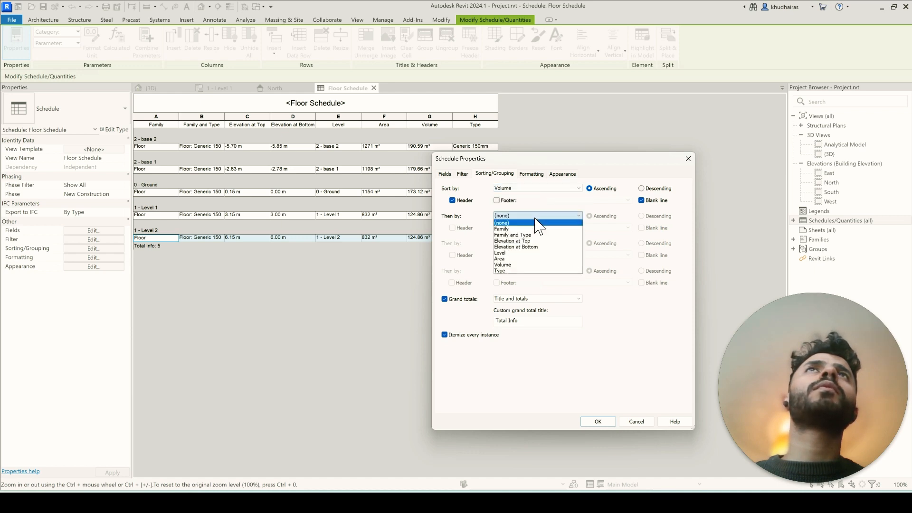
pyautogui.click(545, 191)
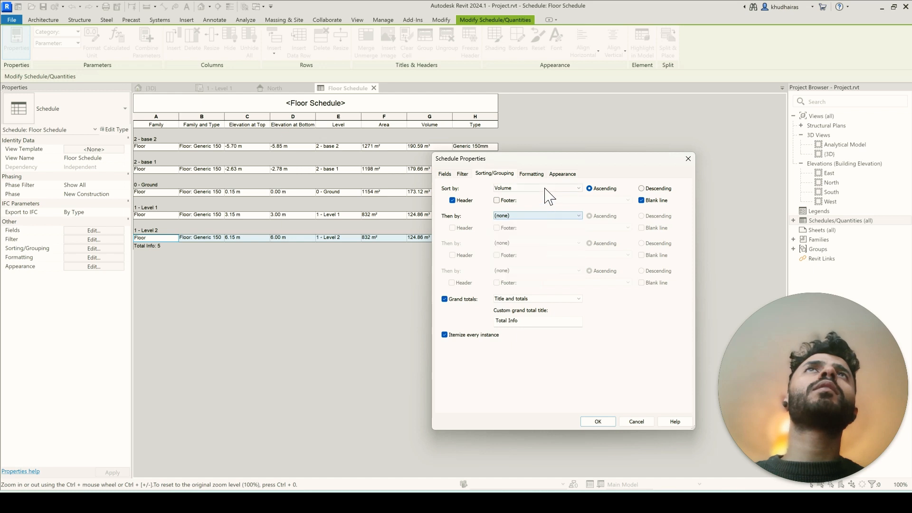
pyautogui.click(545, 190)
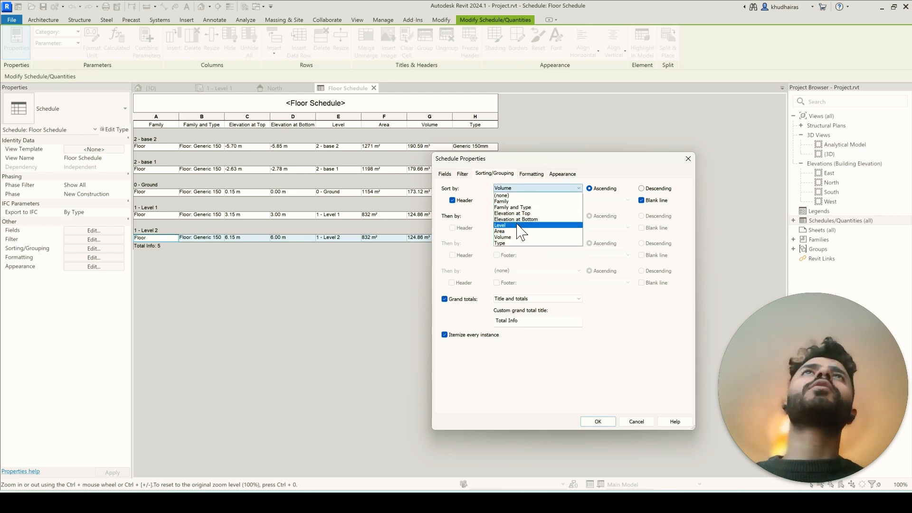
pyautogui.click(517, 225)
# Add Volume in ascending order as the Floor Schedule's second sort field and apply the change
pyautogui.click(522, 216)
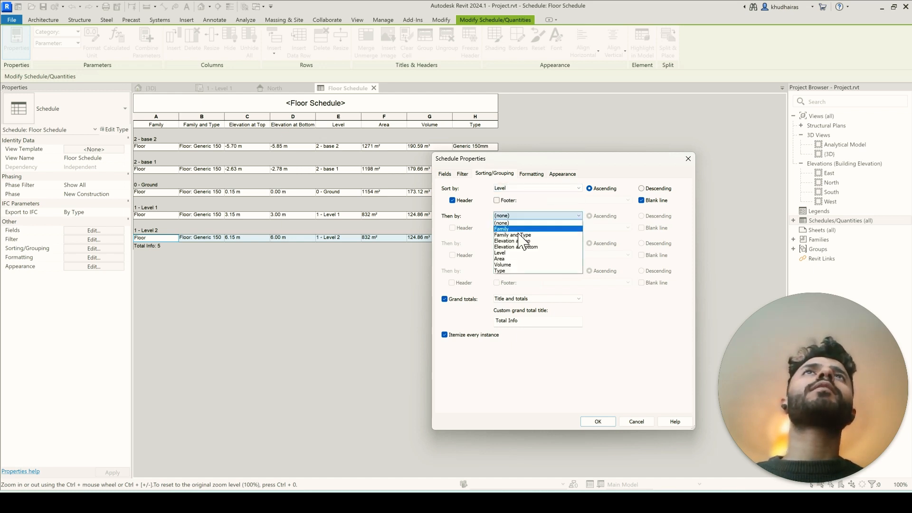
pyautogui.click(517, 265)
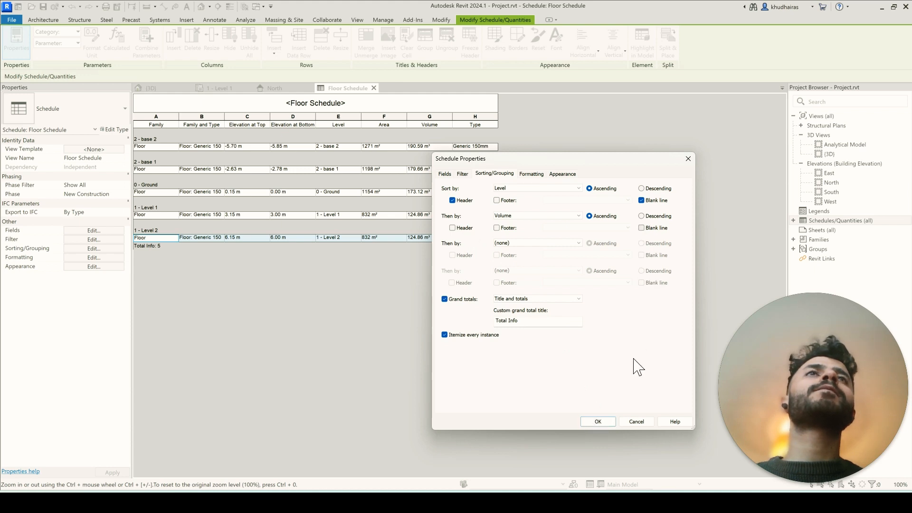
pyautogui.click(597, 421)
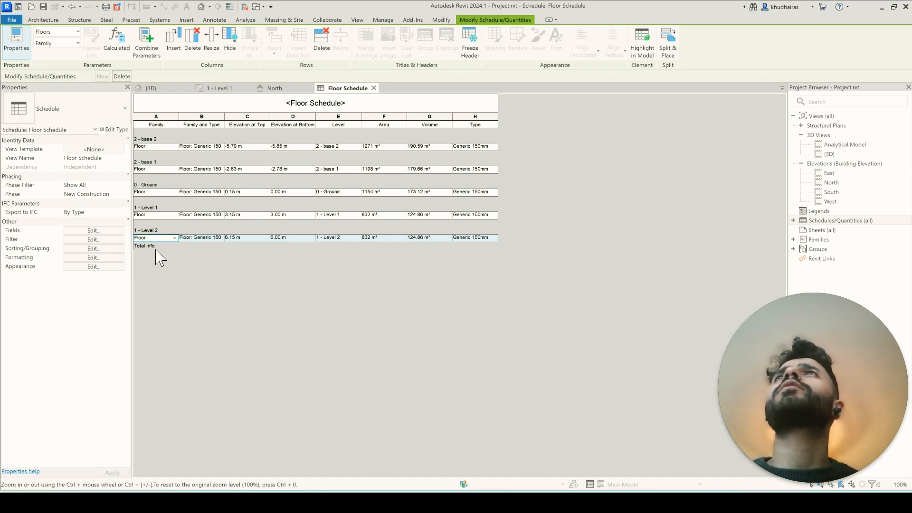
# Sort the Floor Schedule by Volume instead of Level, clear the second sort field to (none), and apply
pyautogui.click(94, 248)
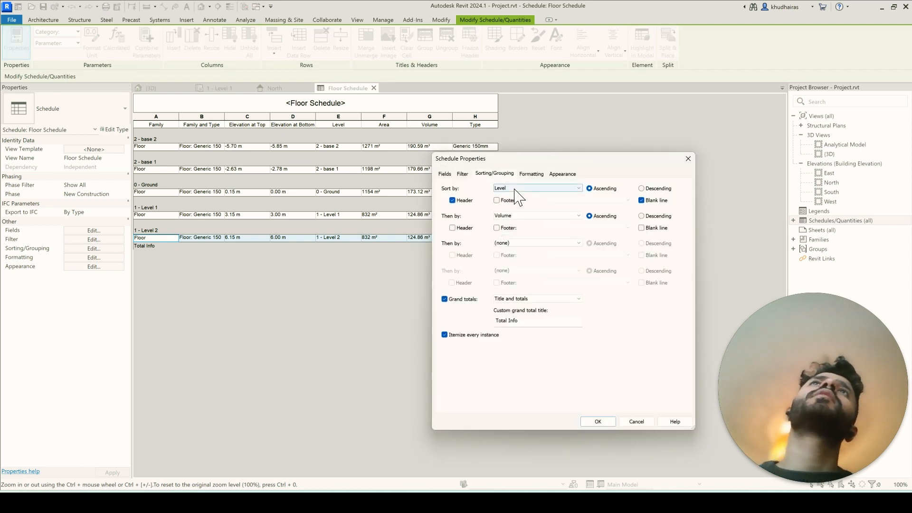
pyautogui.click(514, 187)
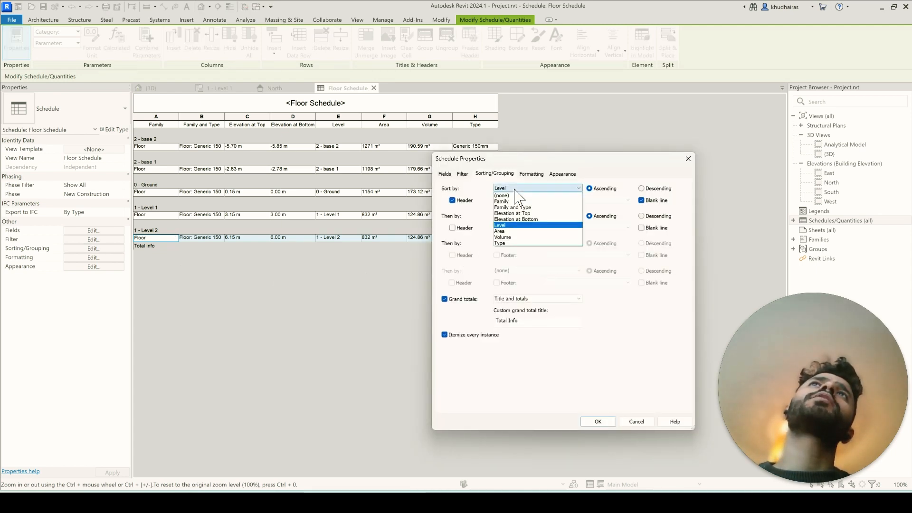
pyautogui.click(517, 235)
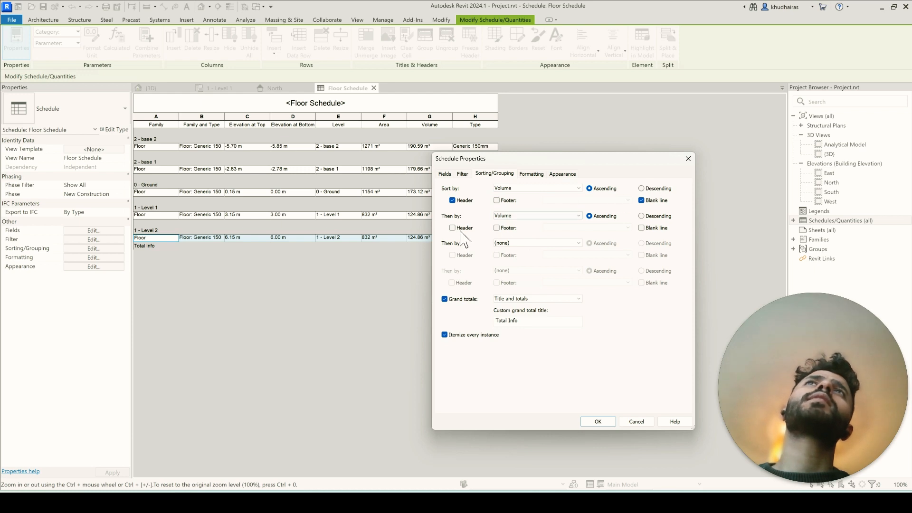
pyautogui.click(528, 216)
pyautogui.click(513, 229)
pyautogui.click(516, 216)
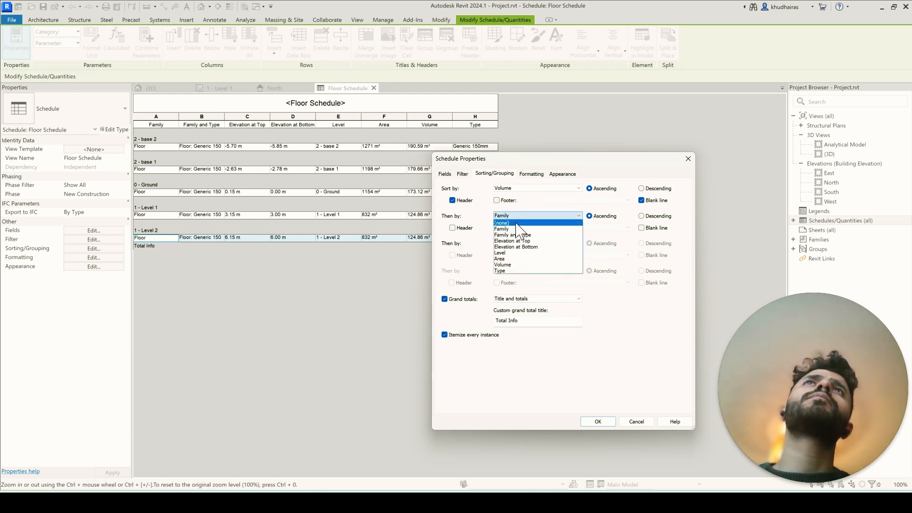
pyautogui.click(516, 223)
pyautogui.click(522, 298)
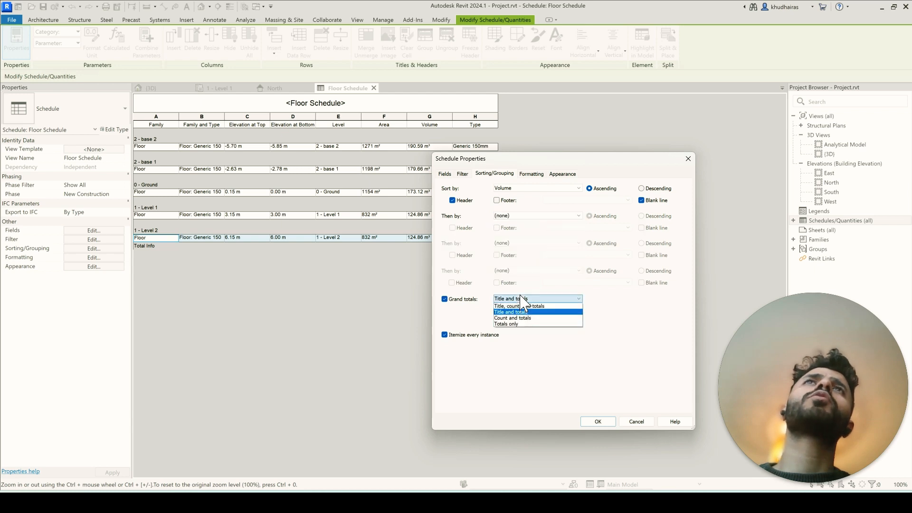
pyautogui.click(520, 297)
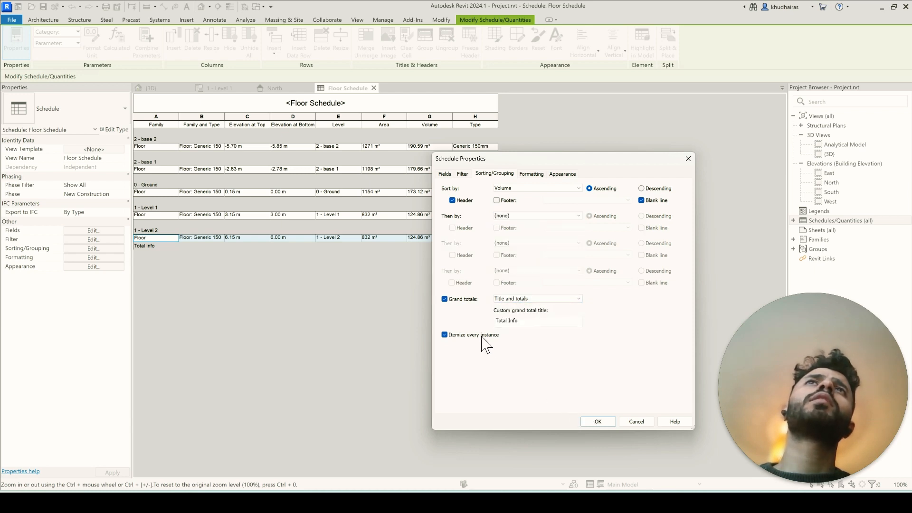
pyautogui.click(600, 422)
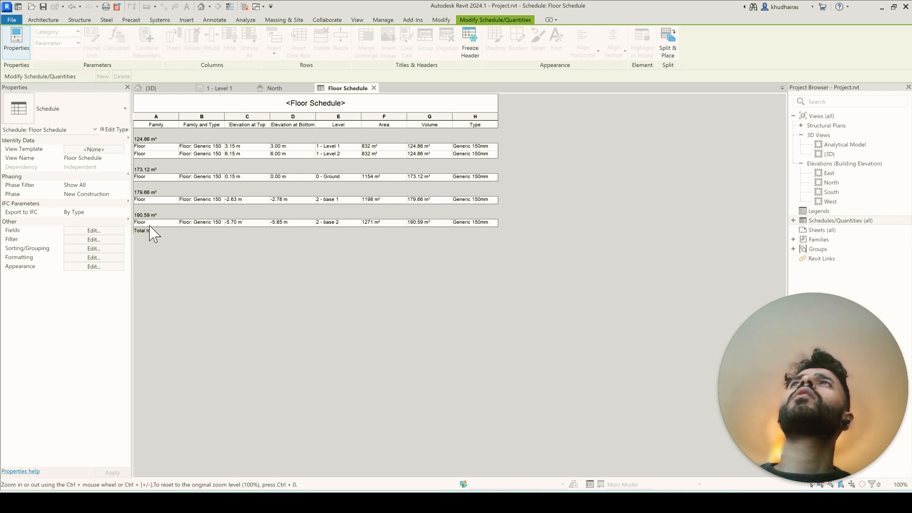
# Turn off Itemize every instance for the Floor Schedule and apply the change
pyautogui.click(110, 248)
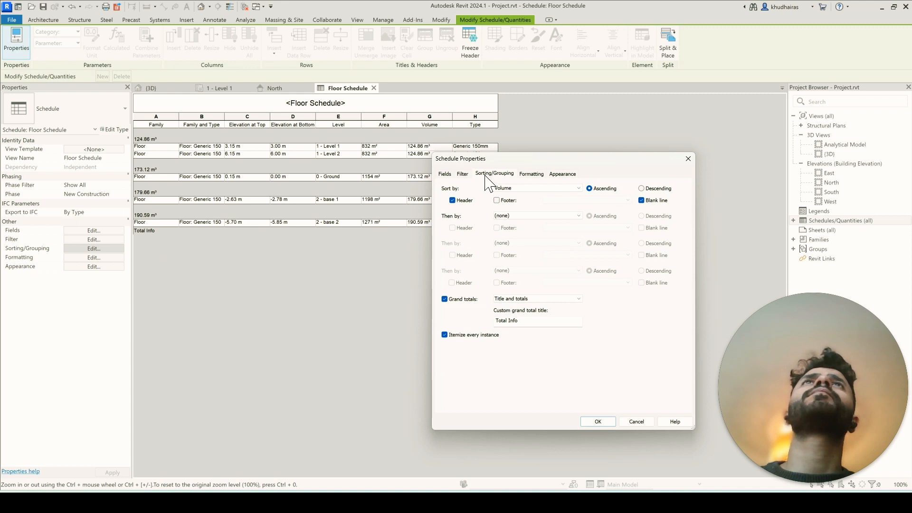
pyautogui.click(464, 173)
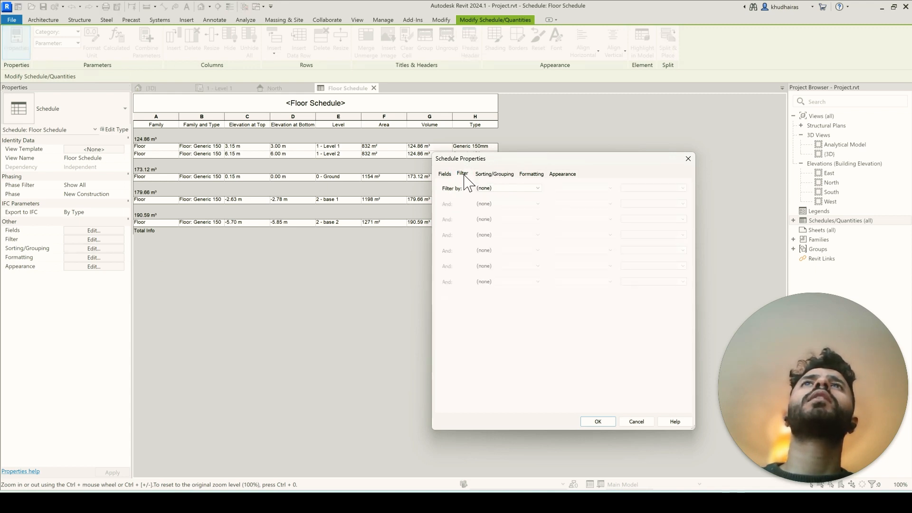
pyautogui.click(483, 177)
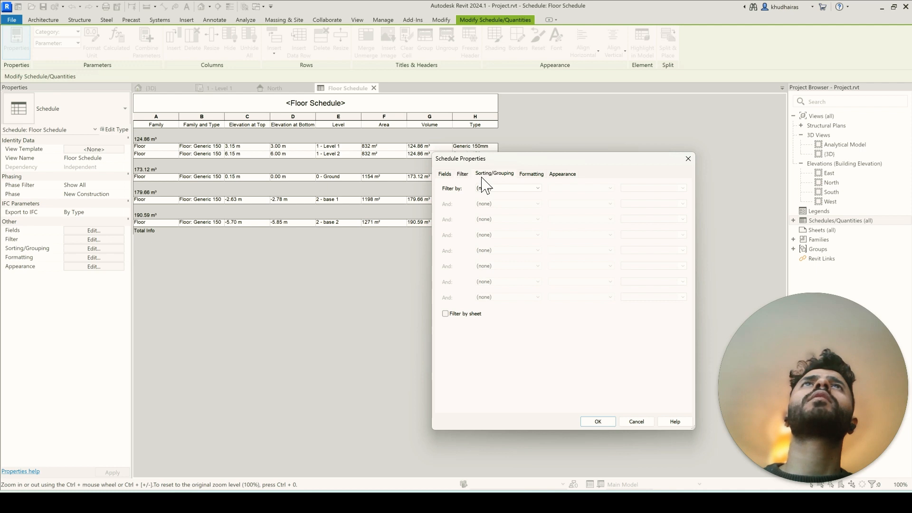
pyautogui.click(596, 421)
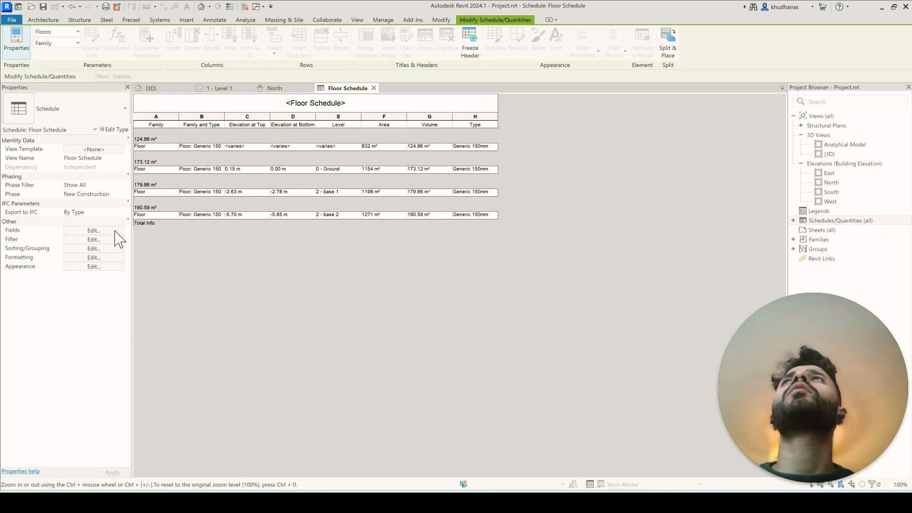
pyautogui.click(115, 248)
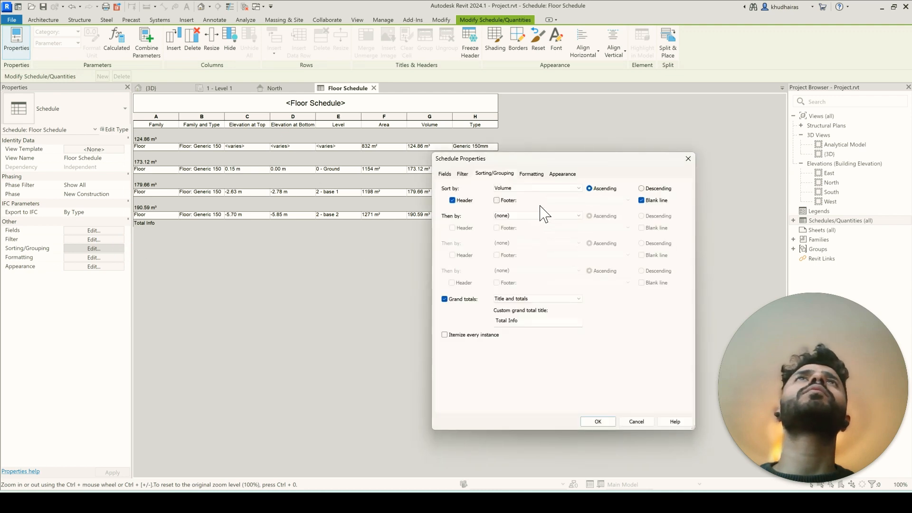
pyautogui.click(539, 188)
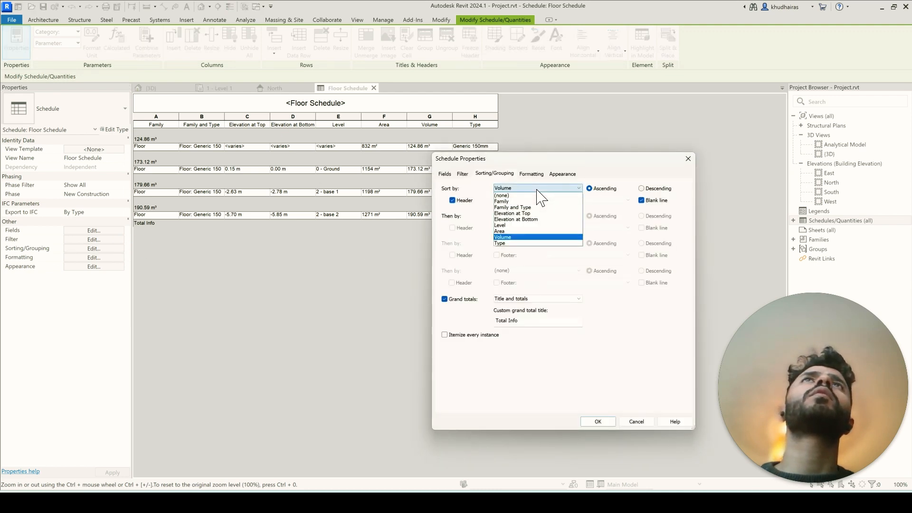
pyautogui.click(538, 189)
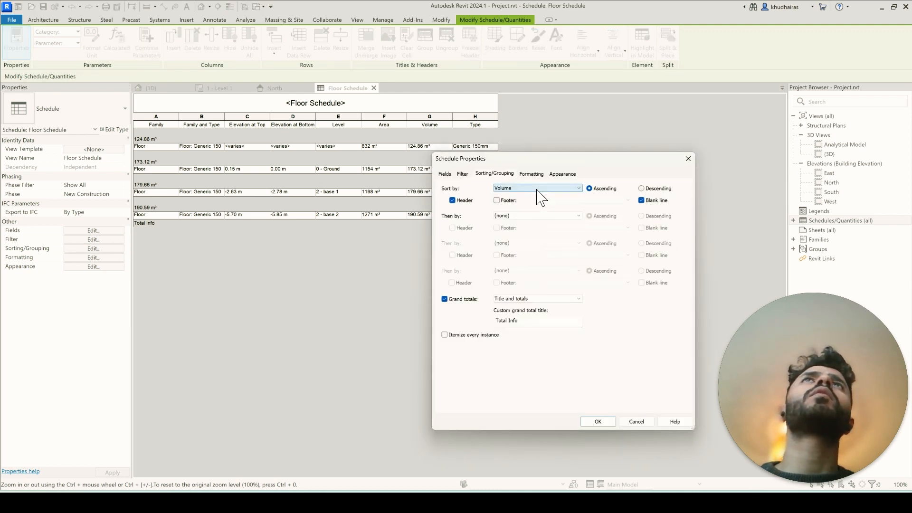
pyautogui.click(461, 173)
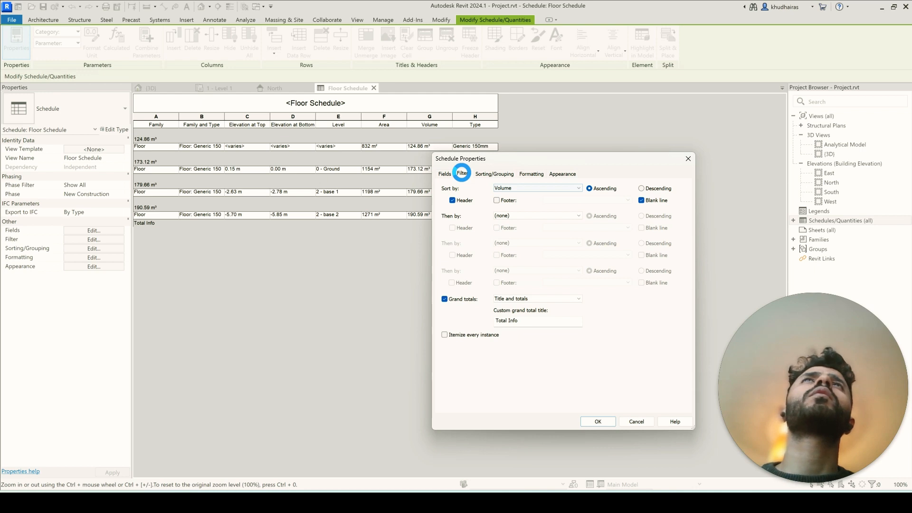
pyautogui.click(498, 188)
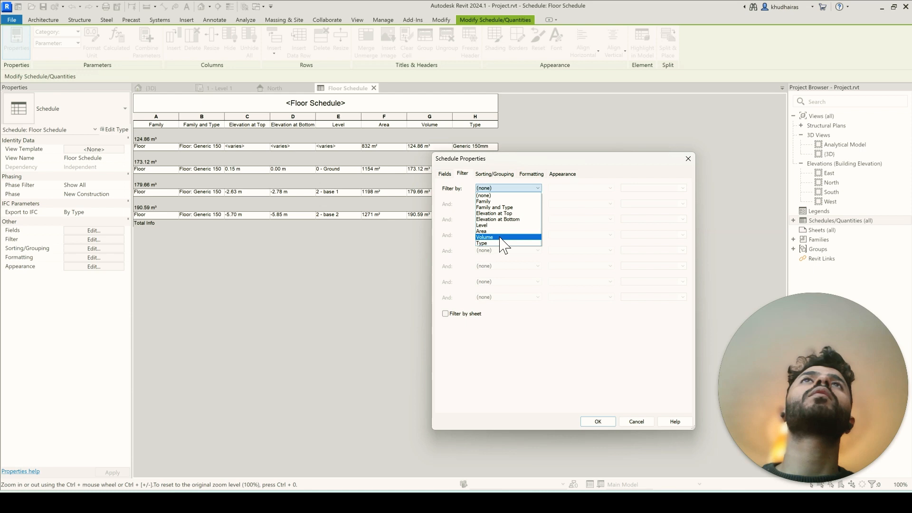
pyautogui.click(501, 225)
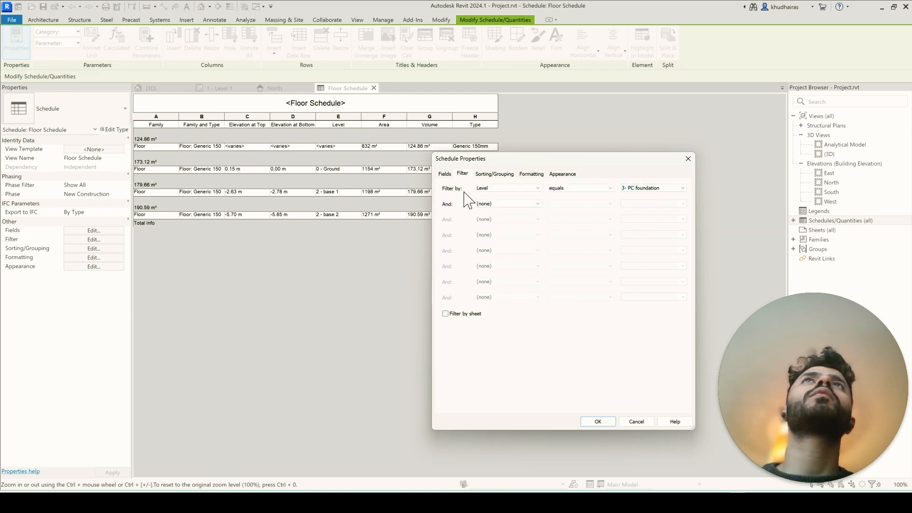
pyautogui.click(494, 188)
pyautogui.click(501, 194)
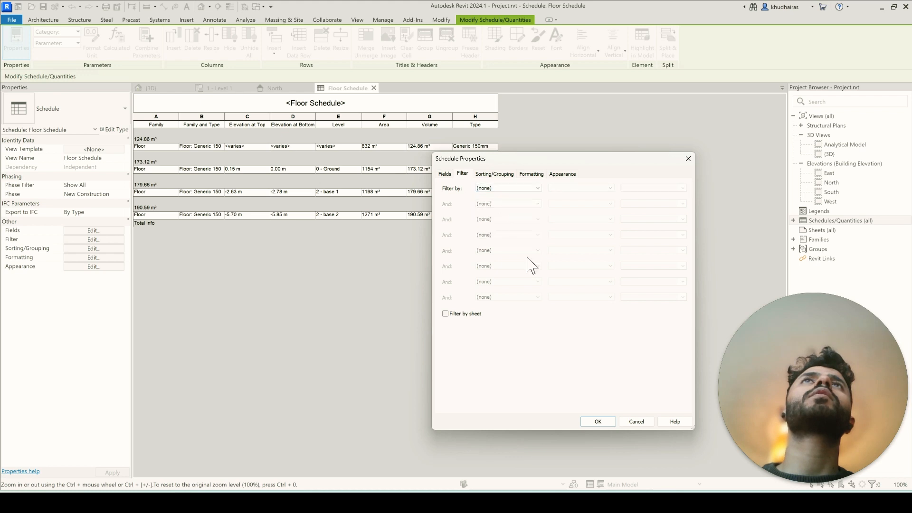
# Sort the Floor Schedule by Level and then by Volume, set grand totals to Title, count, and totals, and apply
pyautogui.click(531, 174)
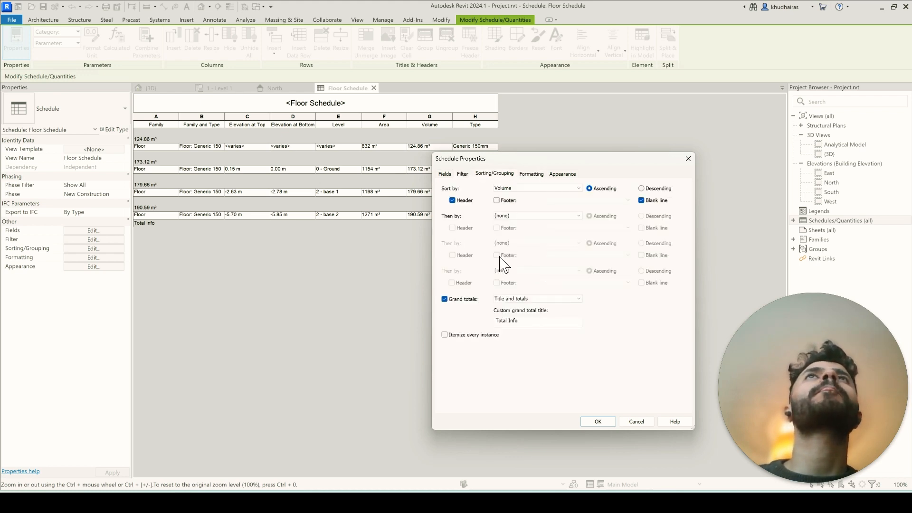
pyautogui.click(511, 216)
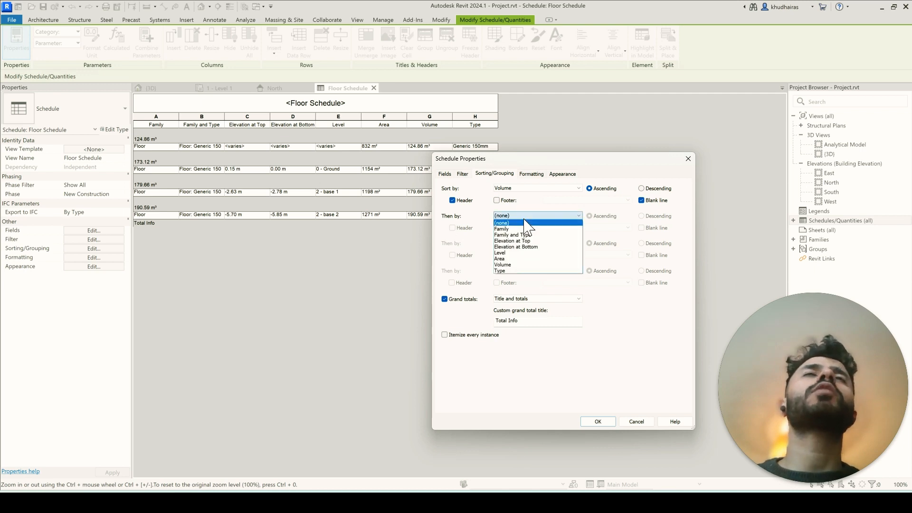
pyautogui.click(507, 265)
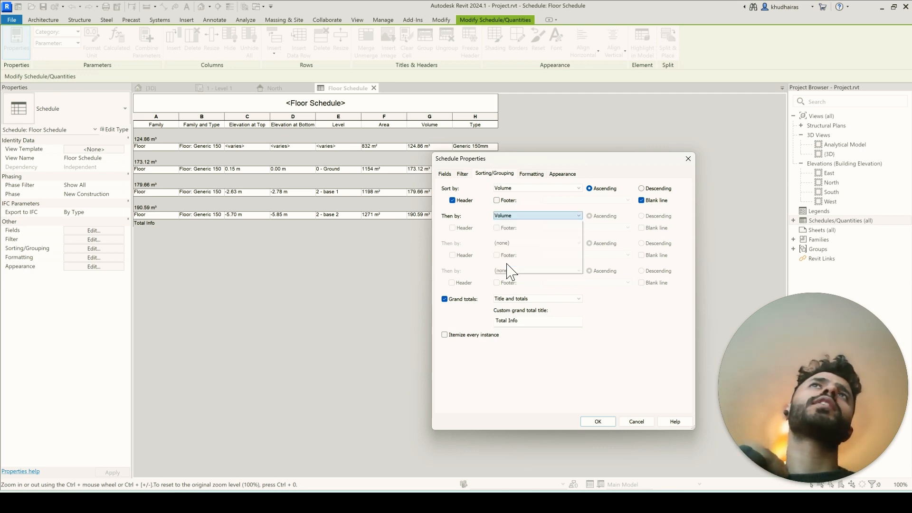
pyautogui.click(510, 189)
pyautogui.click(515, 231)
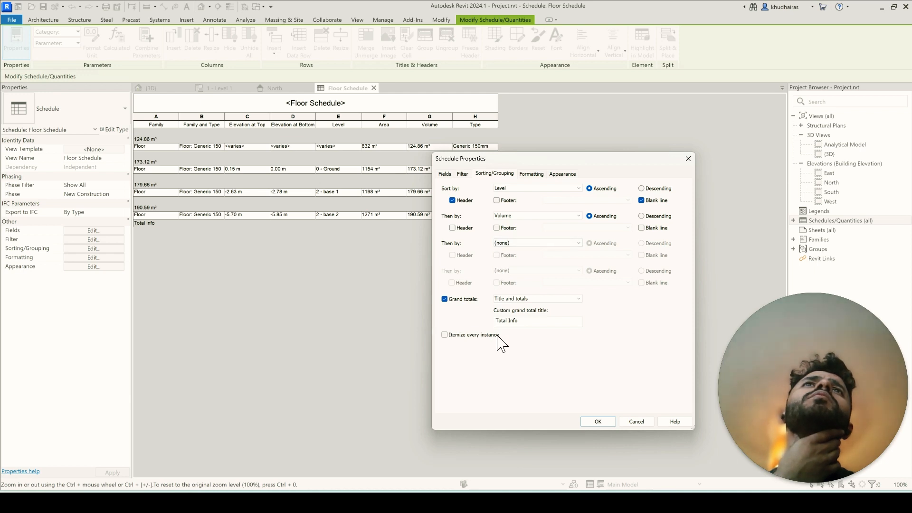
pyautogui.click(526, 299)
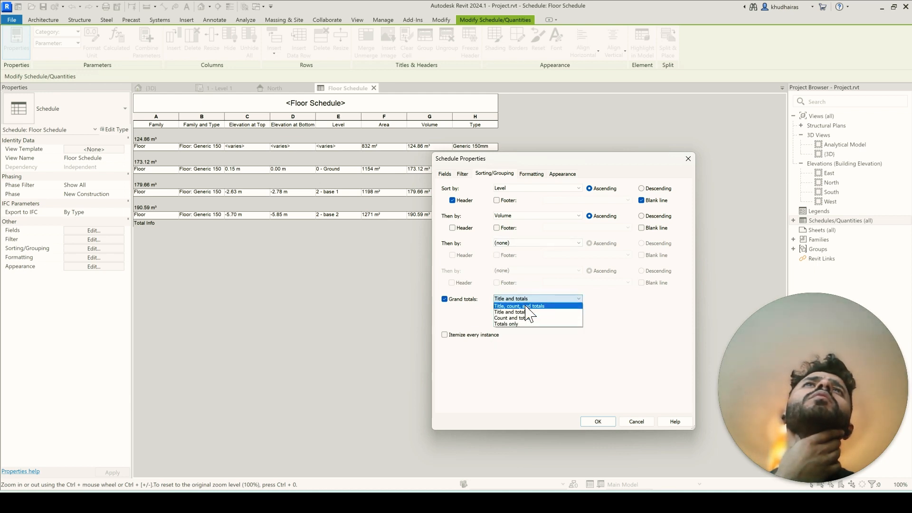
pyautogui.click(526, 306)
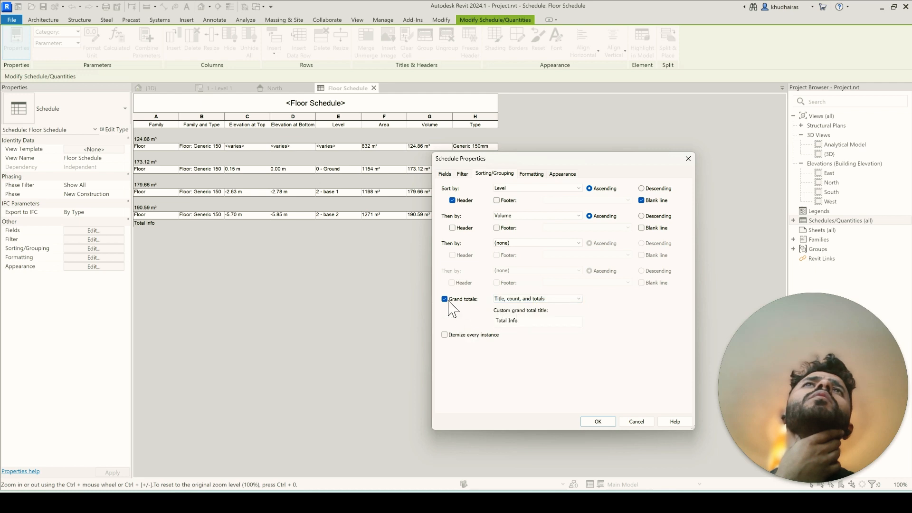
pyautogui.click(597, 421)
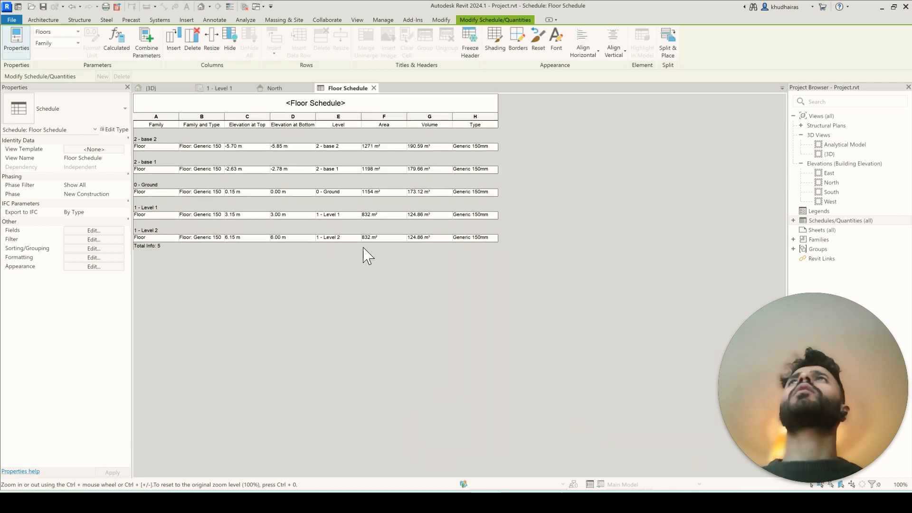
# Select the Volume column, set the Floor Schedule's first sort field to Area with Title, count, and totals as grand totals, and apply
pyautogui.click(447, 147)
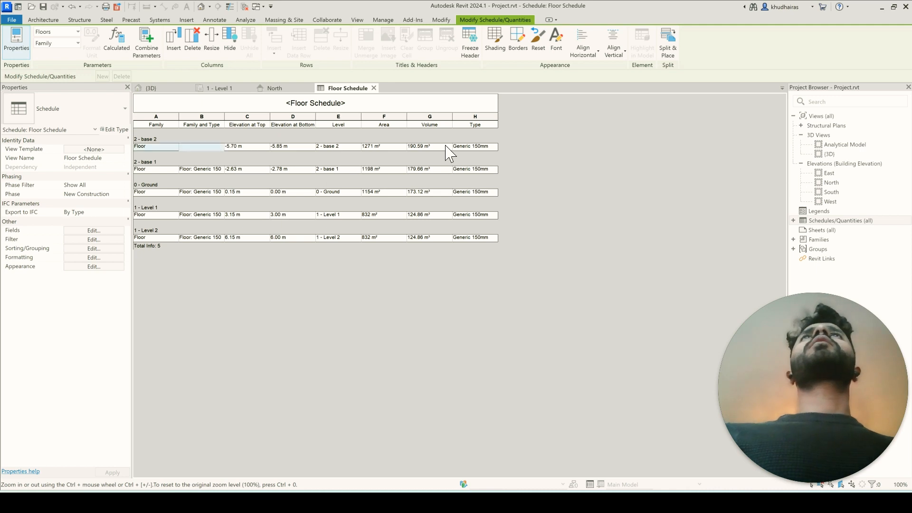
pyautogui.click(446, 124)
pyautogui.click(447, 117)
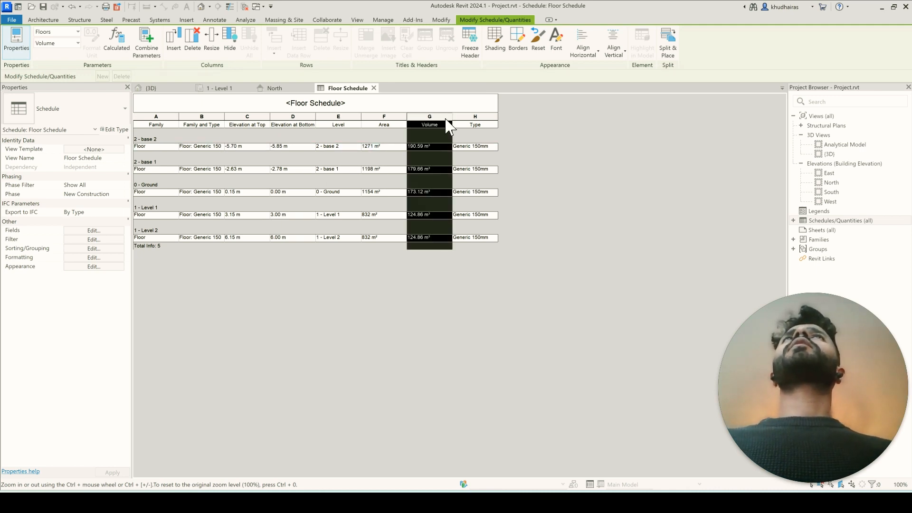
pyautogui.click(96, 250)
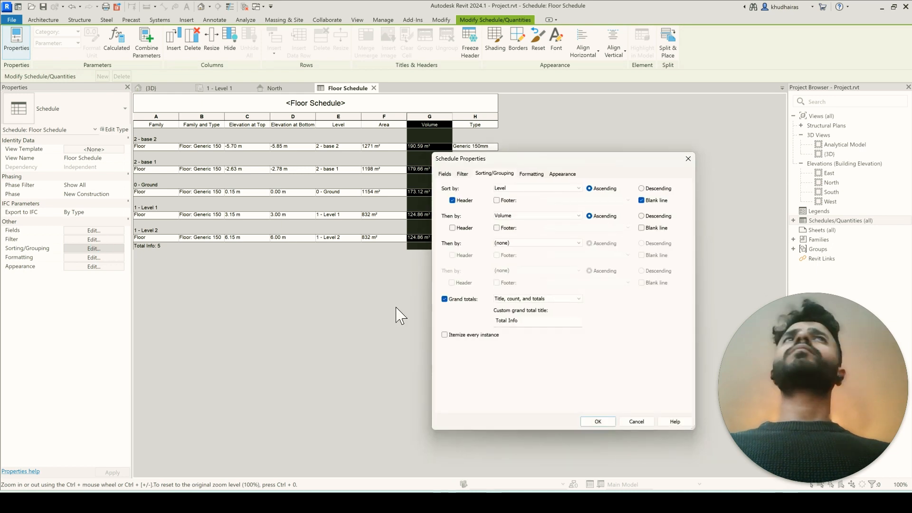
pyautogui.click(558, 188)
pyautogui.click(527, 236)
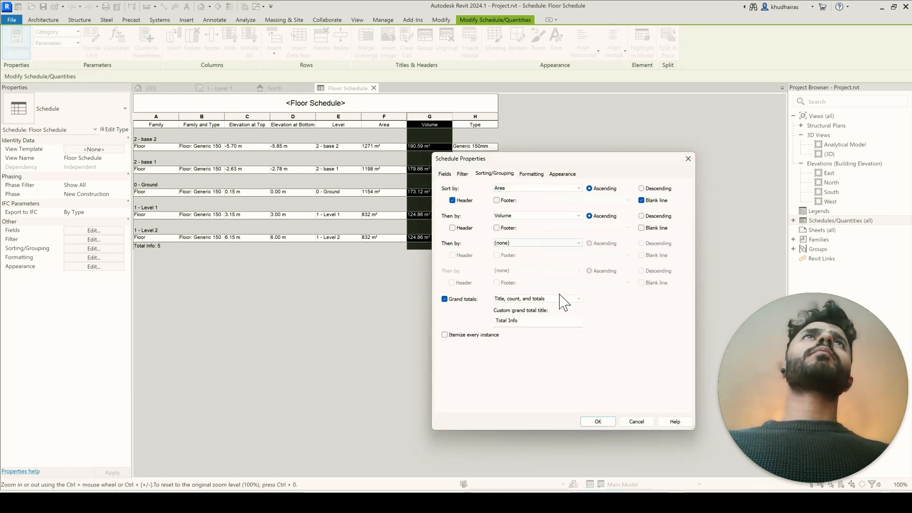
pyautogui.click(523, 303)
pyautogui.click(527, 308)
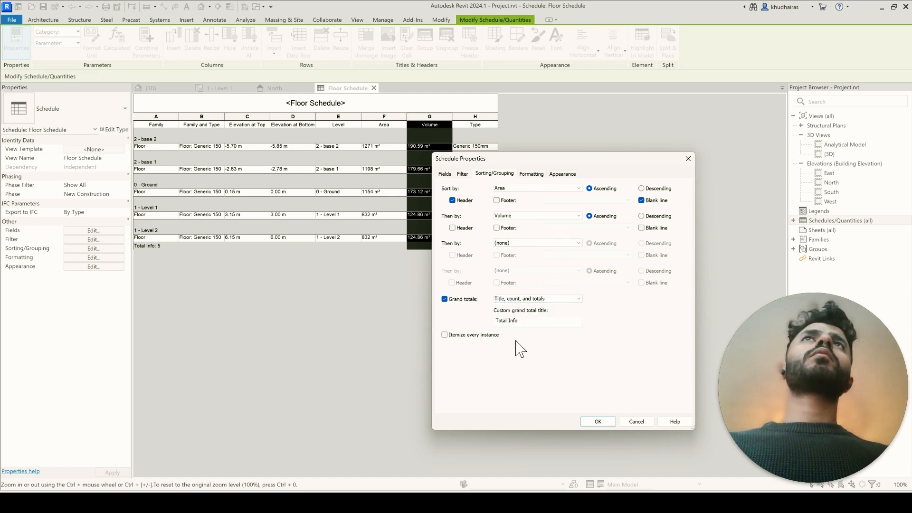
pyautogui.click(611, 423)
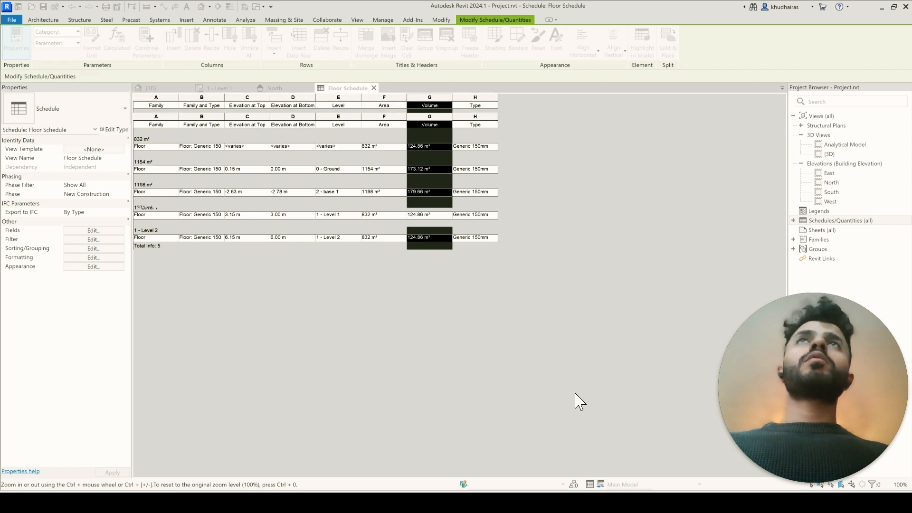